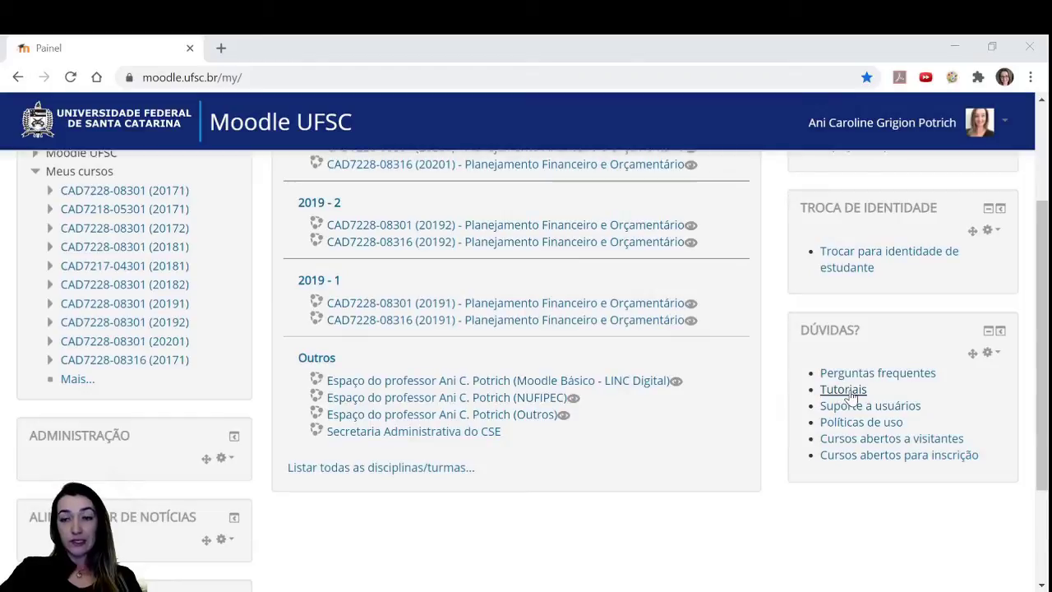
- Open the tutorials page and load the two Notas/Conceitos tutorials on assigning weights and aggregating grades in separate tabs
left_click(849, 393)
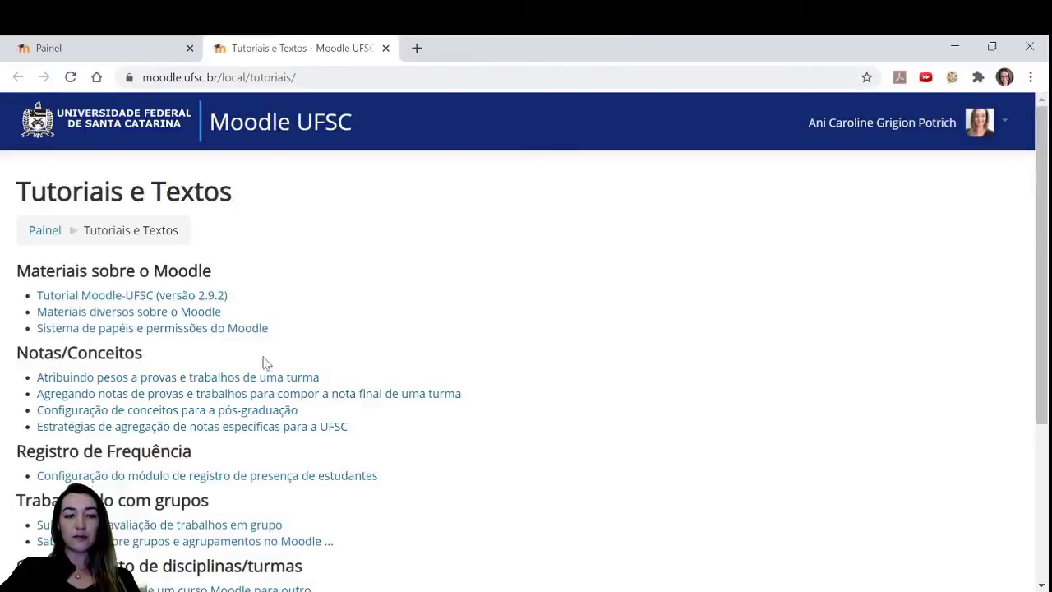
left_click_drag(162, 355, 13, 359)
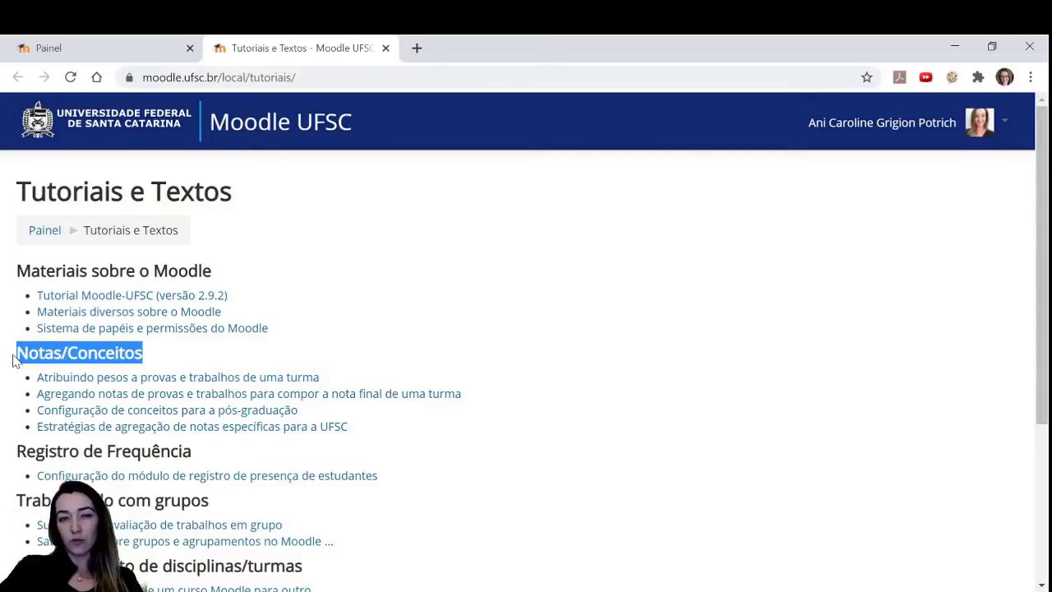
middle_click(149, 395)
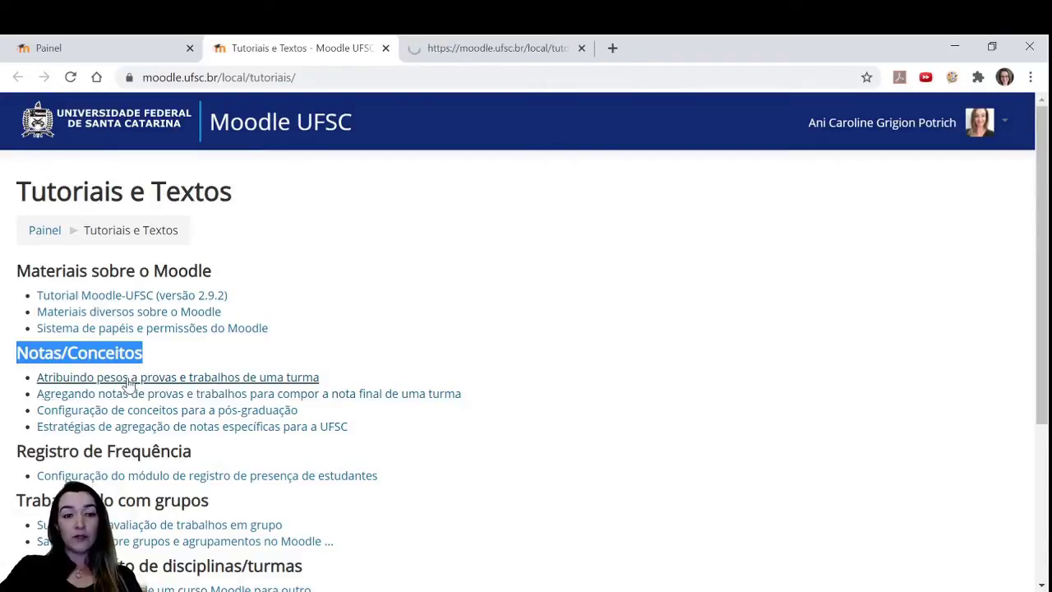
middle_click(221, 409)
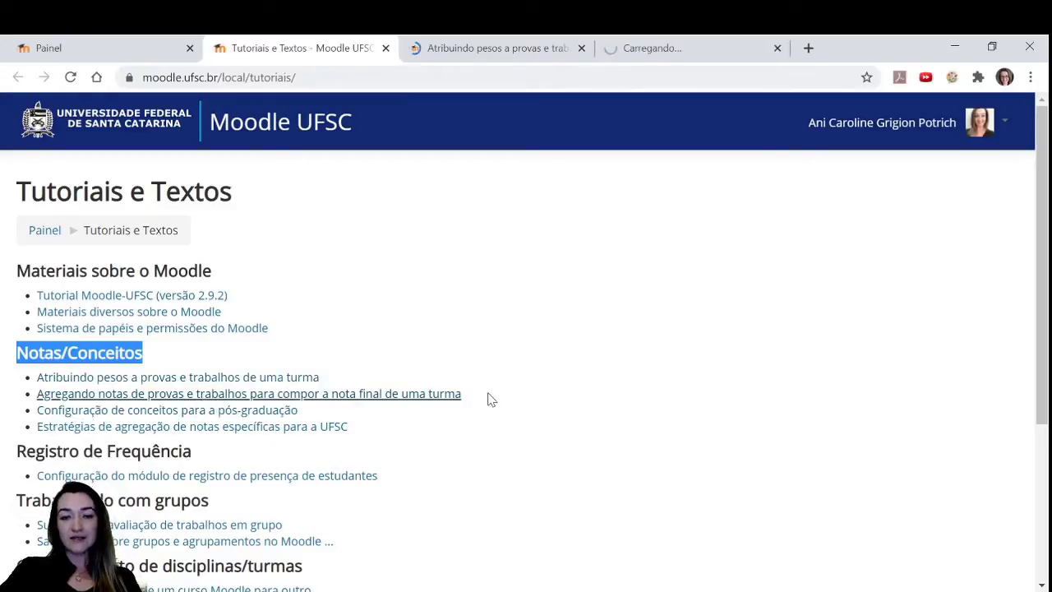
- View the tutorial on assigning weights to tests and assignments, and look over the topics in the tutorials list
left_click(501, 48)
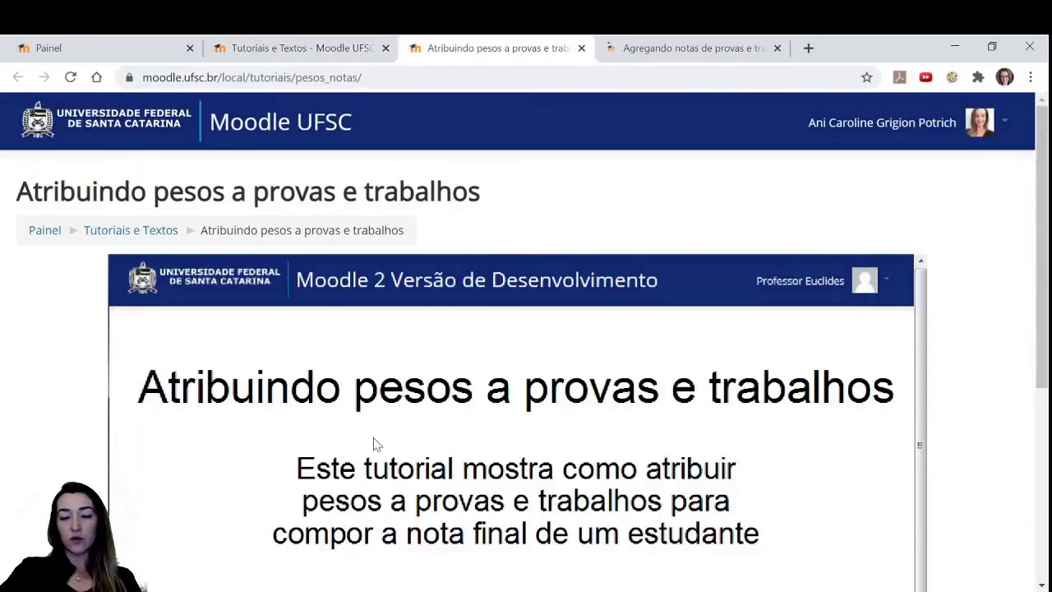
scroll(376, 444, "down", 2)
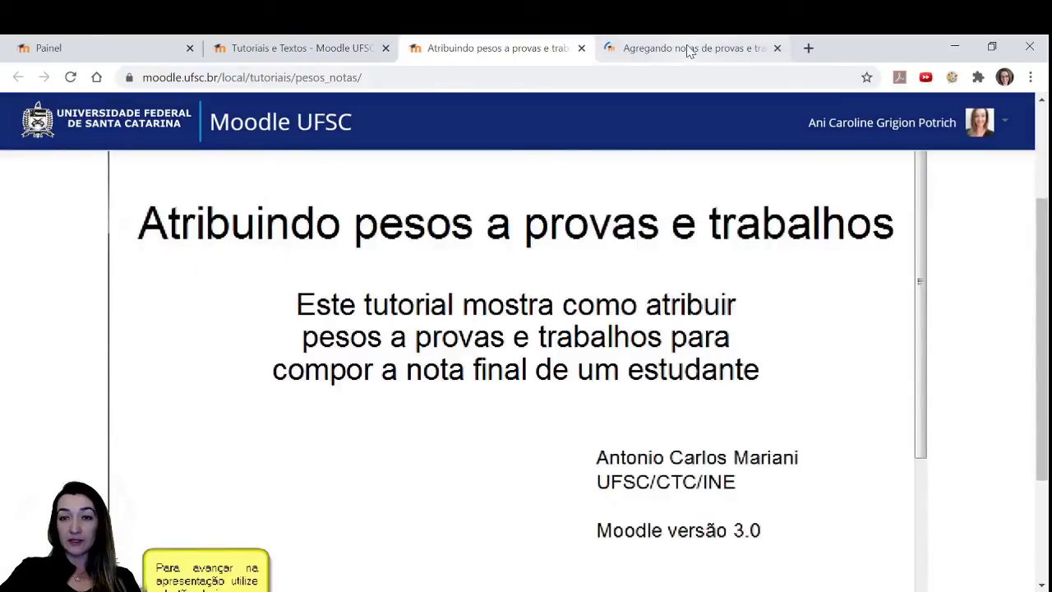
left_click(349, 51)
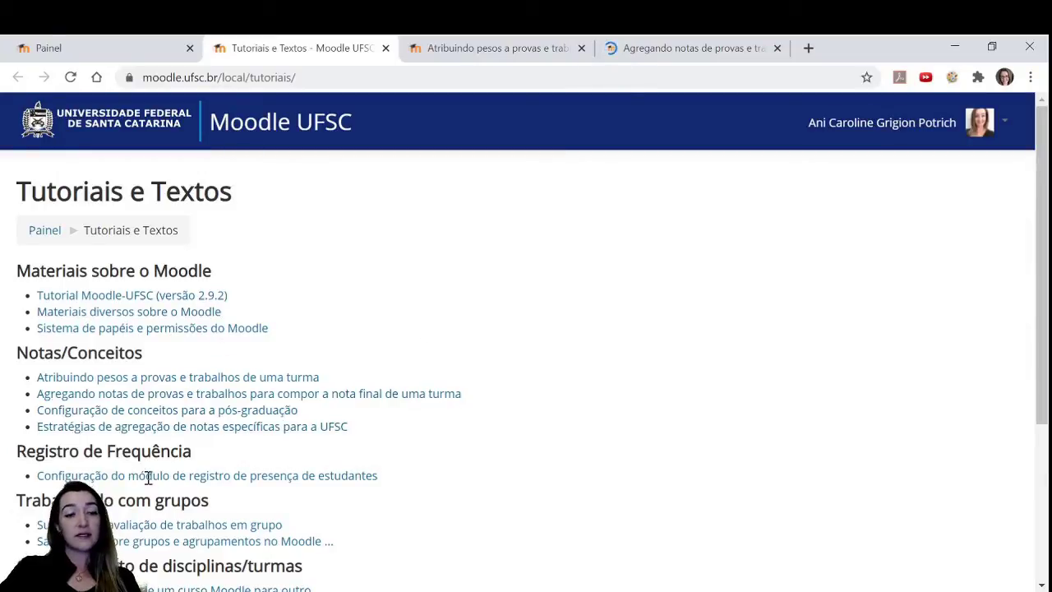
scroll(156, 533, "down", 1)
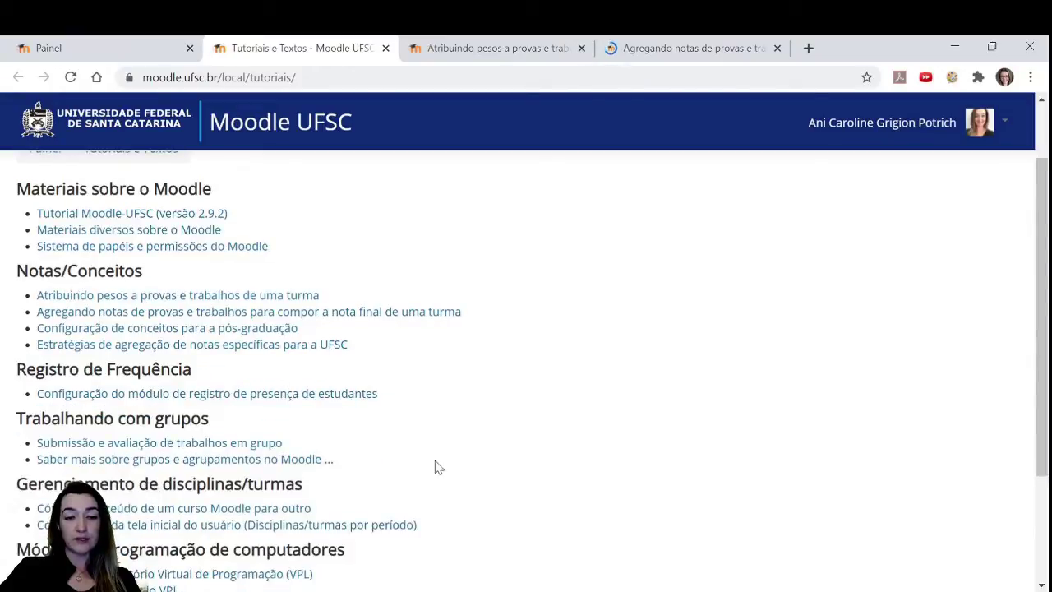
scroll(451, 451, "up", 1)
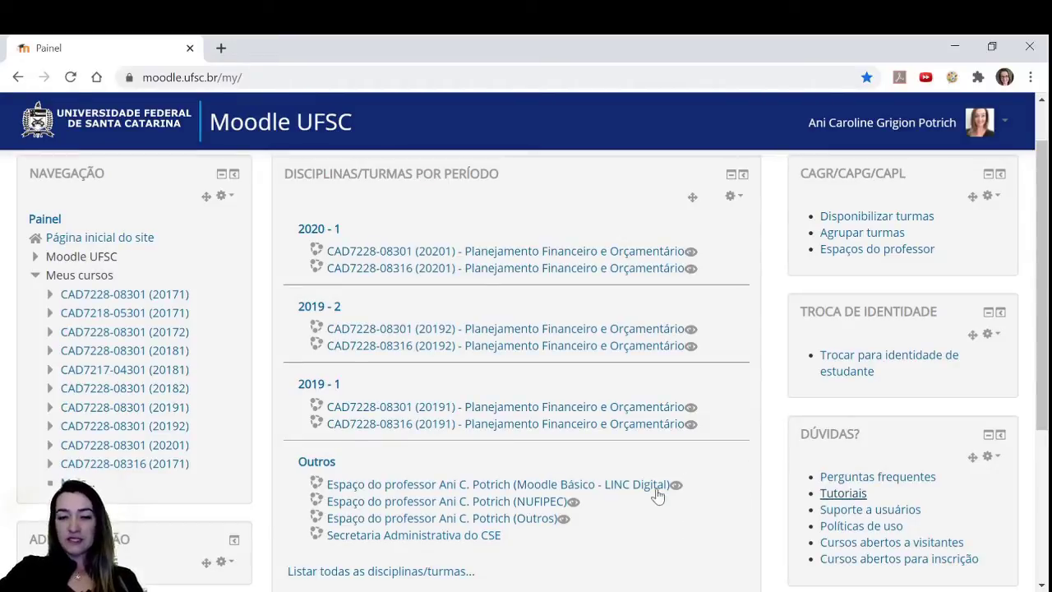
- Open the Moodle Básico - LINC Digital course and open the settings of the Entrega da atividade final task in Semana 01
left_click(622, 489)
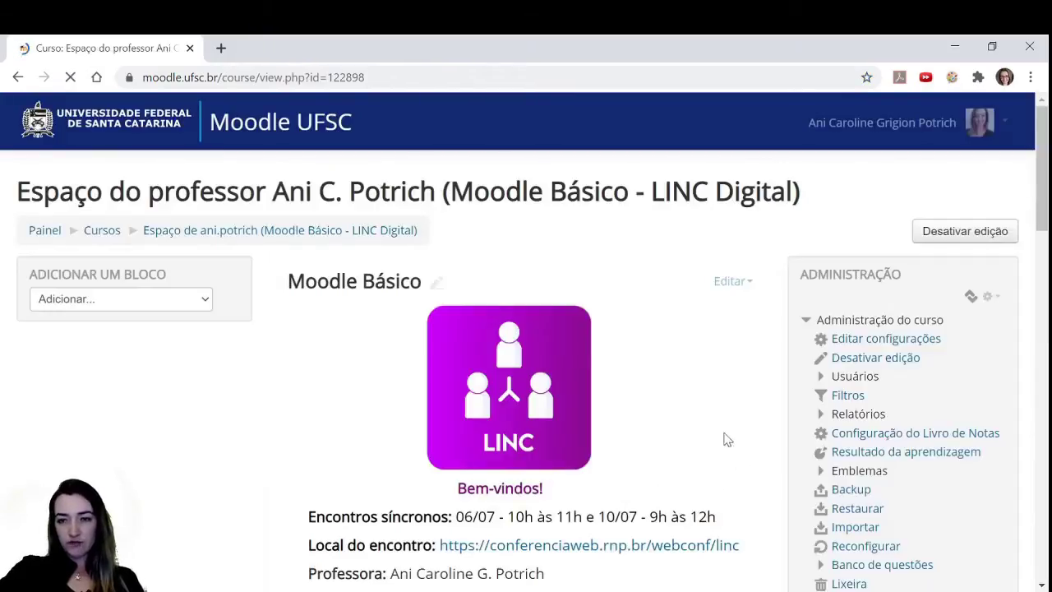
scroll(752, 437, "down", 1)
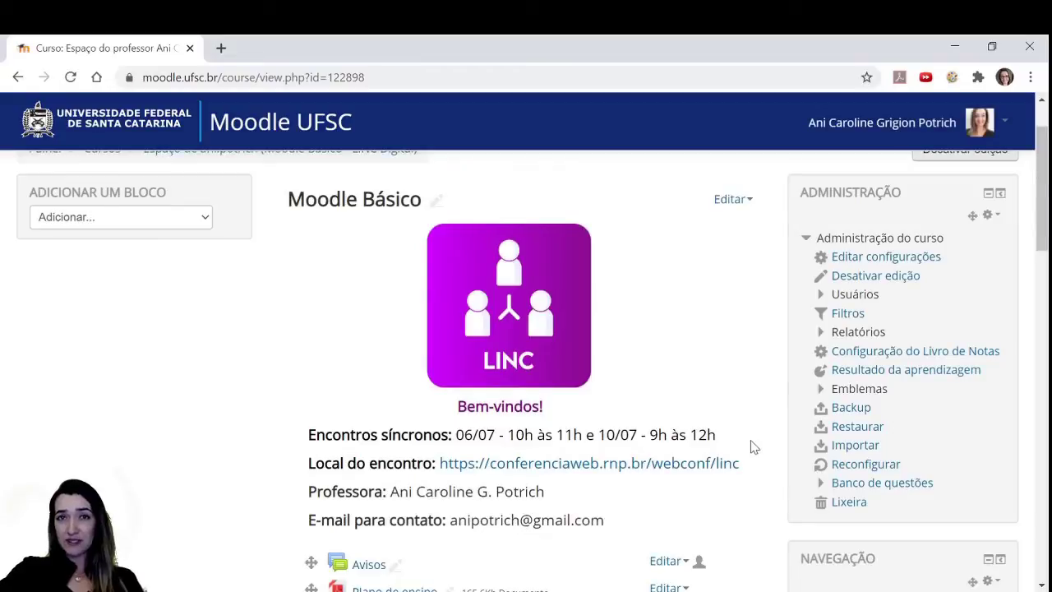
scroll(746, 426, "down", 2)
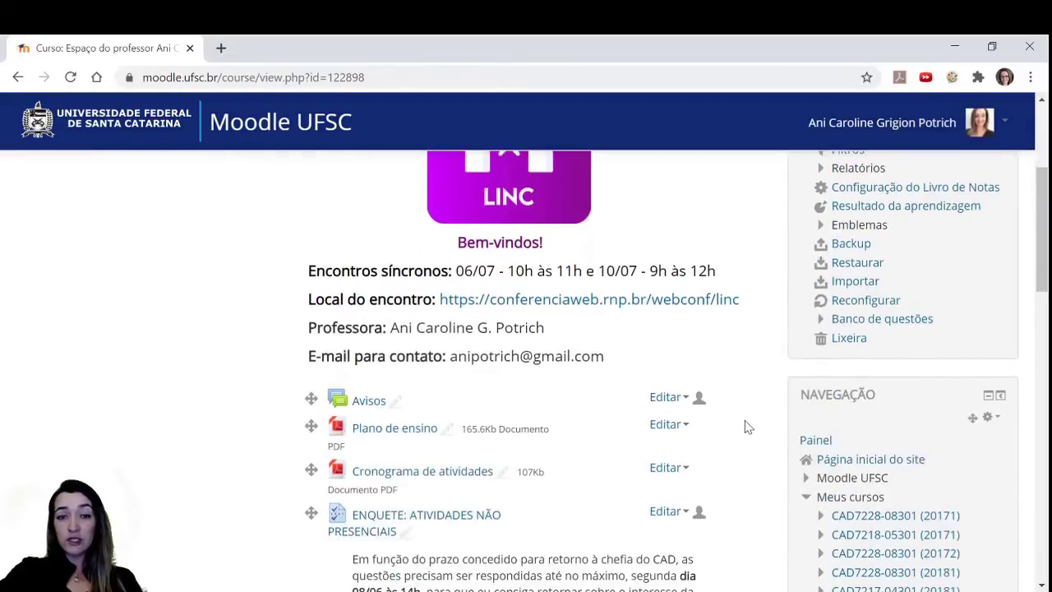
scroll(746, 425, "down", 2)
scroll(746, 426, "down", 2)
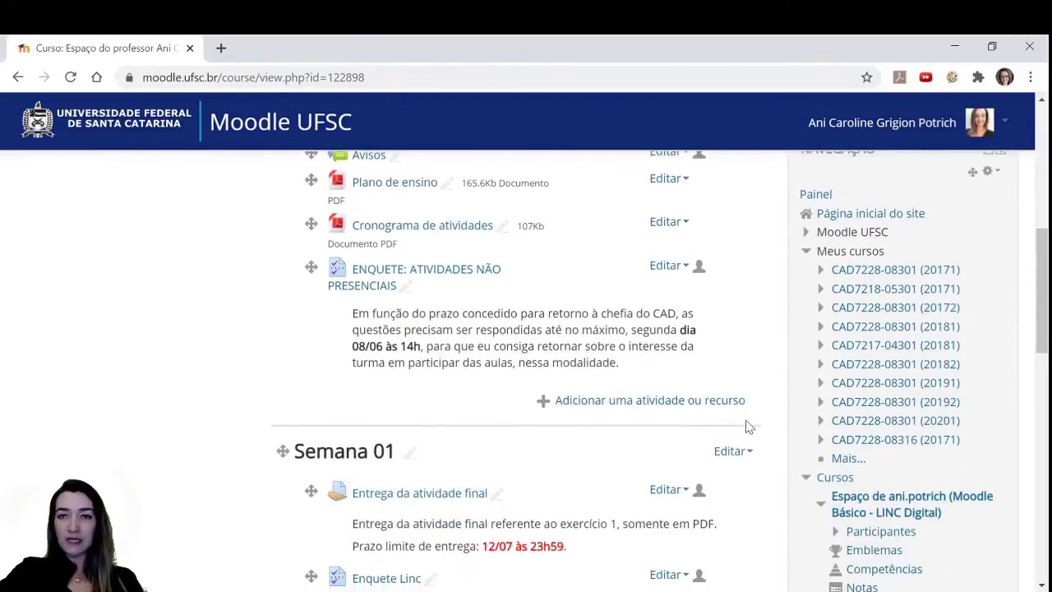
scroll(748, 424, "down", 2)
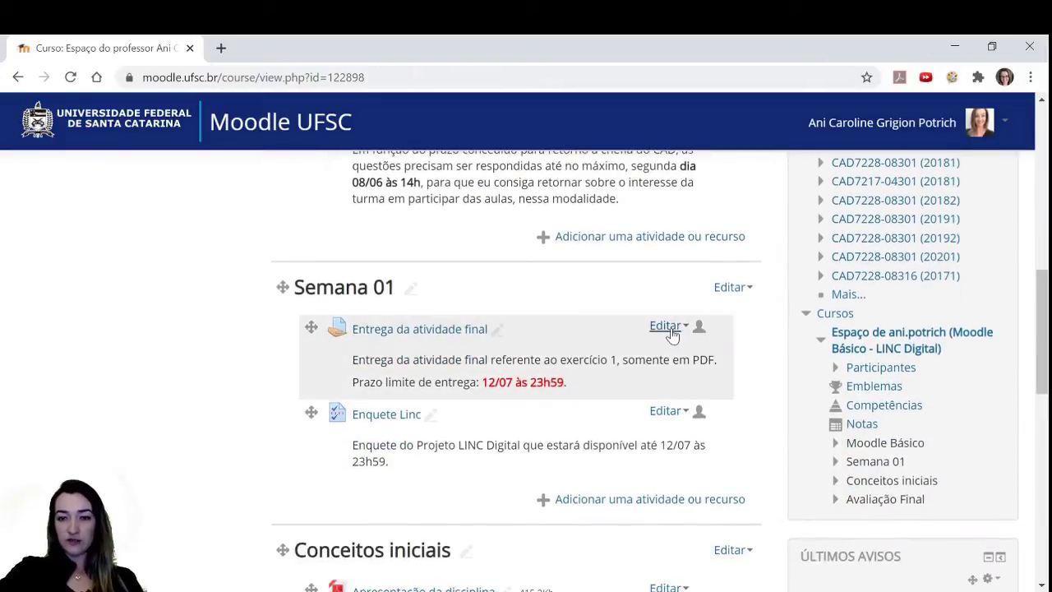
left_click(668, 327)
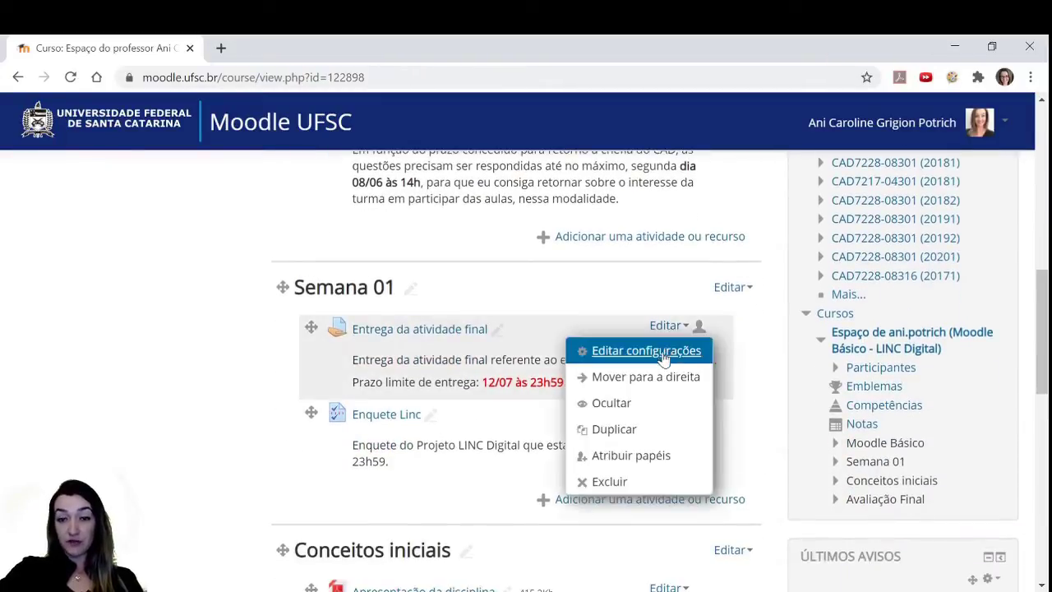
left_click(663, 355)
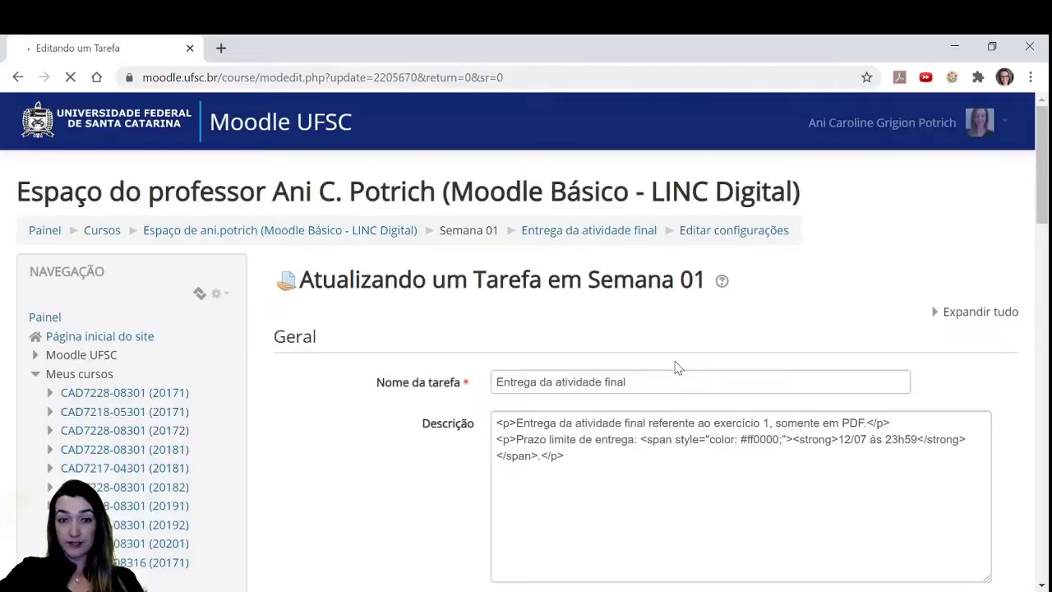
- Expand the task's Nota section, examine its grade type, scale and maximum grade settings, and return to the course
scroll(474, 396, "down", 1)
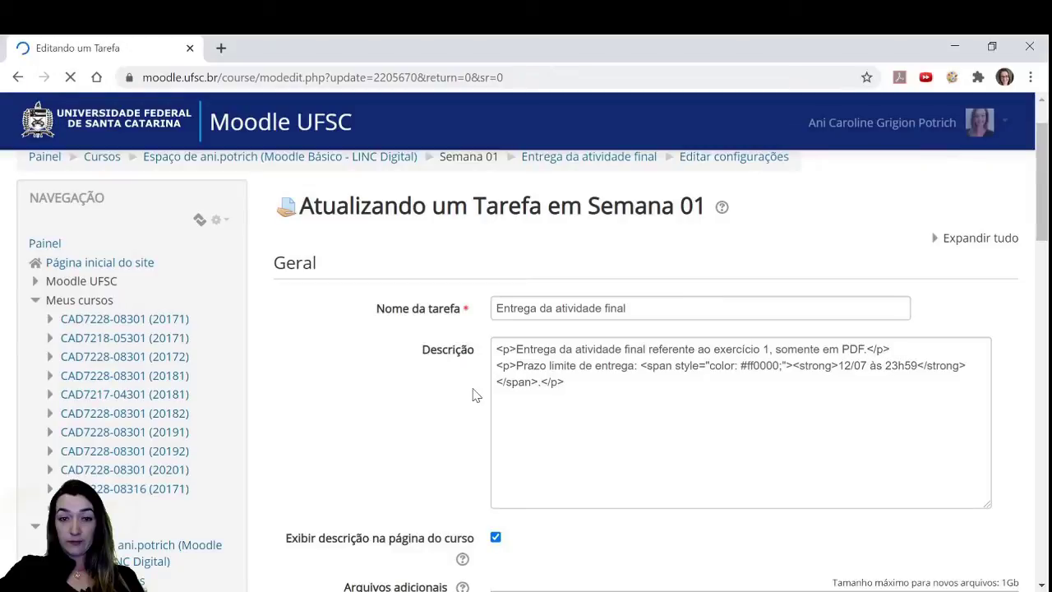
scroll(385, 421, "down", 10)
scroll(335, 441, "down", 3)
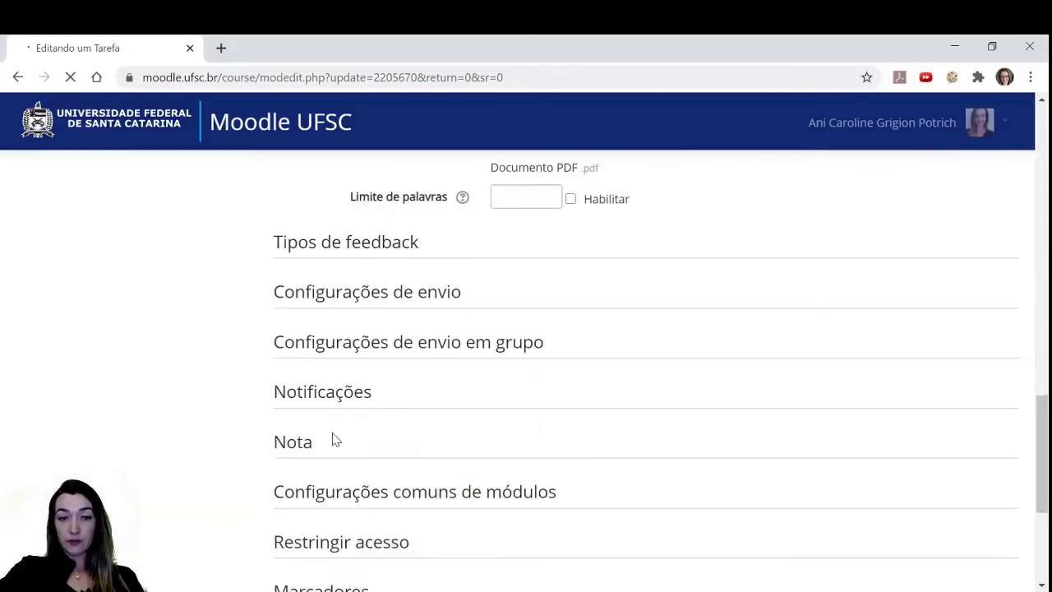
scroll(321, 444, "down", 1)
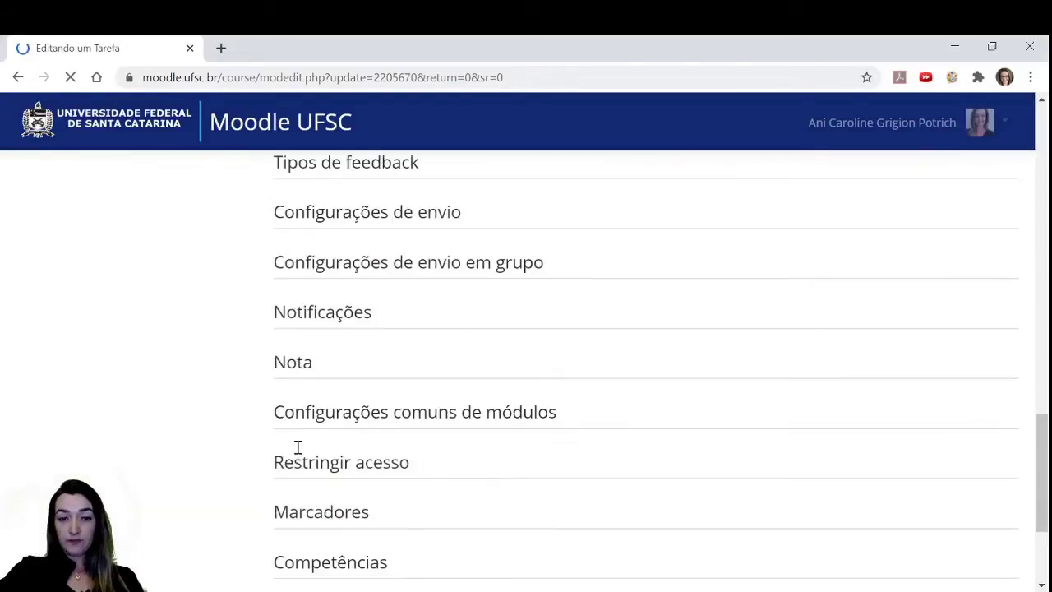
left_click(291, 367)
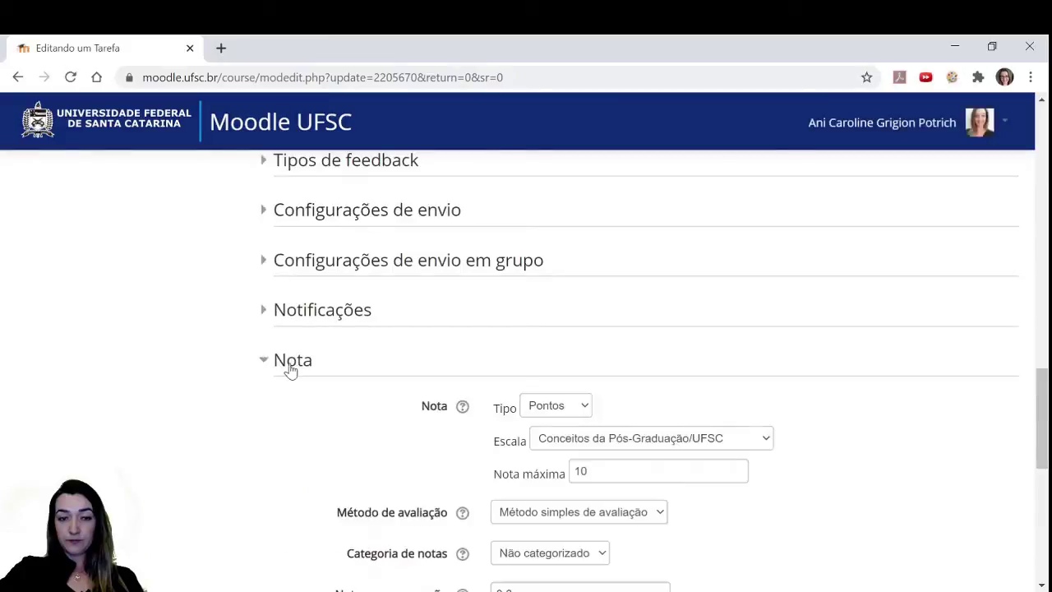
scroll(551, 327, "down", 1)
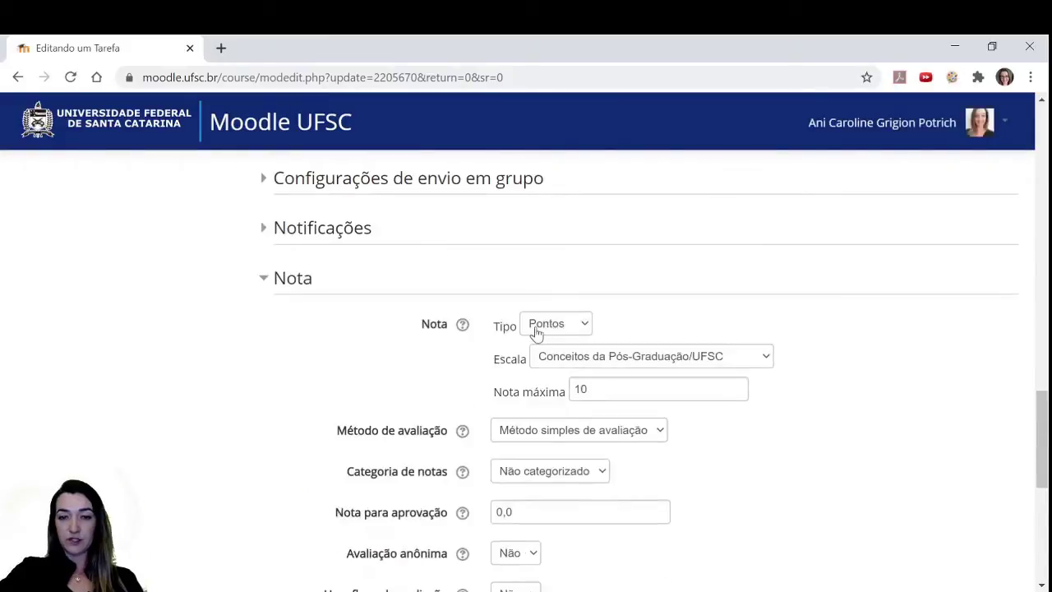
scroll(490, 406, "down", 4)
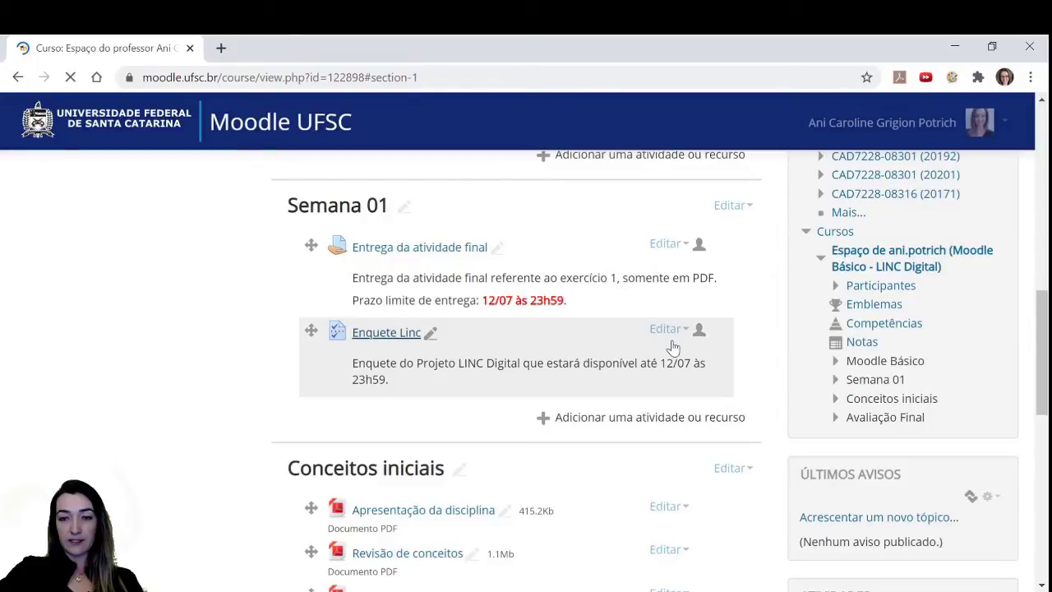
- Open the settings of the Armadilhas do orçamento task in the Conceitos iniciais topic
left_click(670, 329)
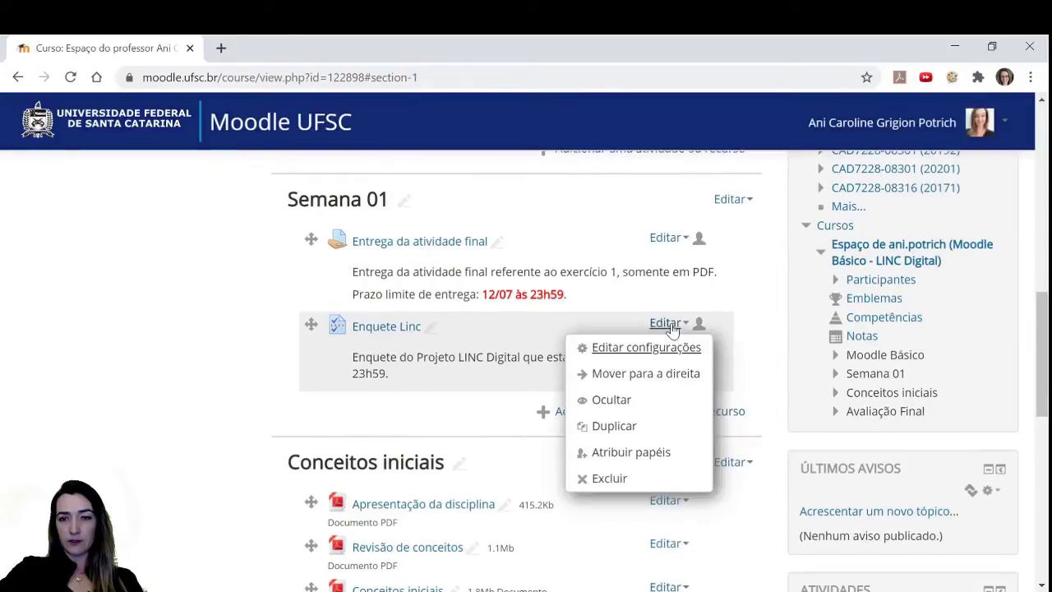
left_click(764, 356)
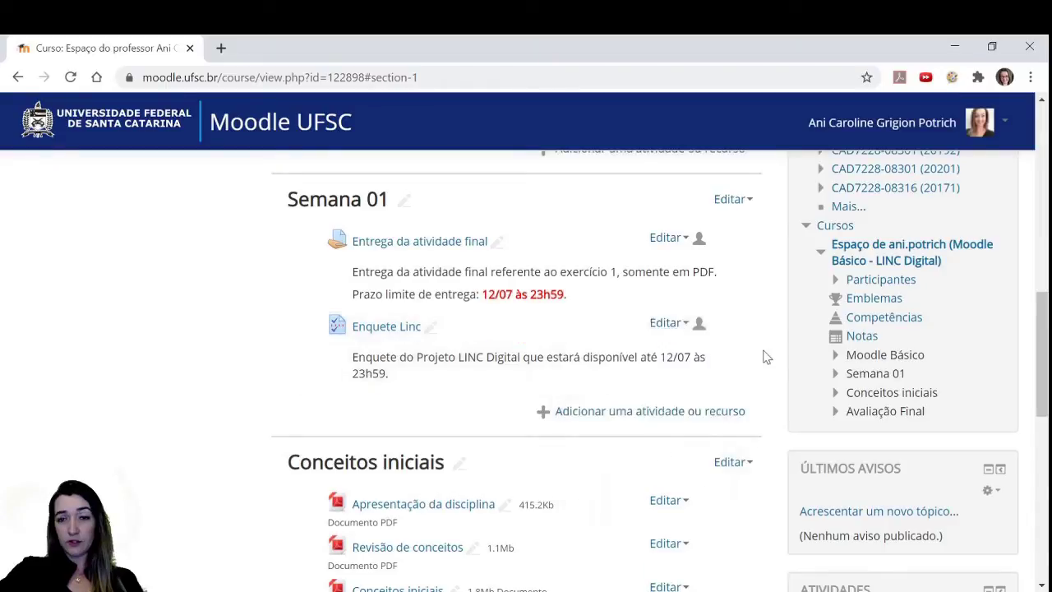
scroll(497, 324, "down", 5)
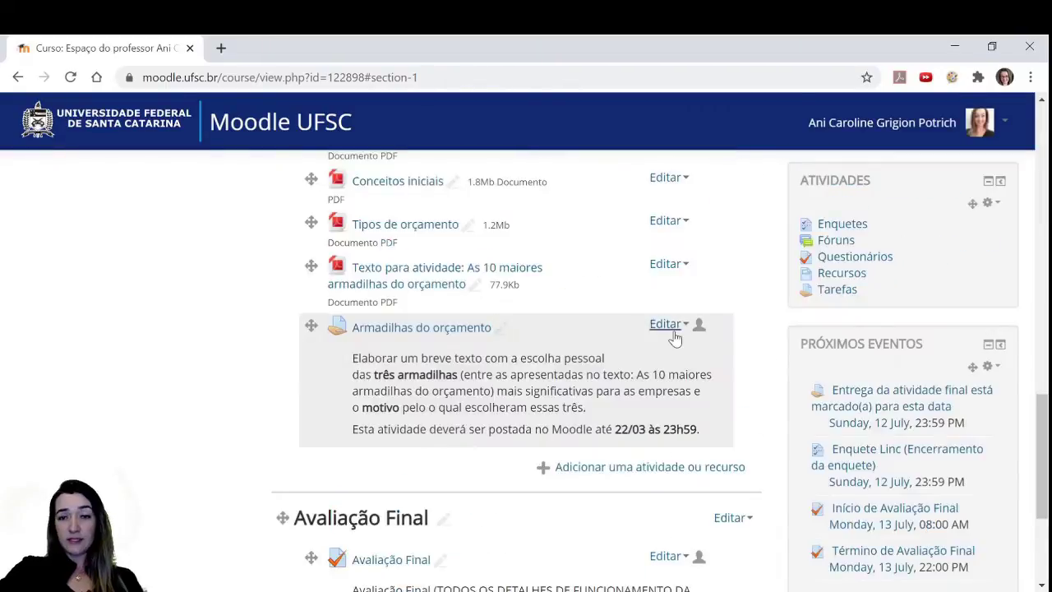
scroll(667, 329, "up", 4)
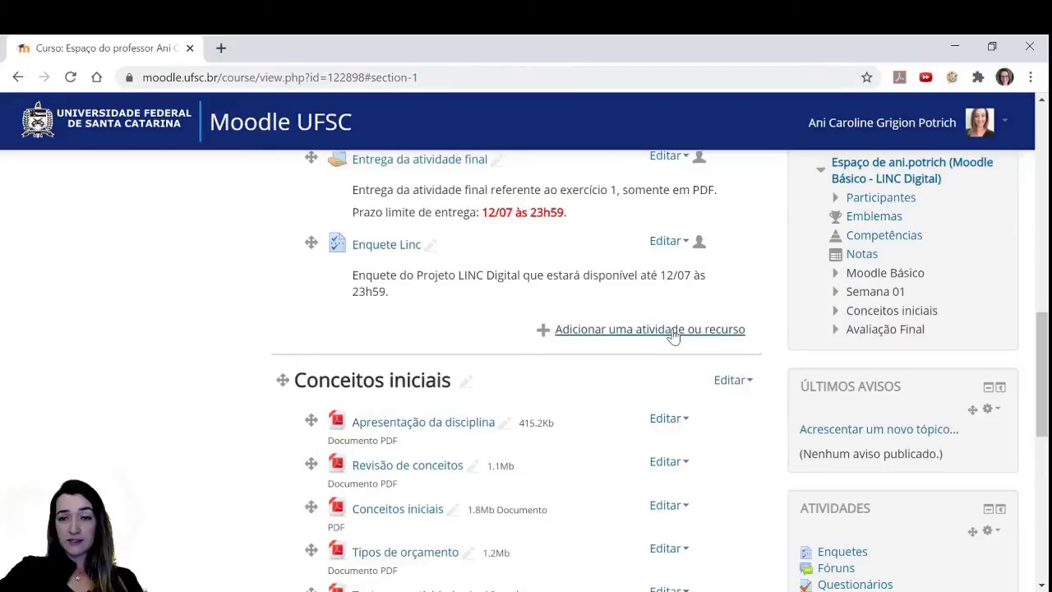
scroll(672, 337, "down", 4)
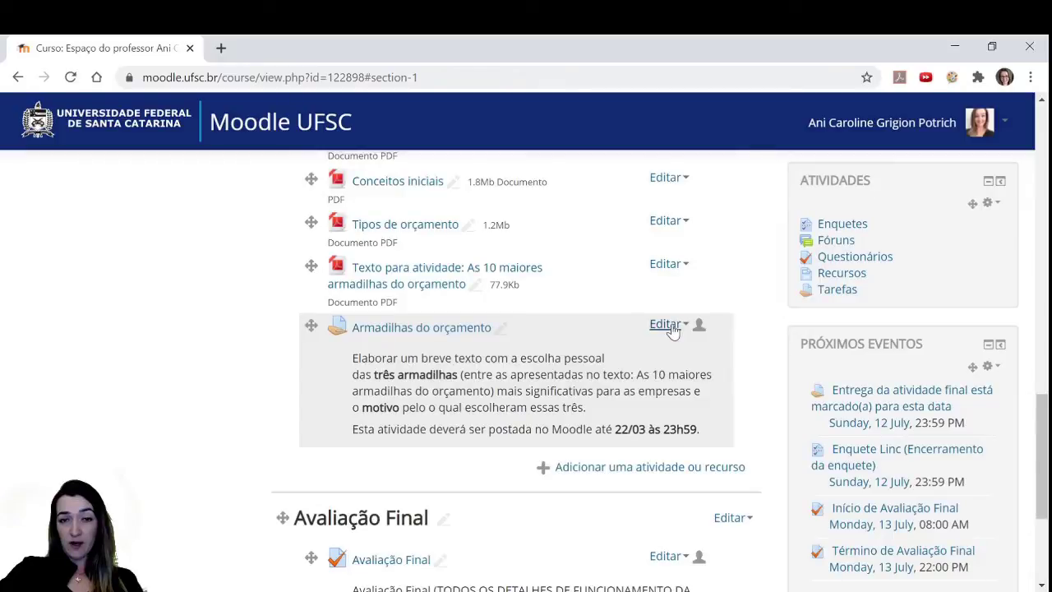
left_click(665, 324)
left_click(644, 348)
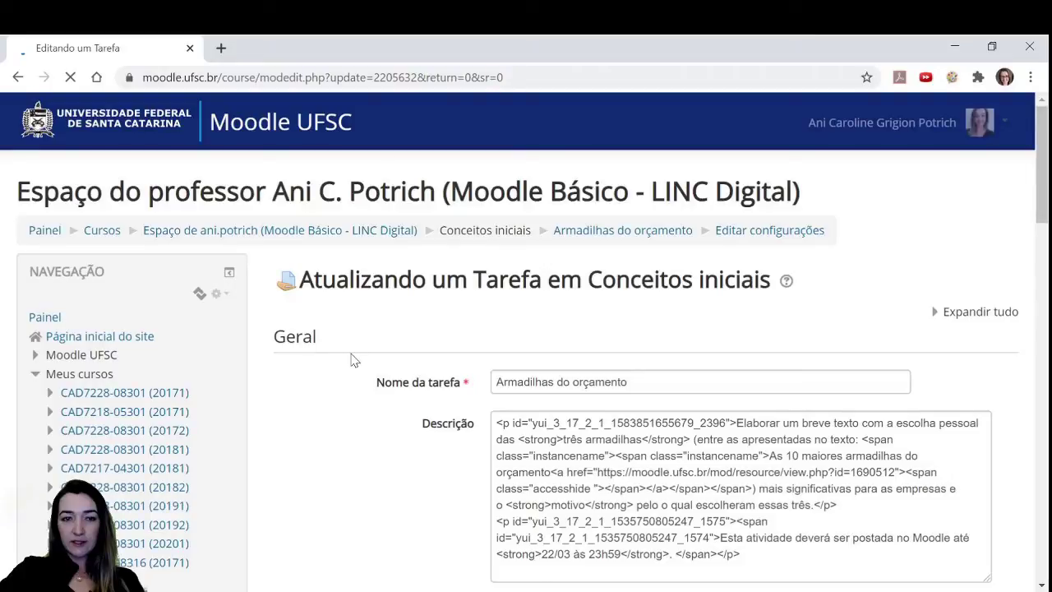
- Examine the submission types and Nota settings of the Armadilhas do orçamento task, and return to the course page
scroll(352, 410, "down", 10)
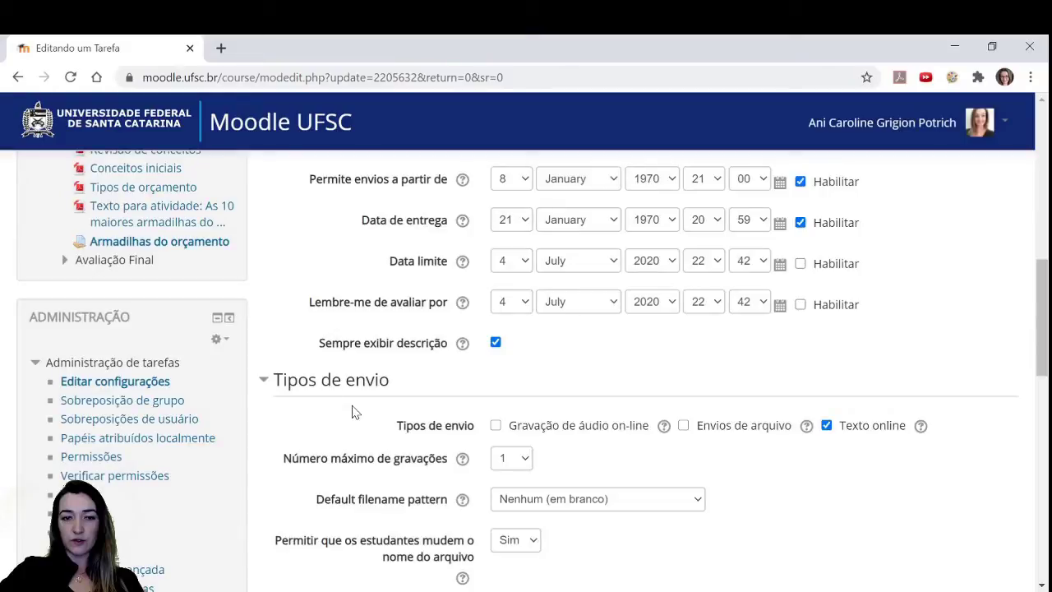
scroll(352, 410, "down", 10)
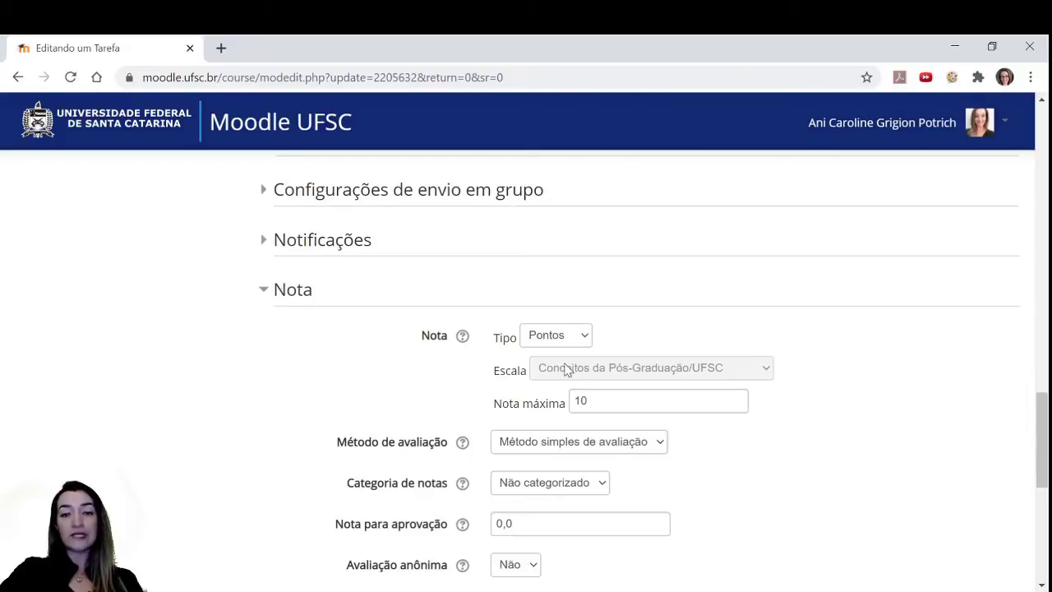
scroll(876, 395, "down", 2)
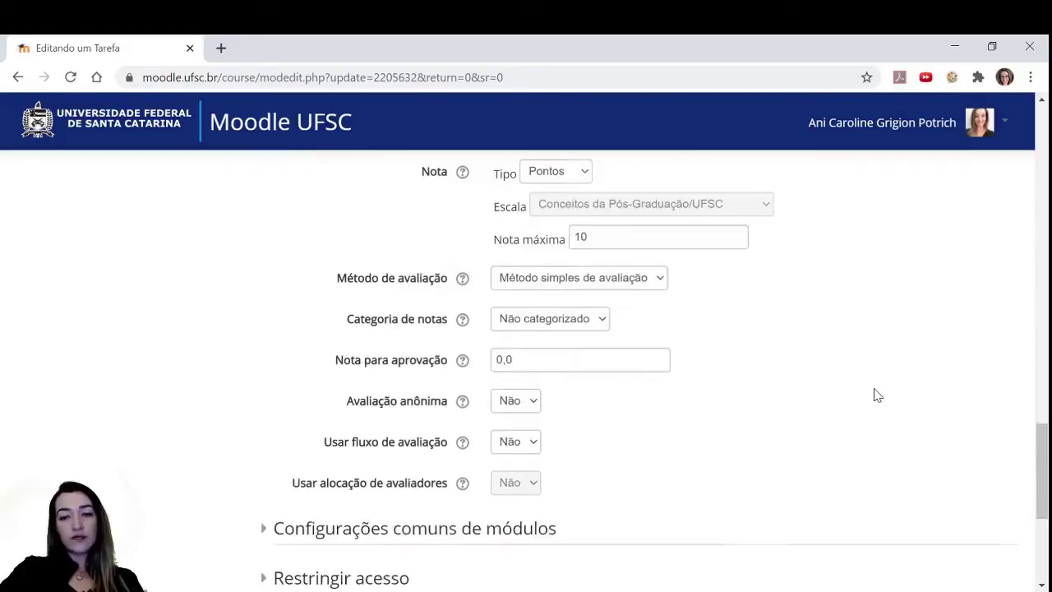
scroll(876, 397, "down", 4)
left_click(793, 448)
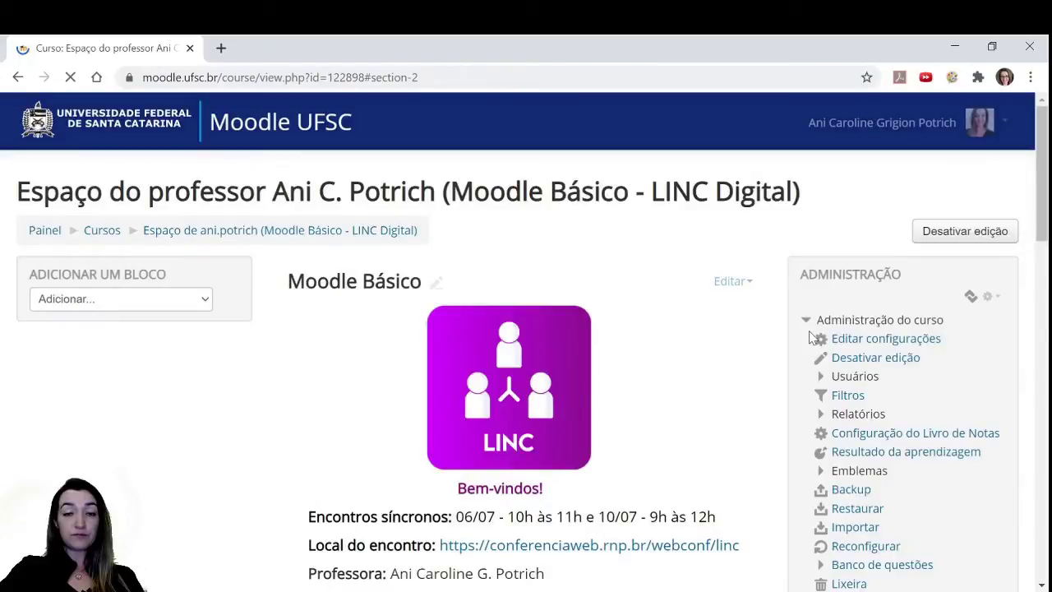
- Review the graded activities on the course page from Semana 01 through Conceitos iniciais to Avaliação Final
scroll(714, 385, "down", 3)
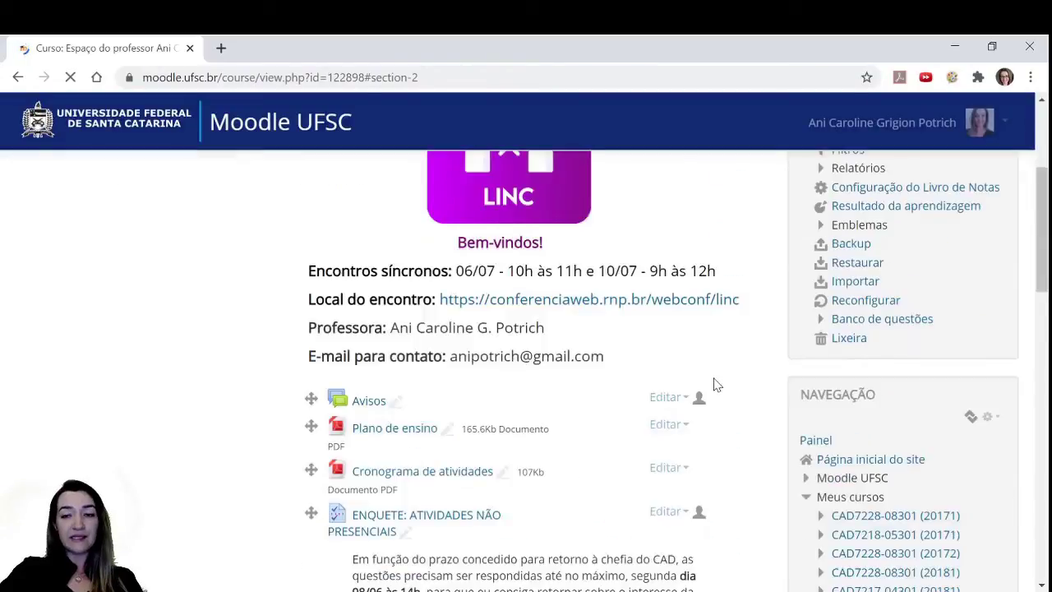
scroll(715, 384, "down", 3)
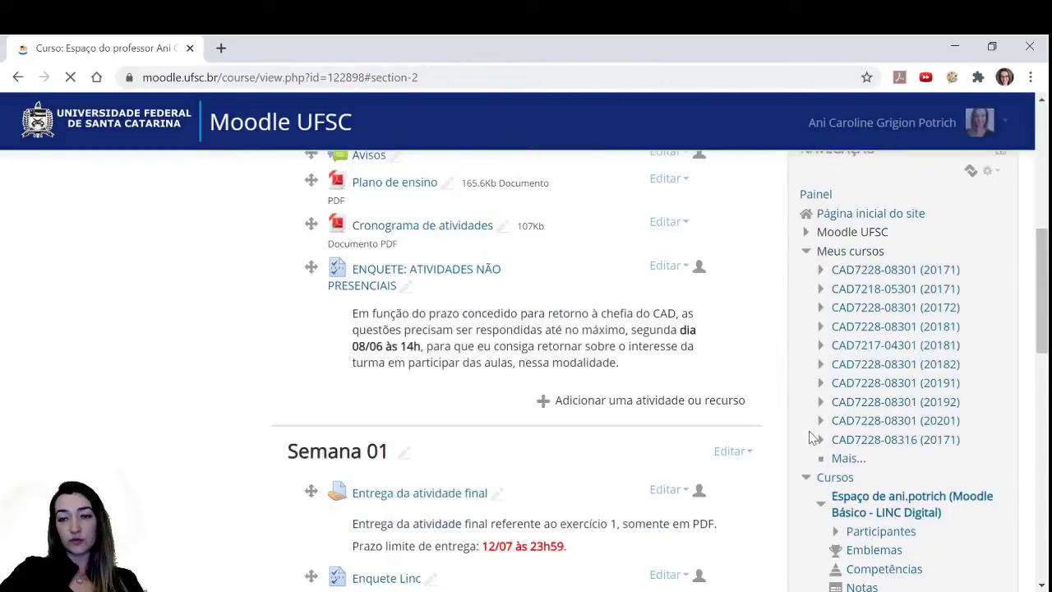
scroll(658, 444, "down", 10)
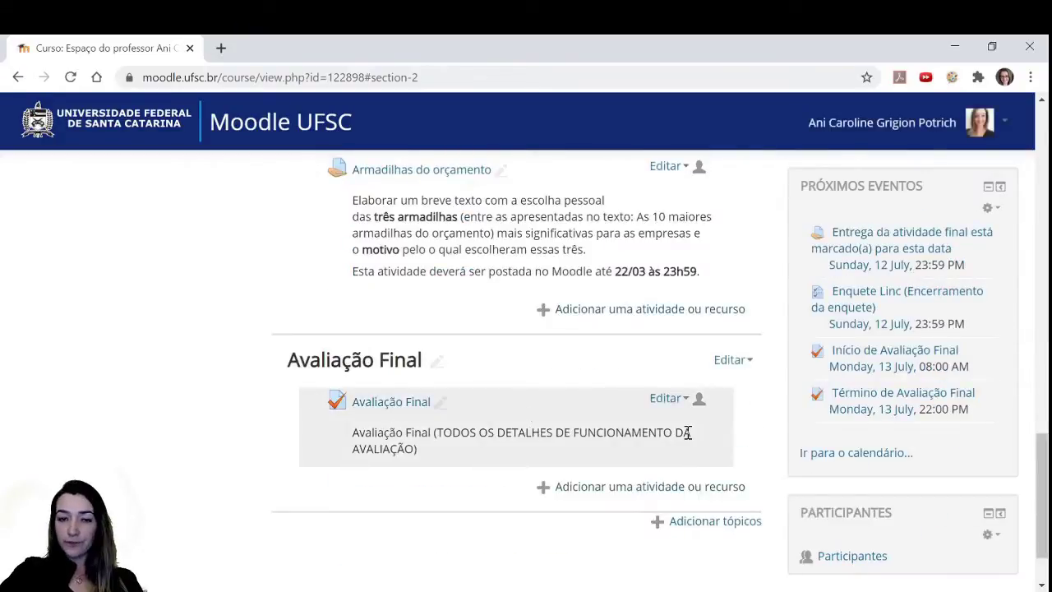
scroll(774, 446, "up", 5)
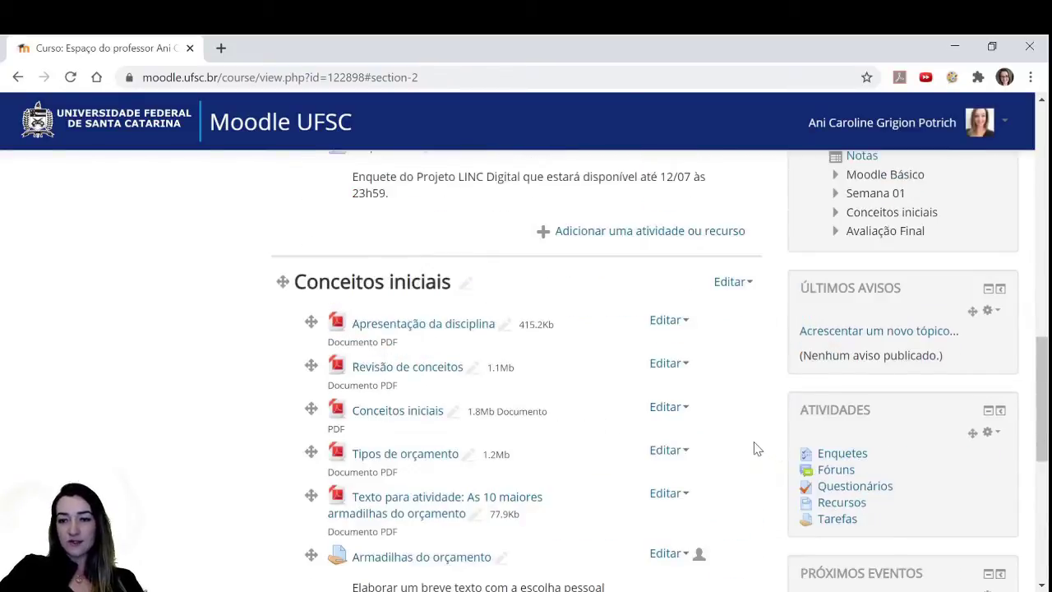
scroll(757, 448, "up", 8)
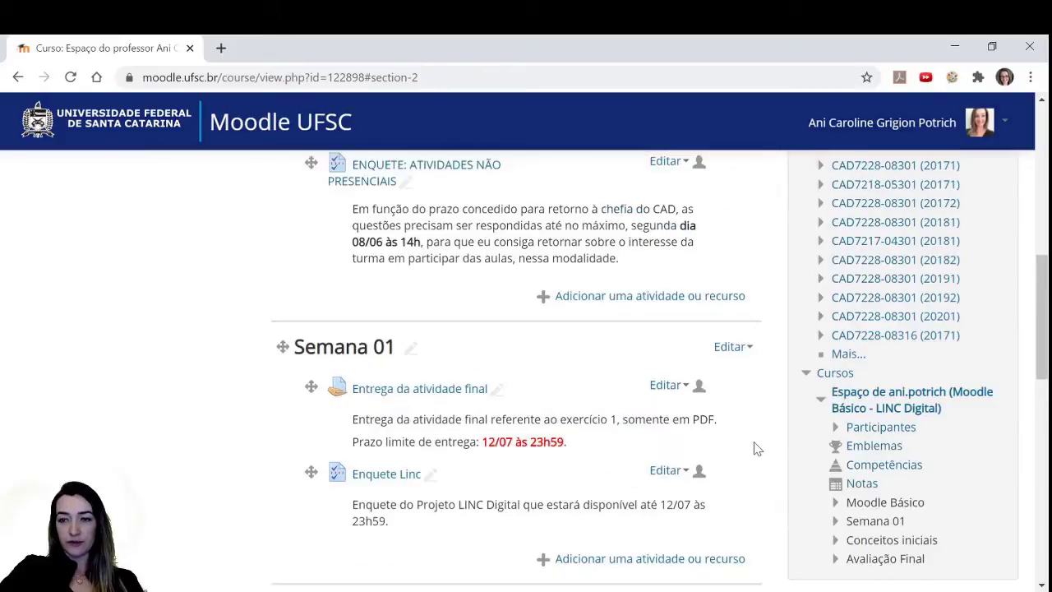
scroll(757, 448, "up", 3)
scroll(775, 425, "up", 3)
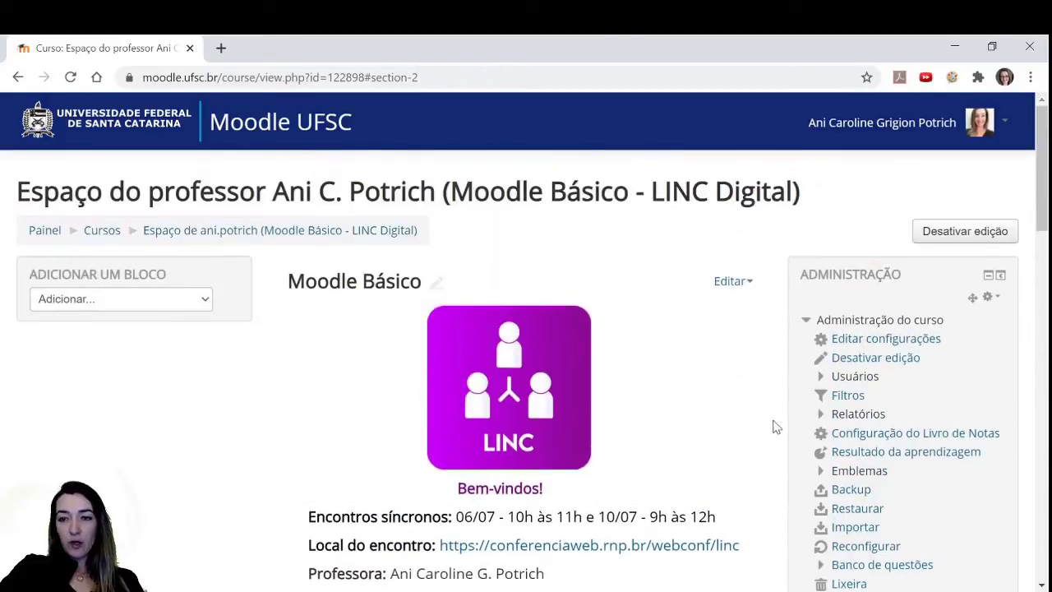
- Open the course's Configuração do Livro de Notas and examine its grade items and their maximum grades
scroll(775, 427, "down", 2)
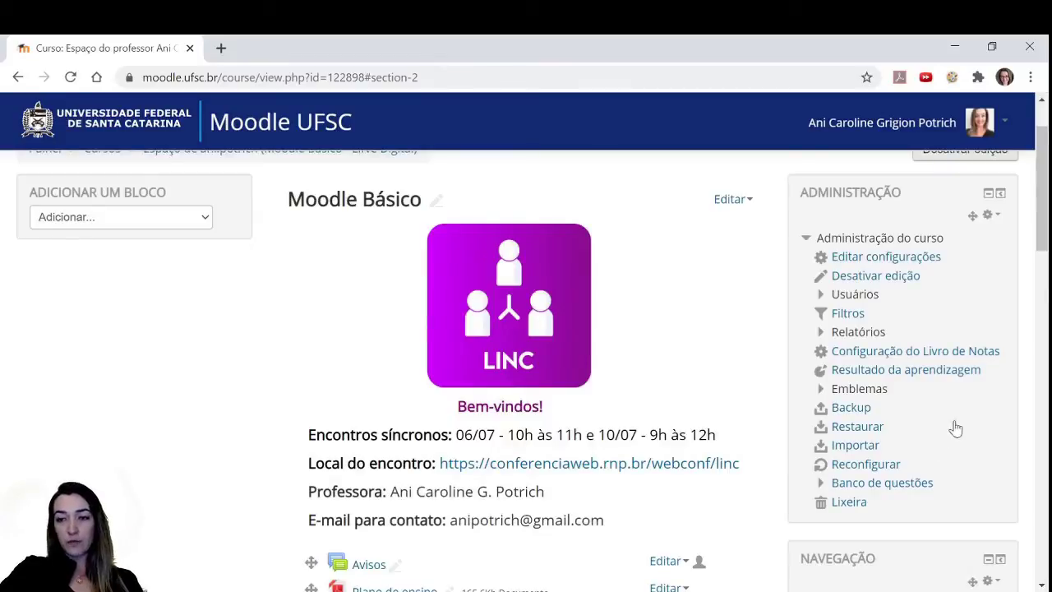
left_click(923, 360)
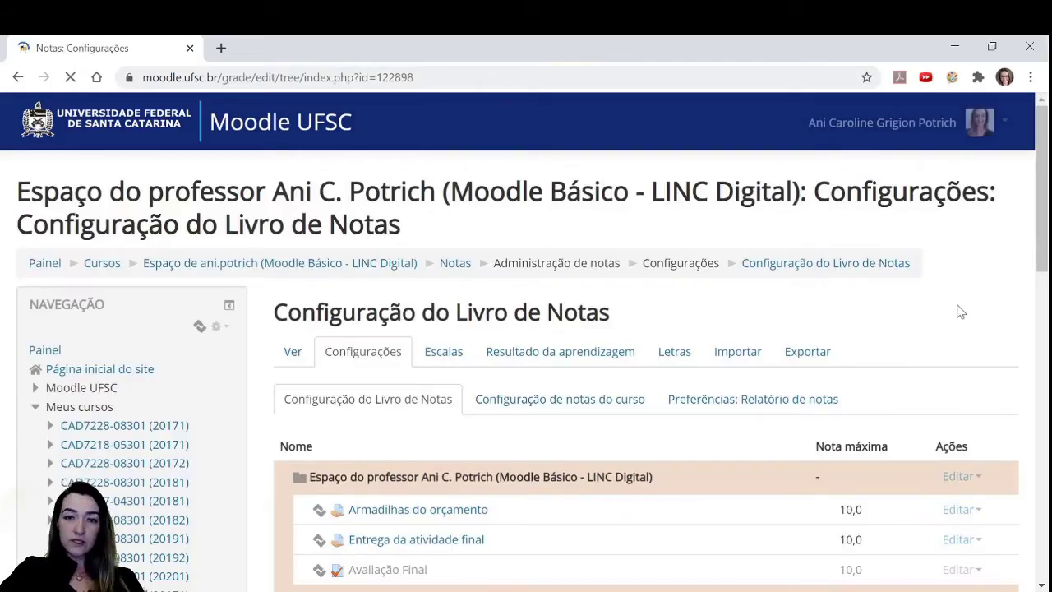
scroll(927, 325, "down", 2)
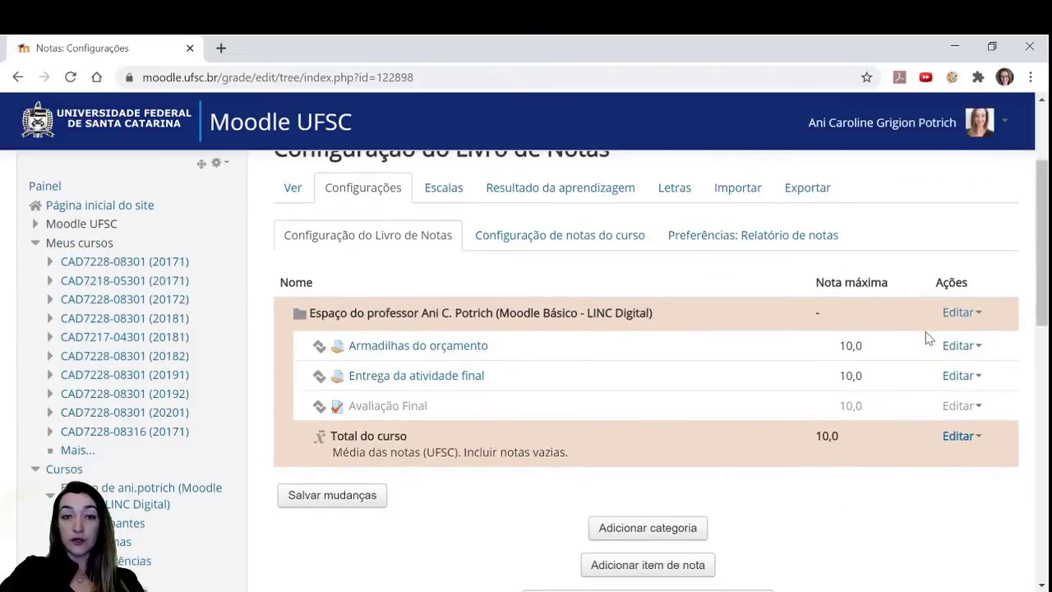
scroll(923, 348, "up", 1)
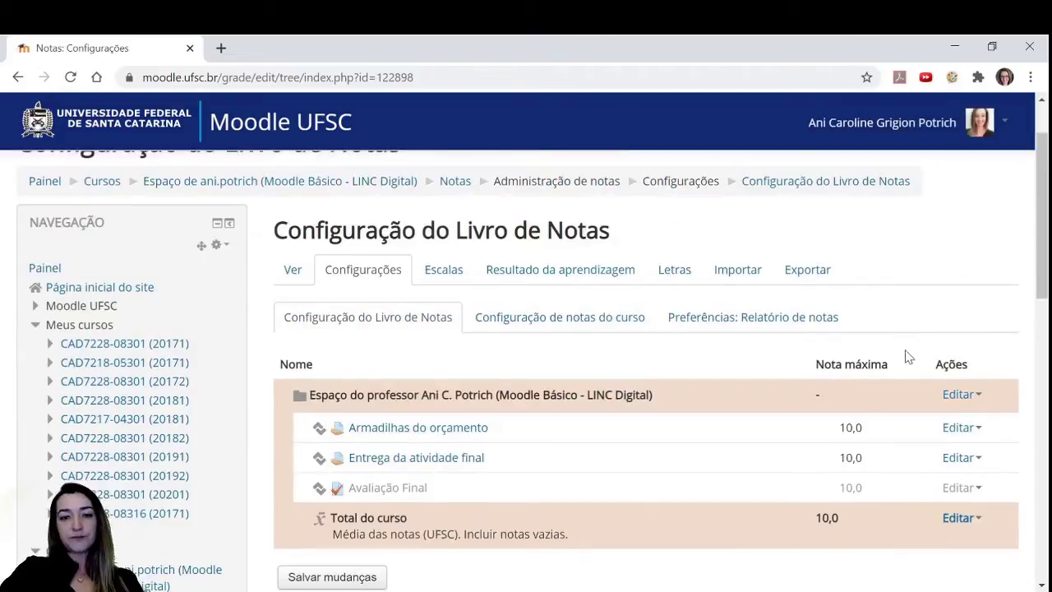
scroll(906, 354, "down", 1)
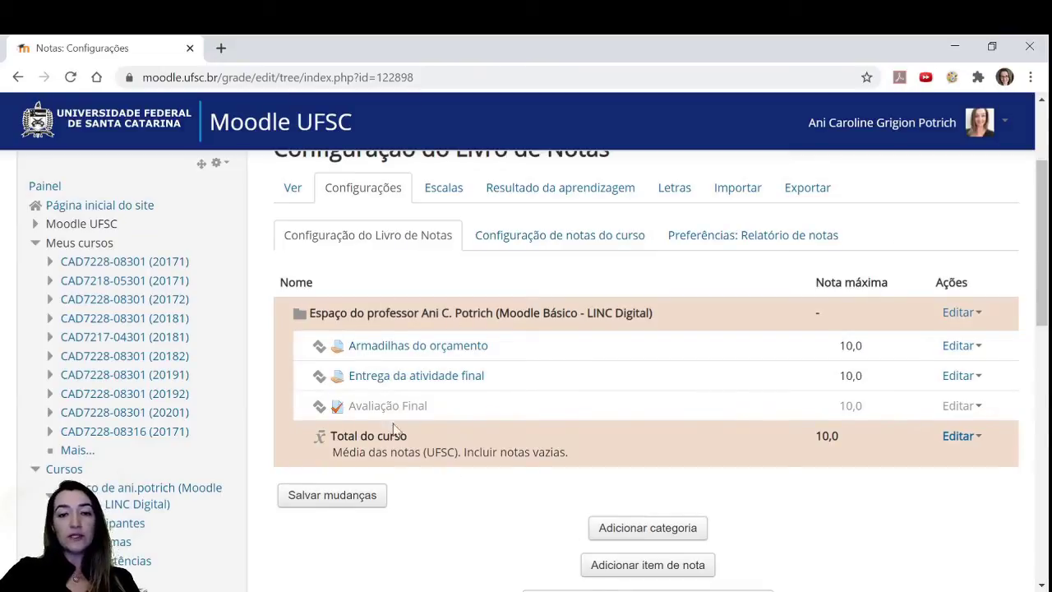
- Add a grade item named Participação Fórum to the gradebook and save it
scroll(505, 484, "down", 1)
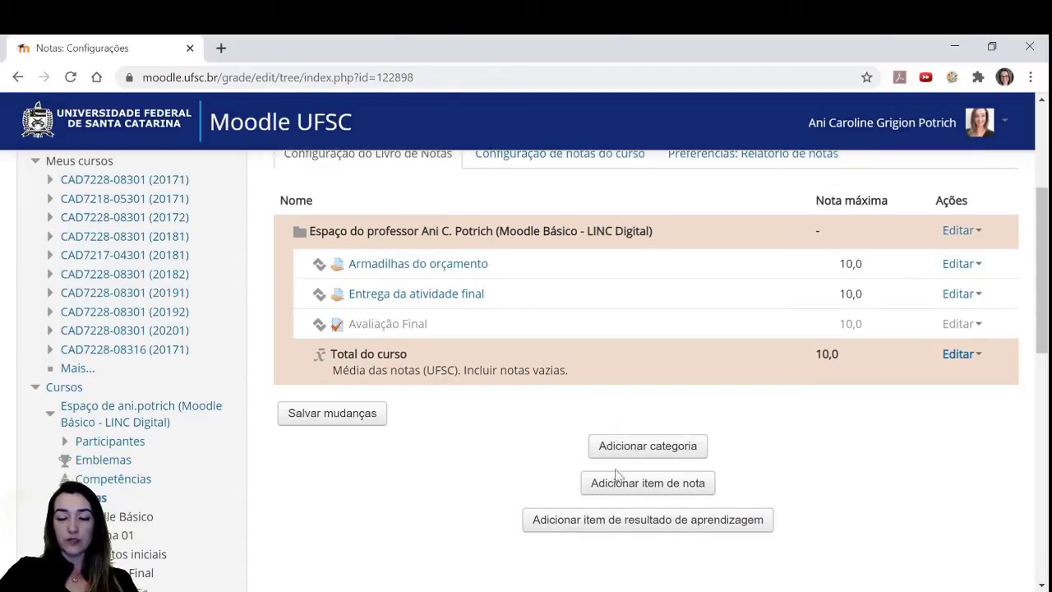
left_click(668, 491)
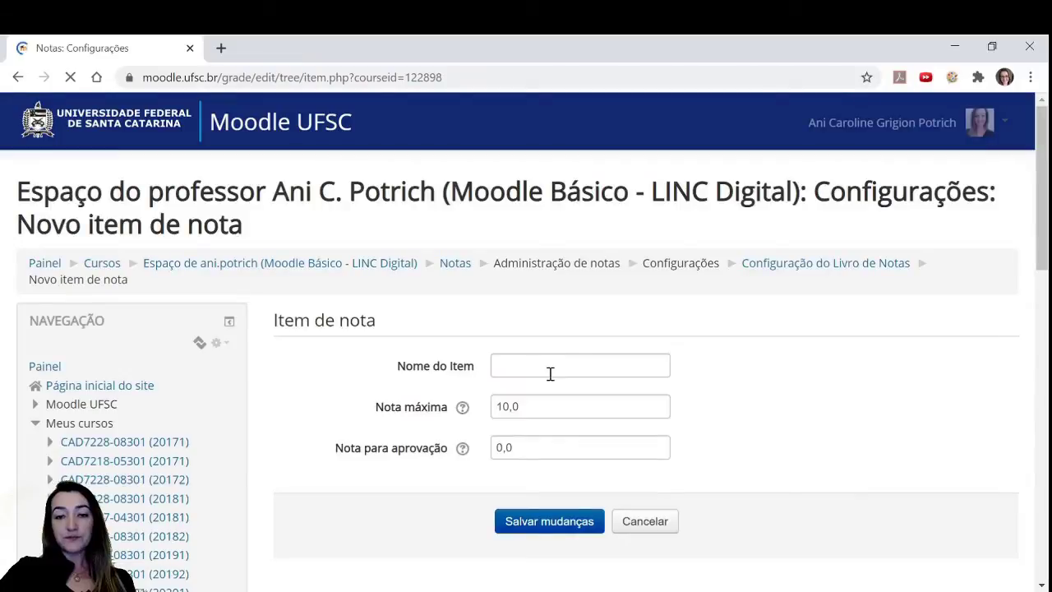
left_click(555, 361)
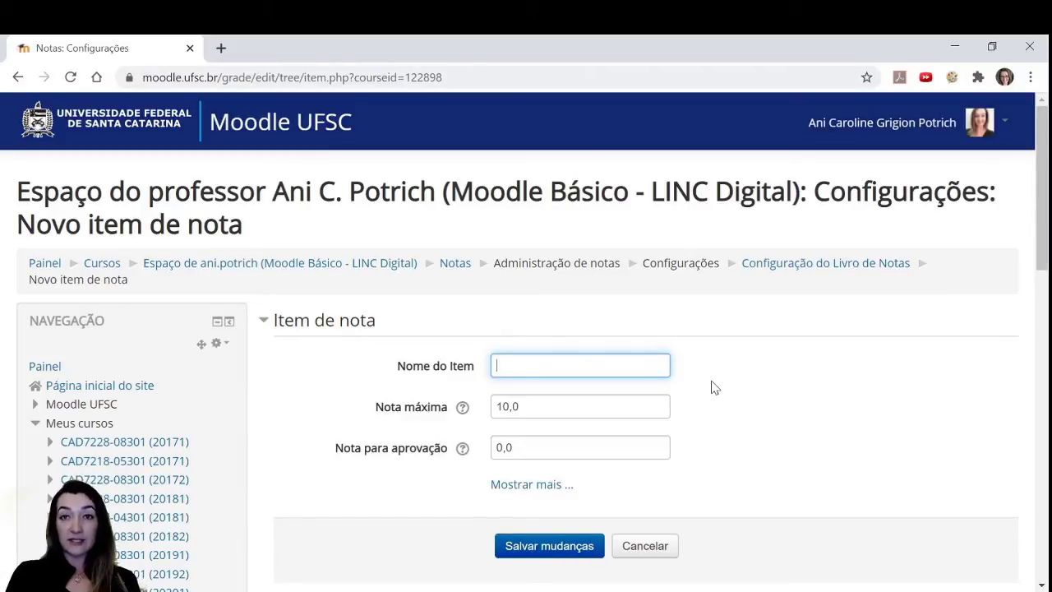
type("Part")
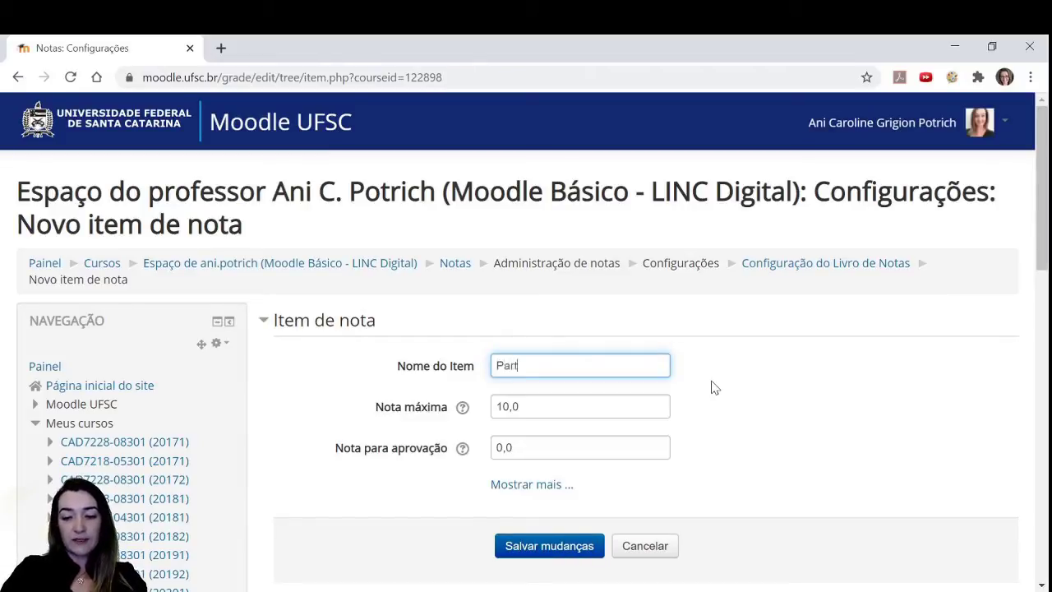
type("ipação")
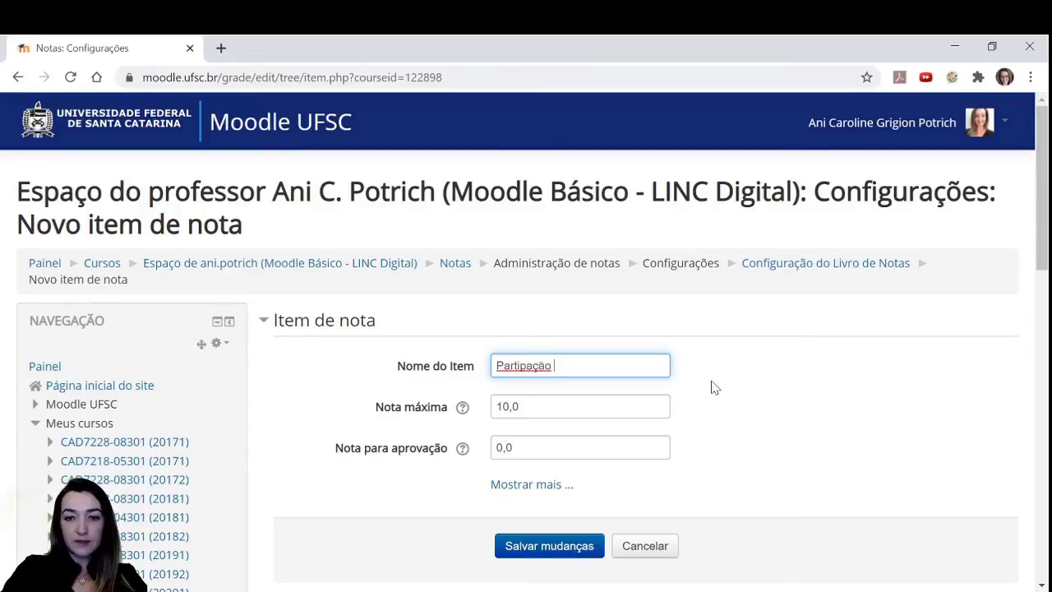
key("BackSpace")
key("BackSpace")
key("BackSpace")
key("BackSpace")
key("BackSpace")
key("BackSpace")
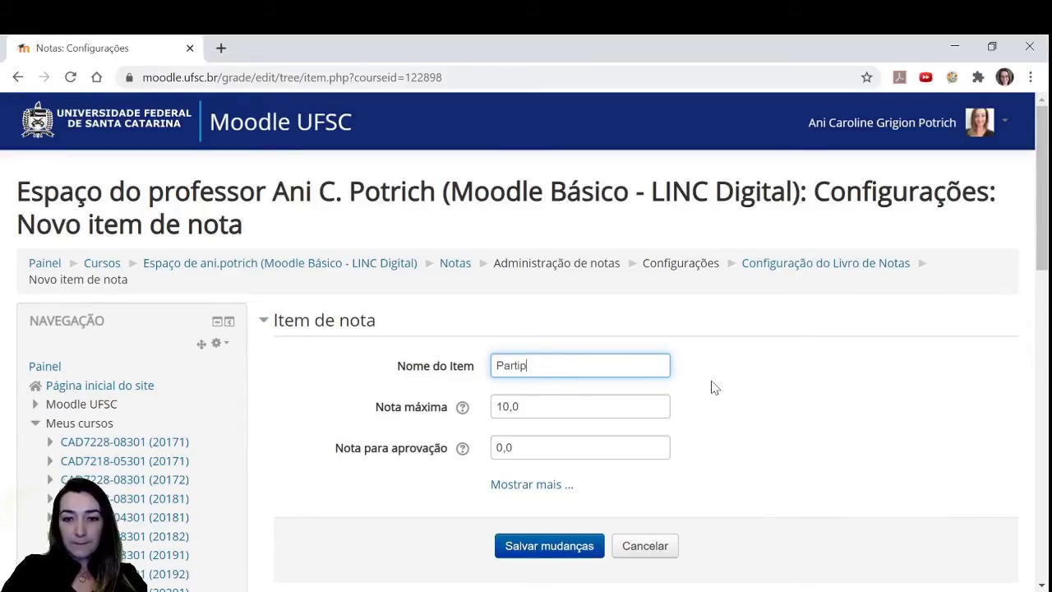
type("cipação")
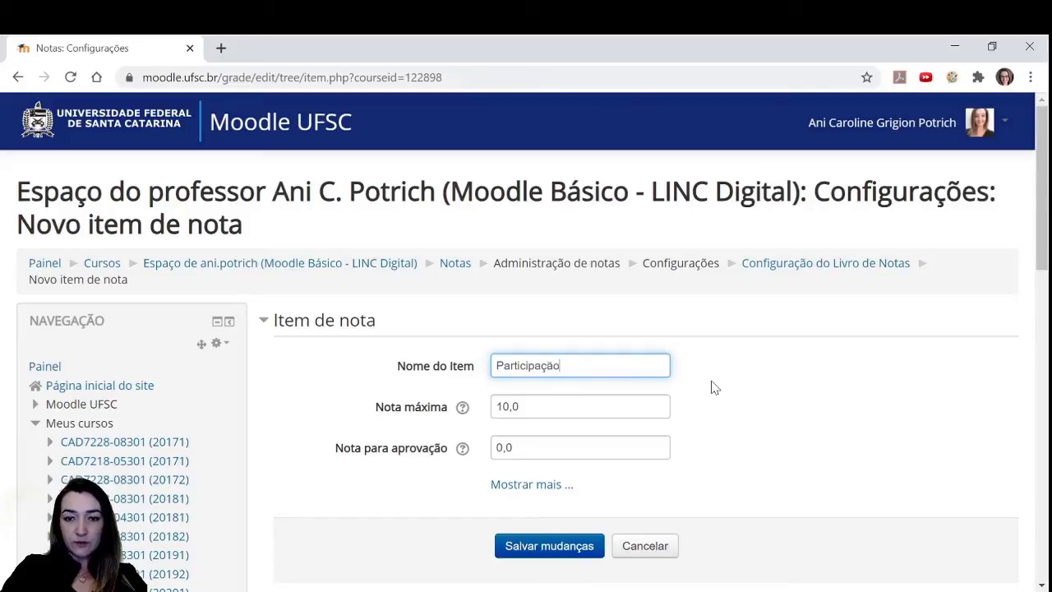
type(" Fórum")
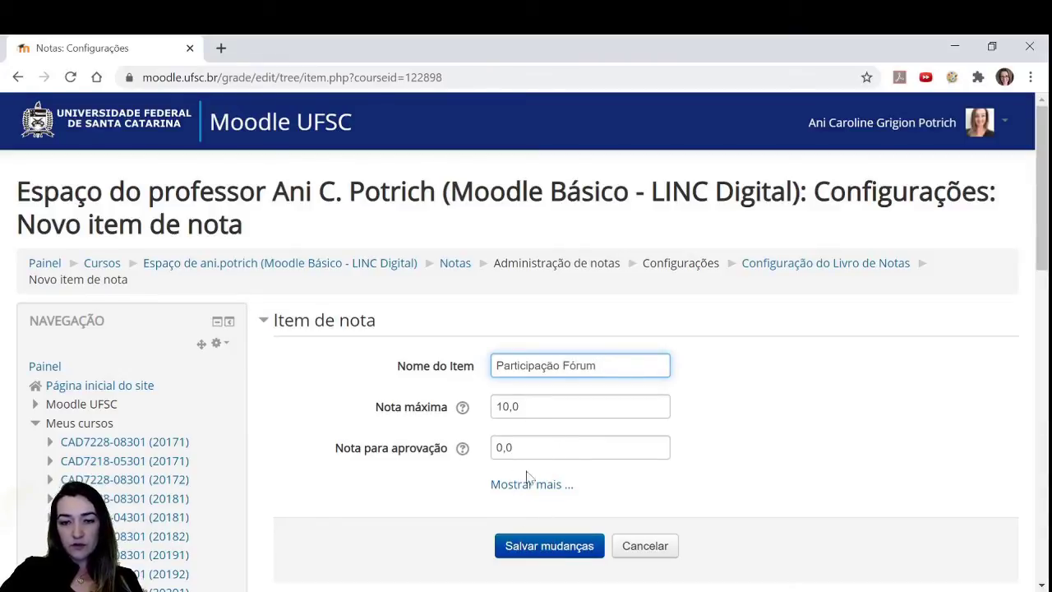
left_click(532, 552)
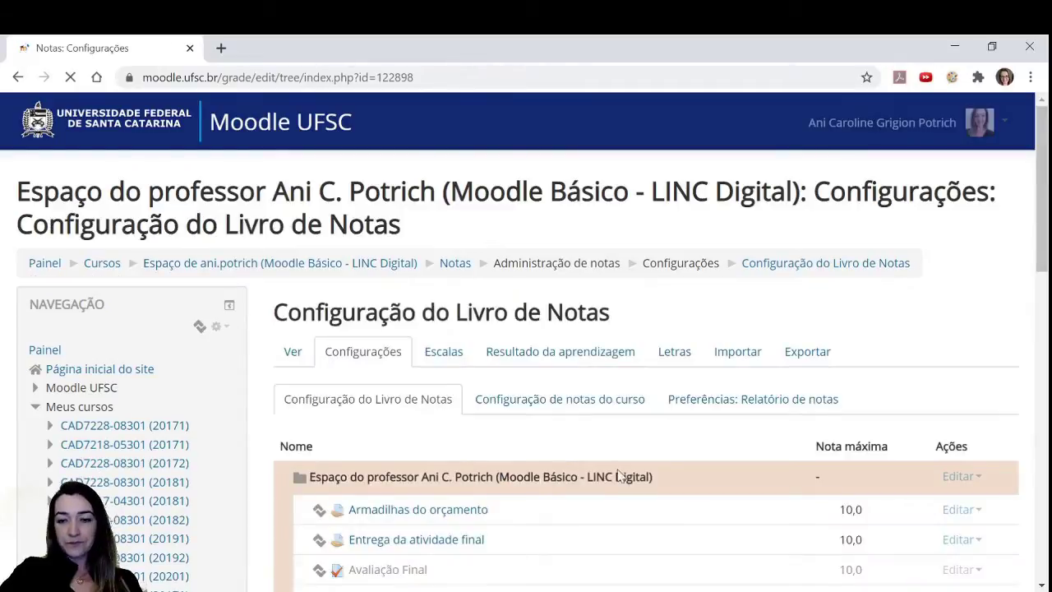
- Set the main course grade category's Forma de agregação das notas to Média ponderada das notas (UFSC) and save the changes
scroll(618, 469, "down", 2)
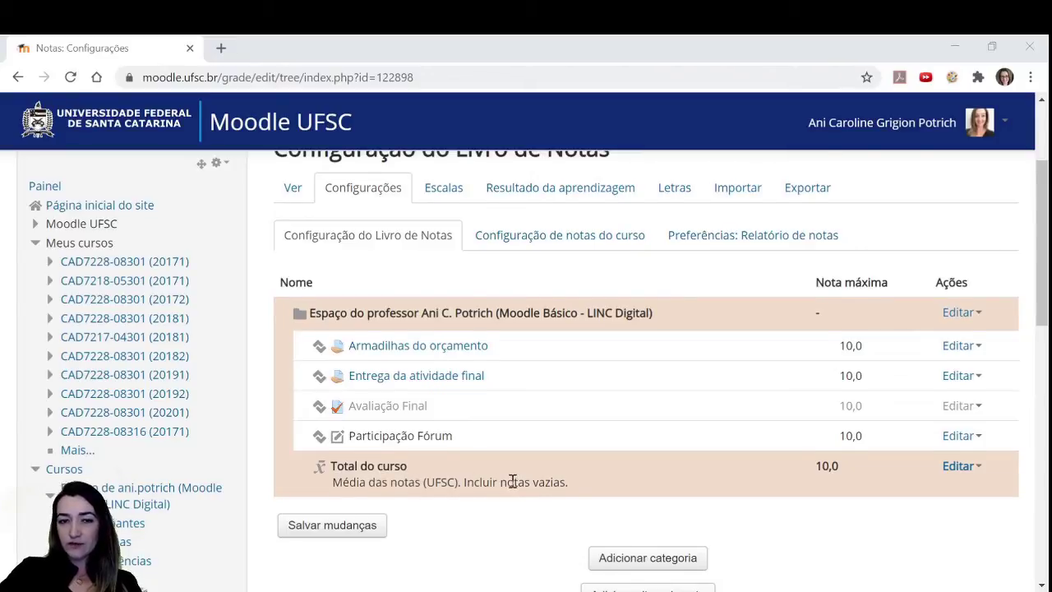
scroll(512, 482, "down", 1)
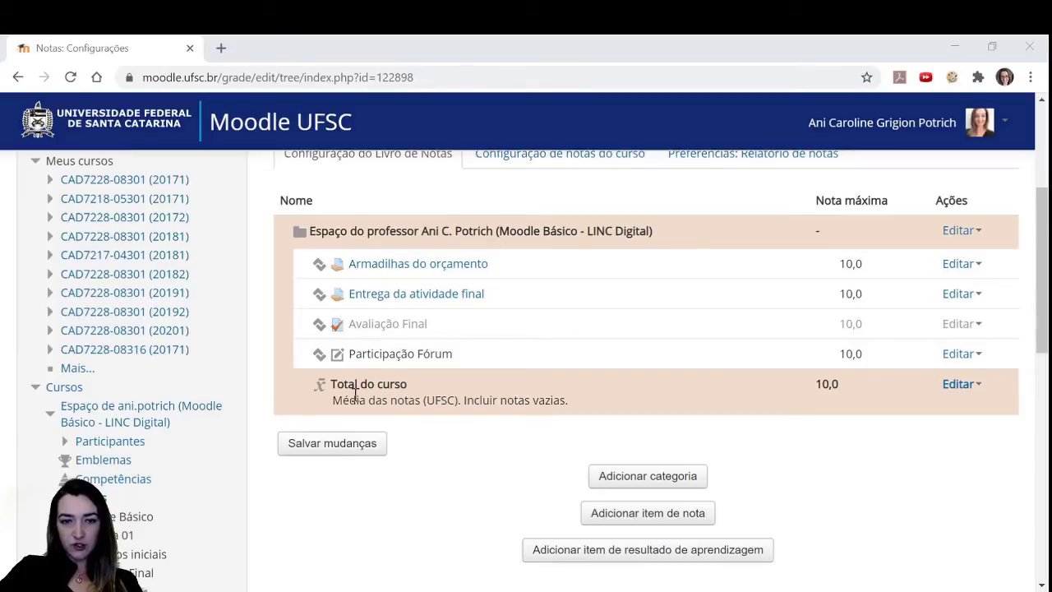
left_click(959, 230)
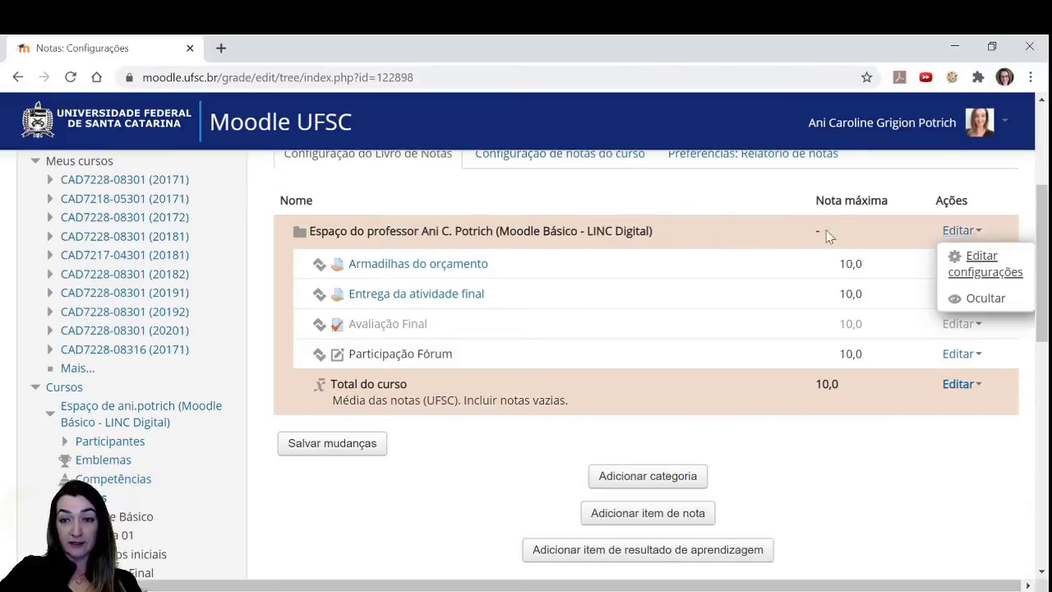
left_click(981, 271)
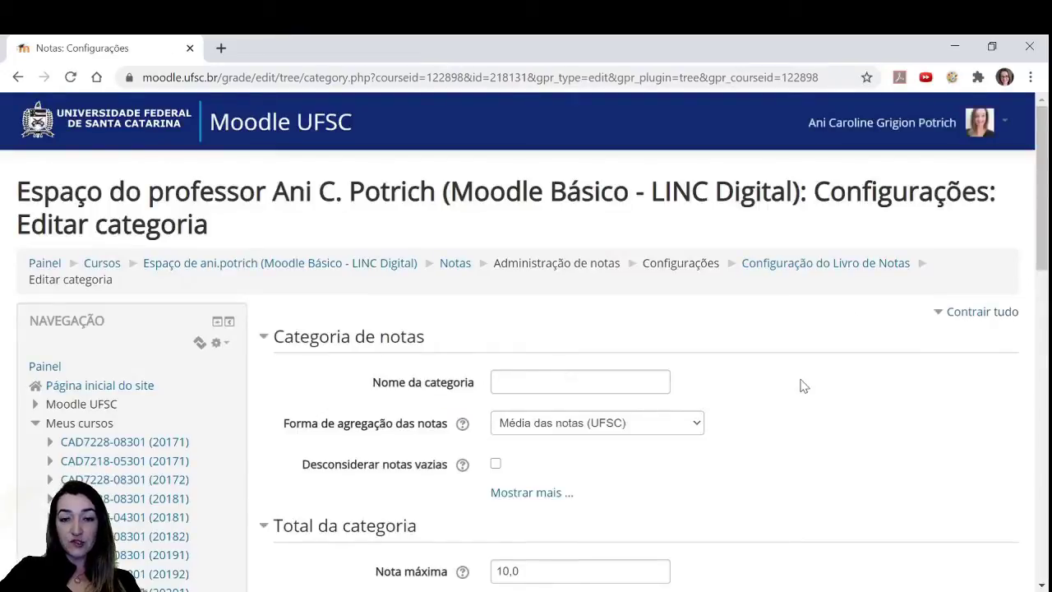
scroll(797, 385, "down", 2)
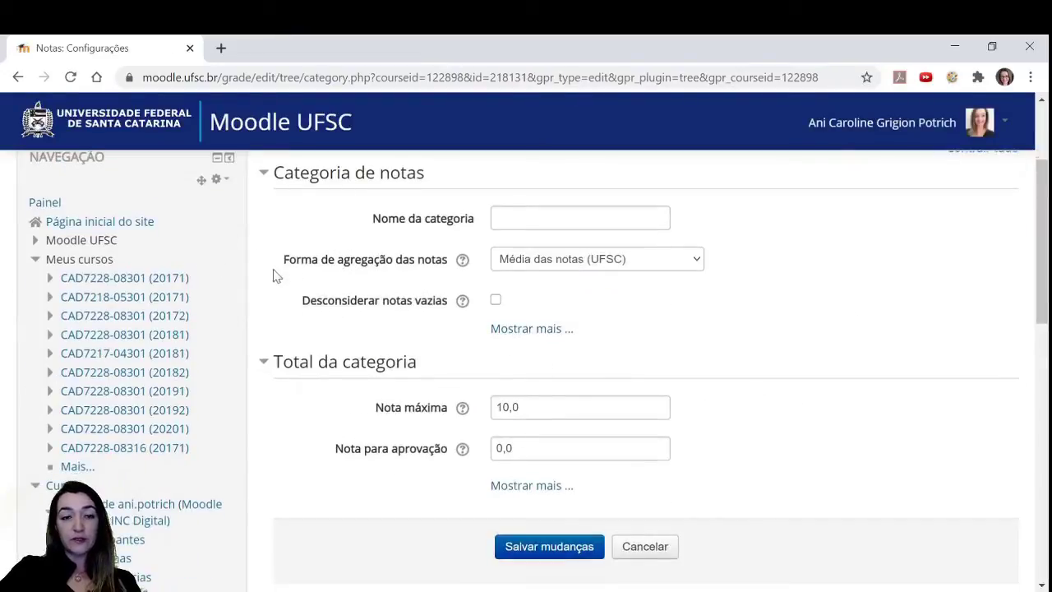
left_click_drag(283, 260, 448, 269)
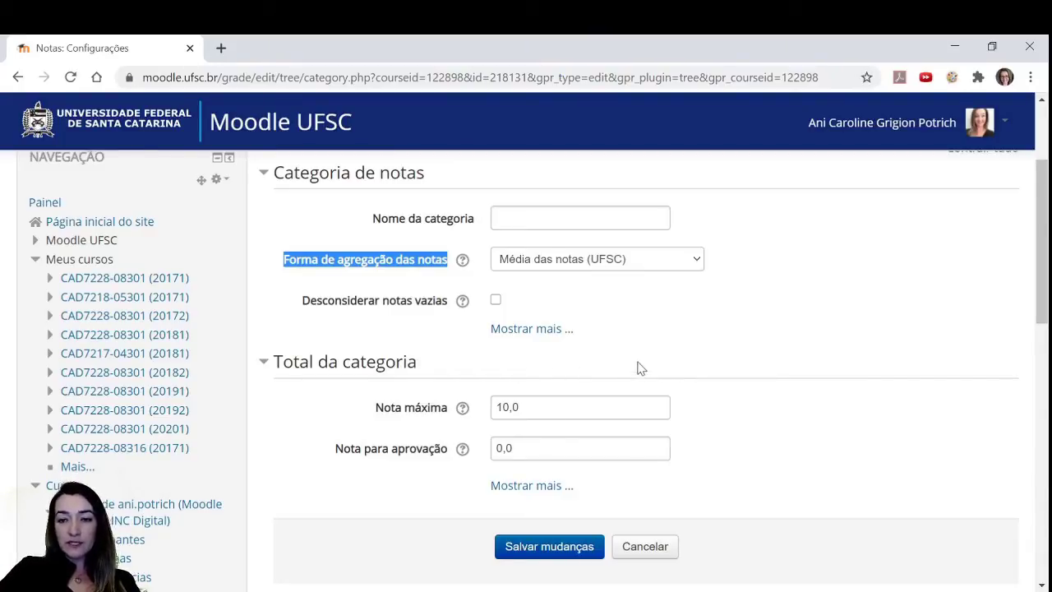
key("Down")
scroll(704, 378, "down", 2)
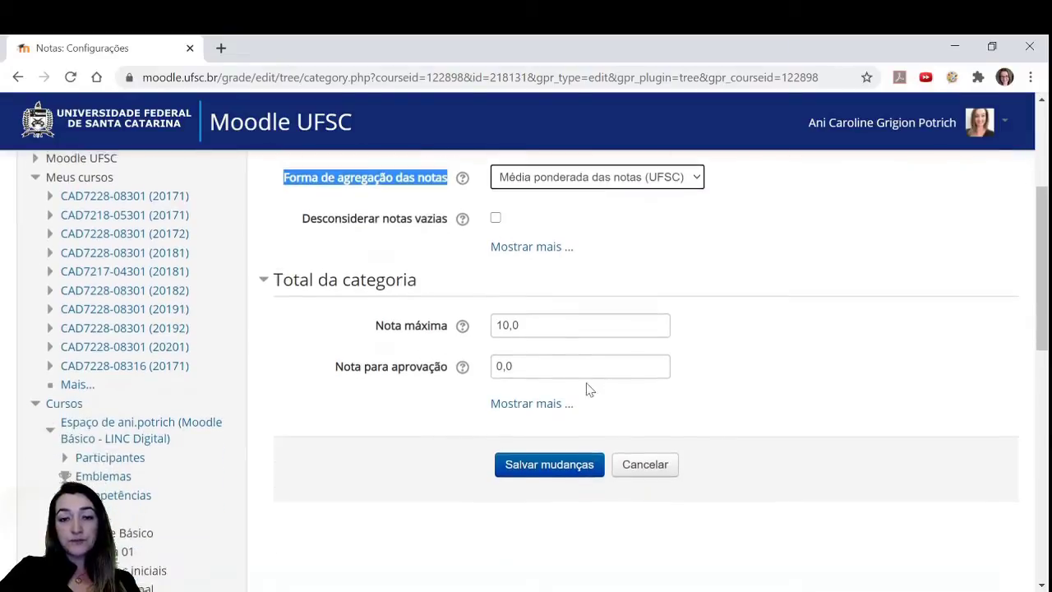
left_click(548, 371)
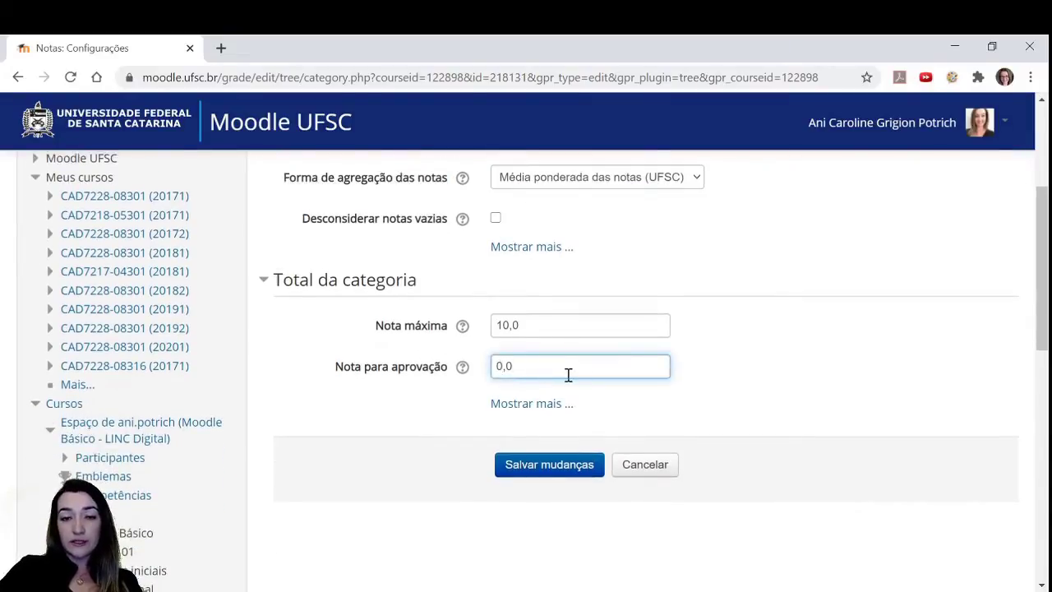
scroll(674, 370, "up", 2)
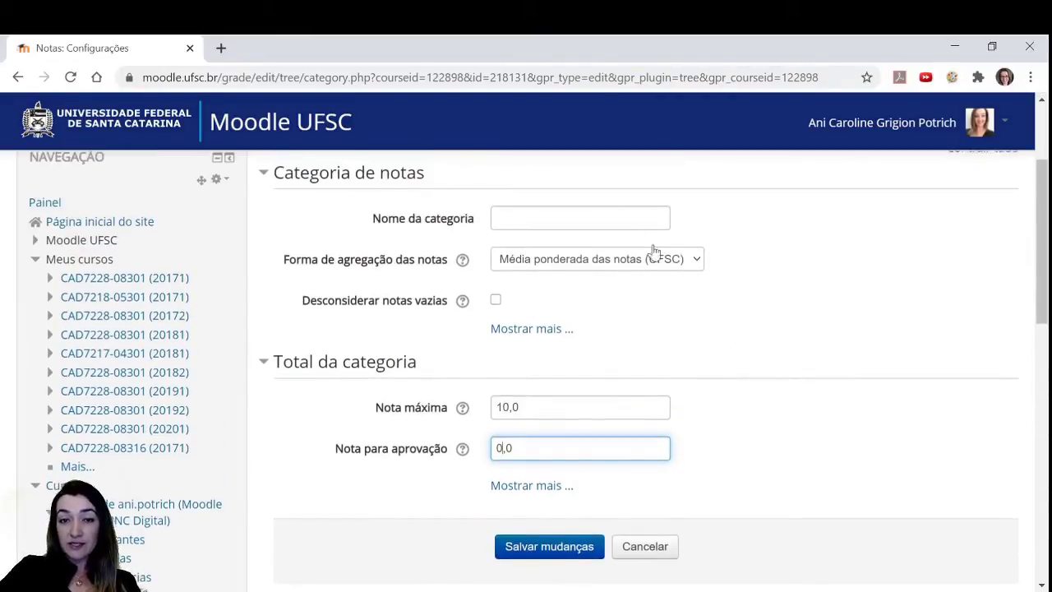
left_click(589, 547)
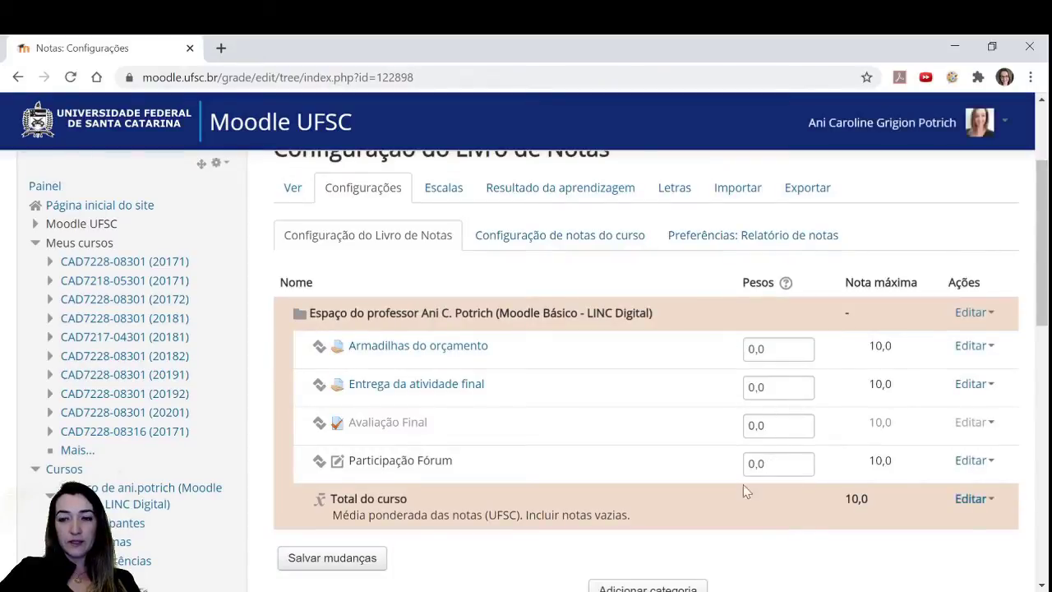
- Set the weights to 0,5 for Participação Fórum, 0,5 for Armadilhas do orçamento, 3,0 for Entrega da atividade final and 6,0 for Avaliação Final
left_click(780, 464)
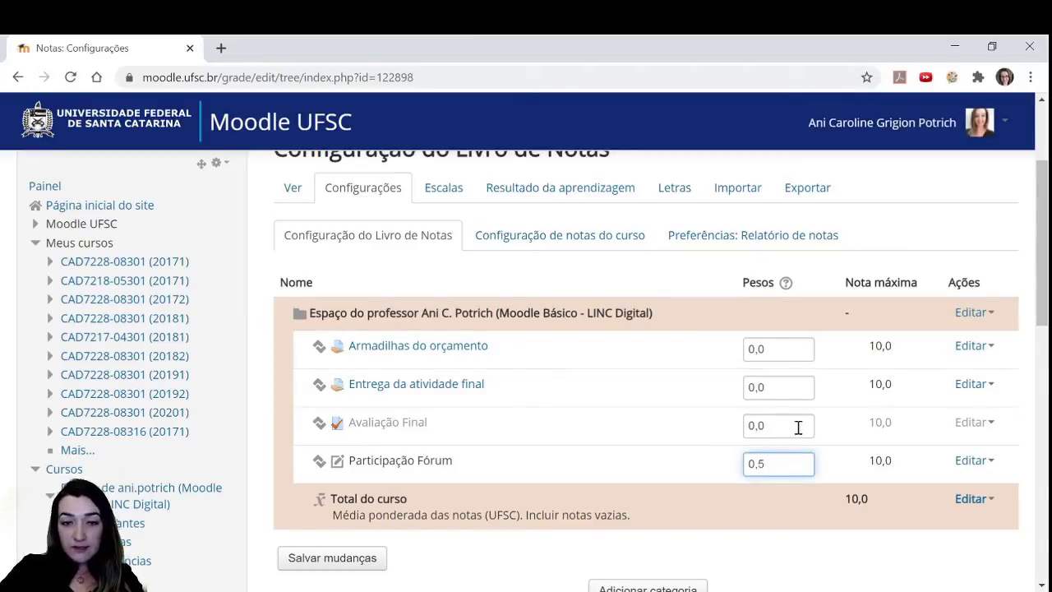
left_click(796, 354)
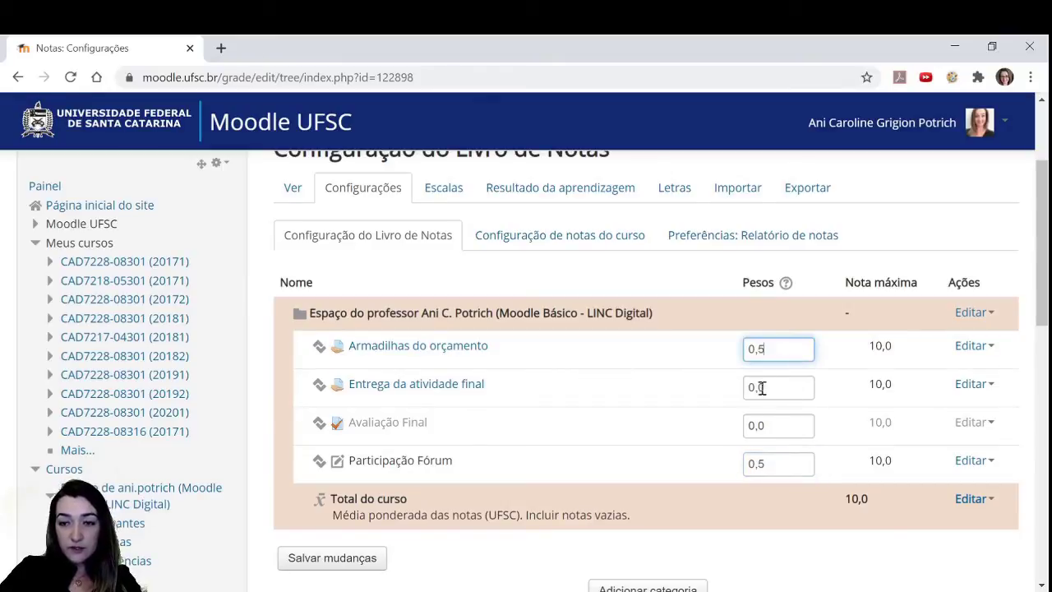
left_click_drag(754, 388, 728, 433)
type("3")
type("6")
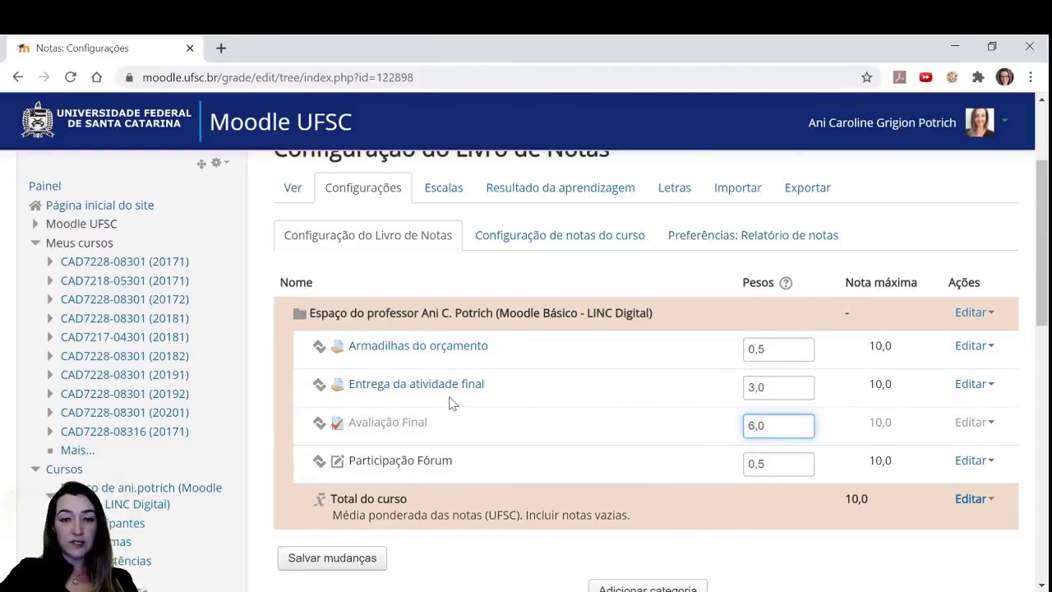
- Set the main course grade category's Forma de agregação das notas back to Média das notas (UFSC)
scroll(528, 428, "down", 1)
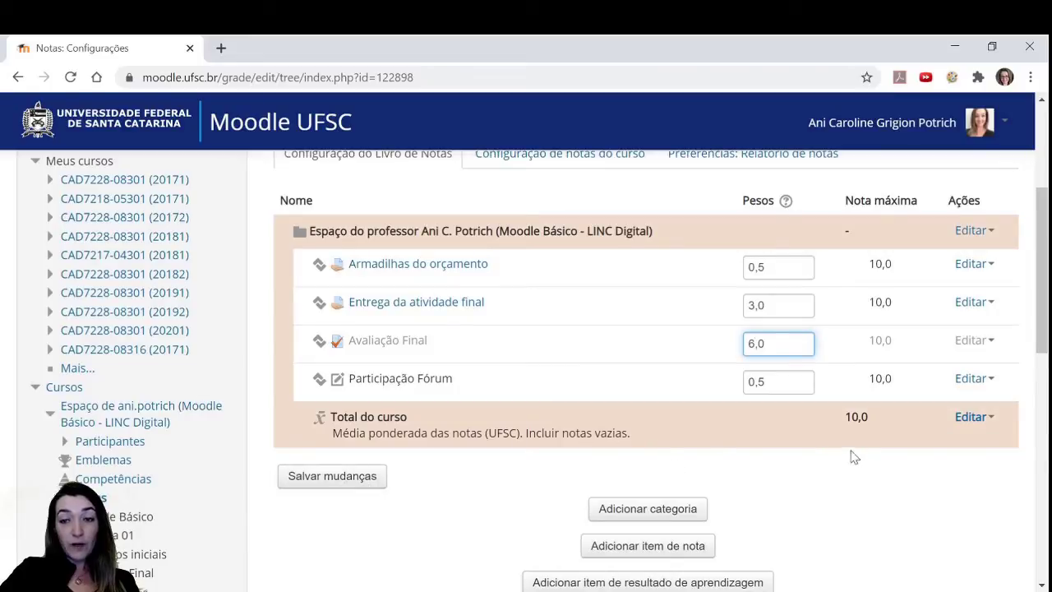
left_click(974, 232)
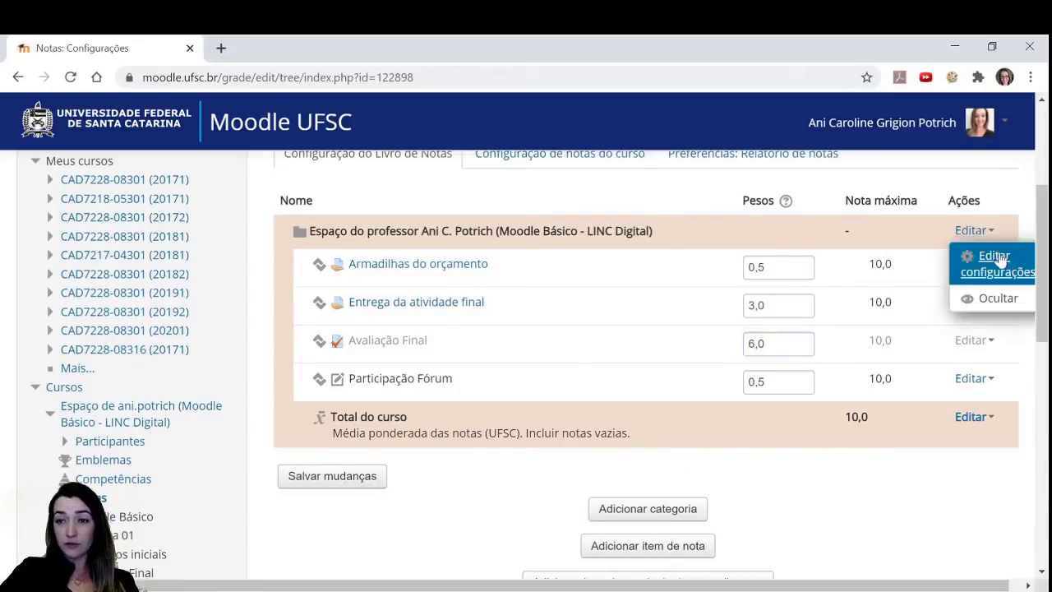
left_click(608, 173)
key("F5")
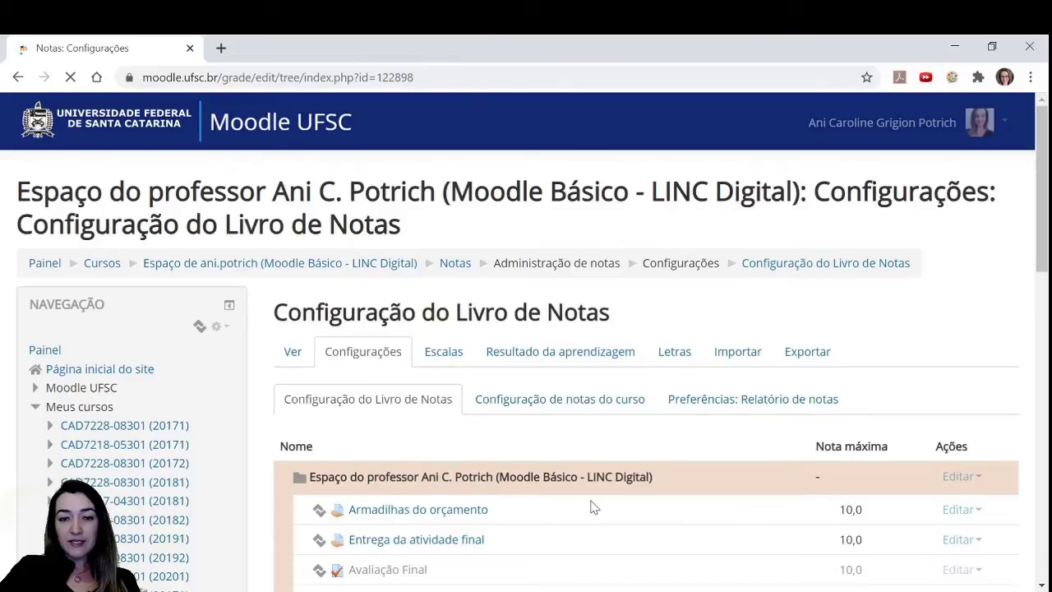
- Add a grade category named Média Final that aggregates by Média ponderada das notas (UFSC), and save it
scroll(600, 506, "down", 2)
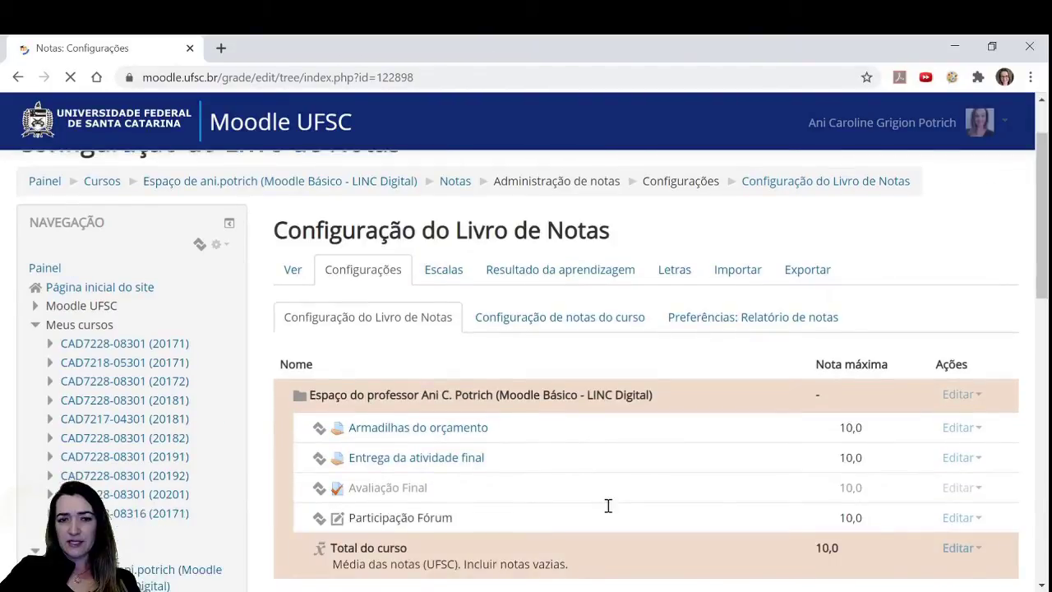
scroll(608, 506, "down", 3)
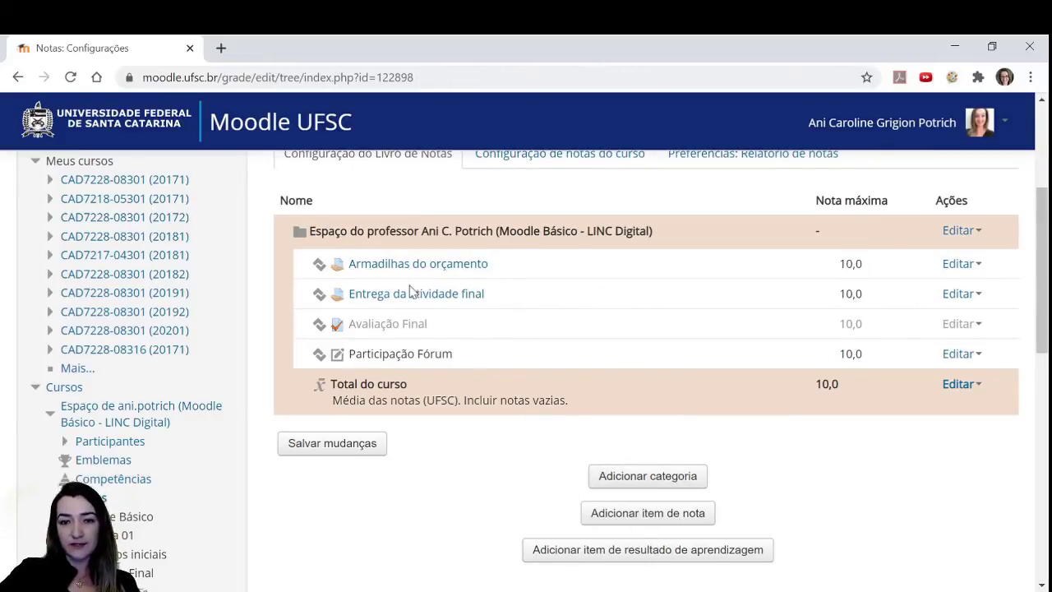
left_click(684, 489)
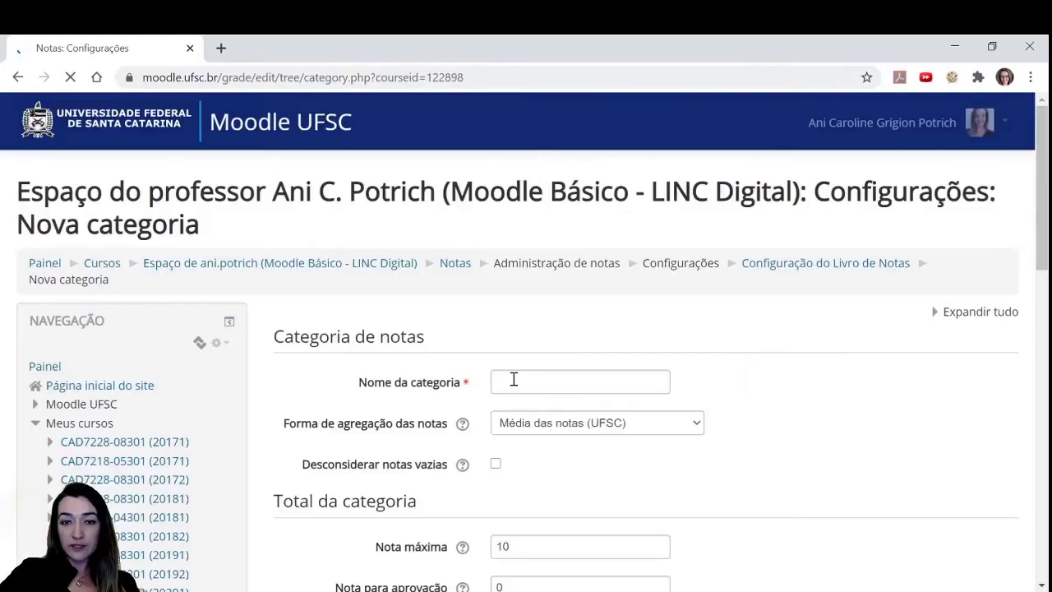
left_click(513, 379)
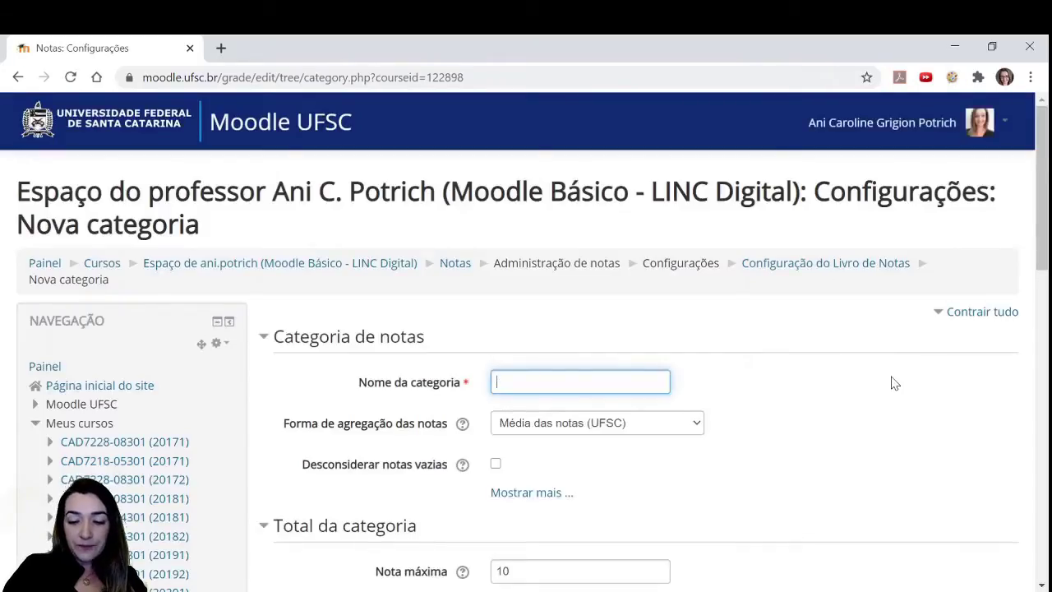
type("Mé")
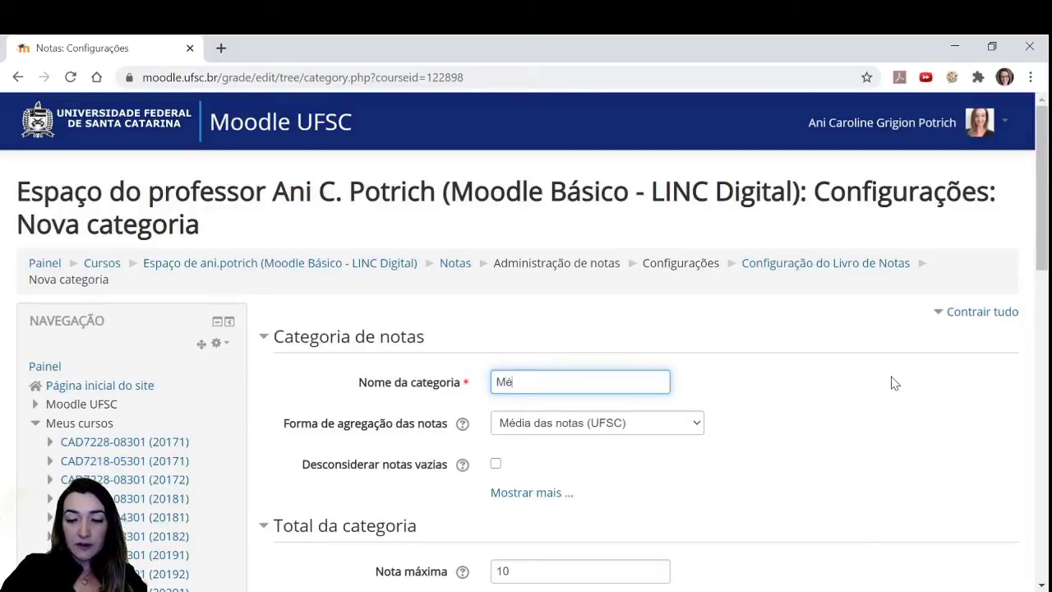
type("dia Final")
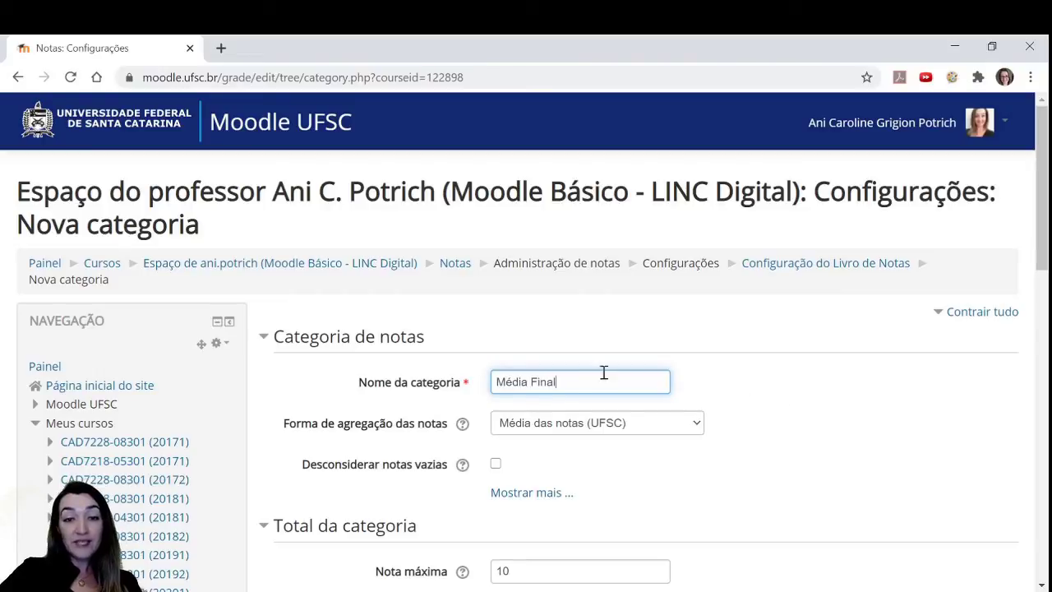
scroll(658, 425, "down", 1)
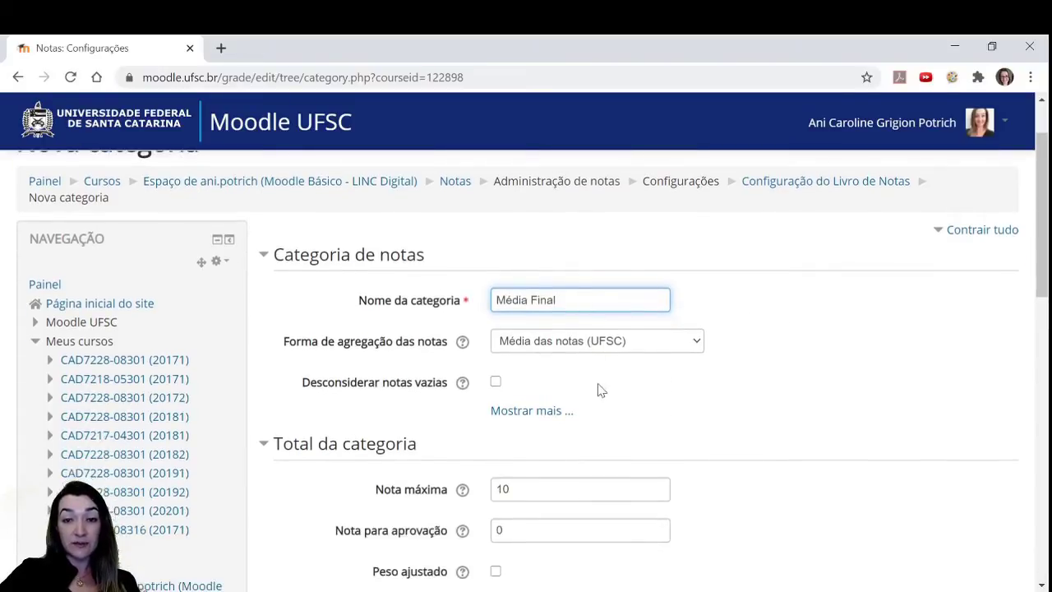
left_click(603, 349)
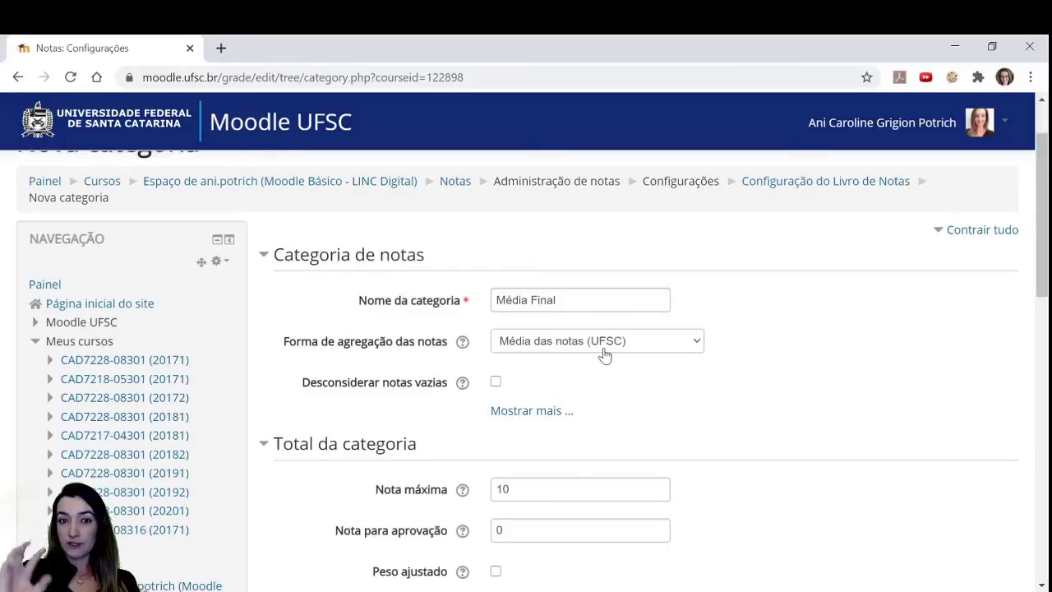
left_click(596, 452)
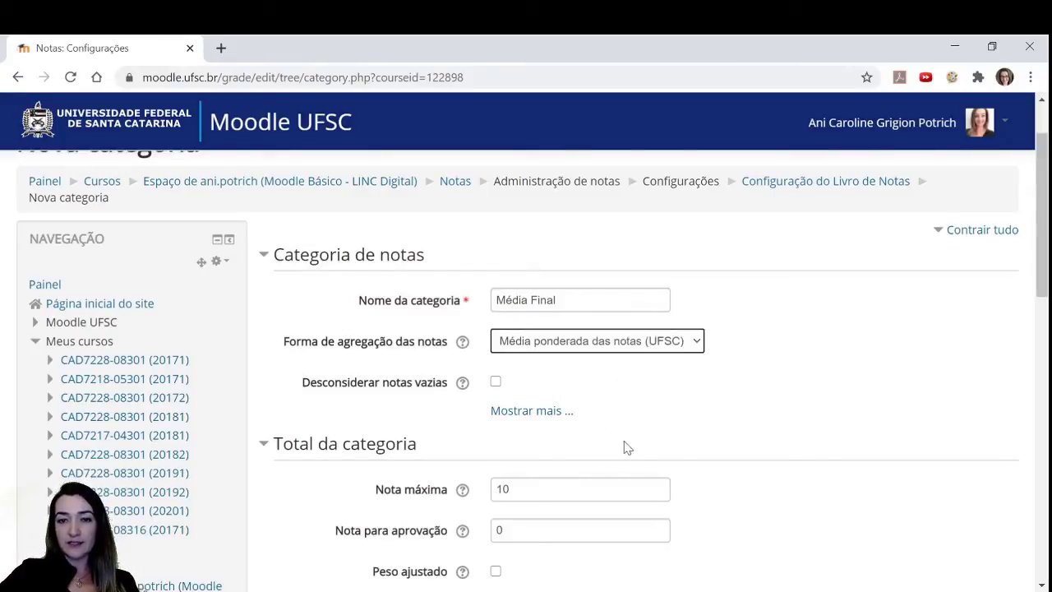
scroll(760, 410, "down", 3)
left_click(576, 540)
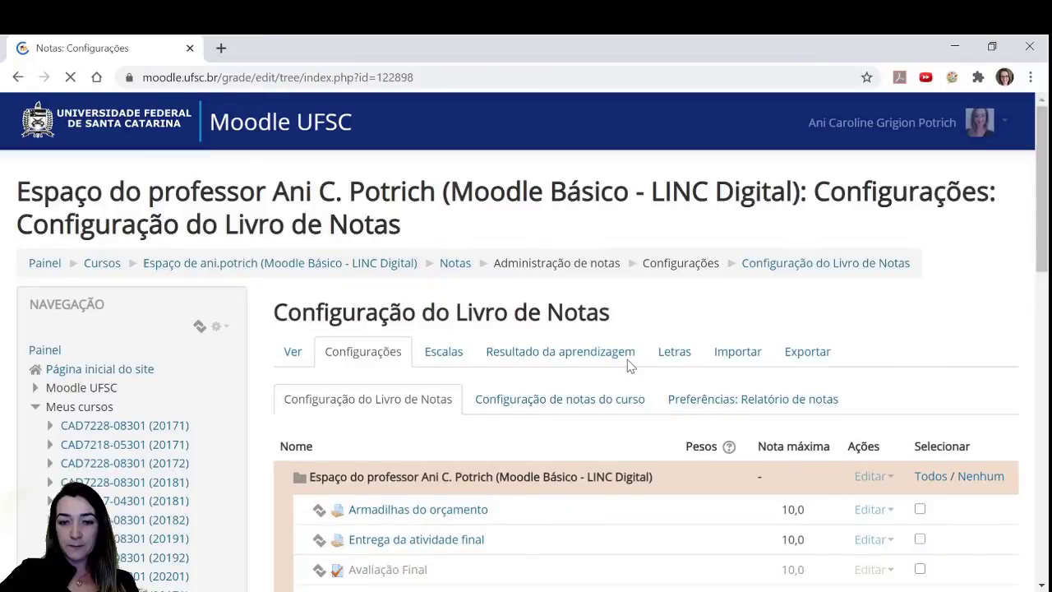
- Move Armadilhas do orçamento, Entrega da atividade final, Avaliação Final and Participação Fórum into the Média Final category
scroll(608, 386, "down", 2)
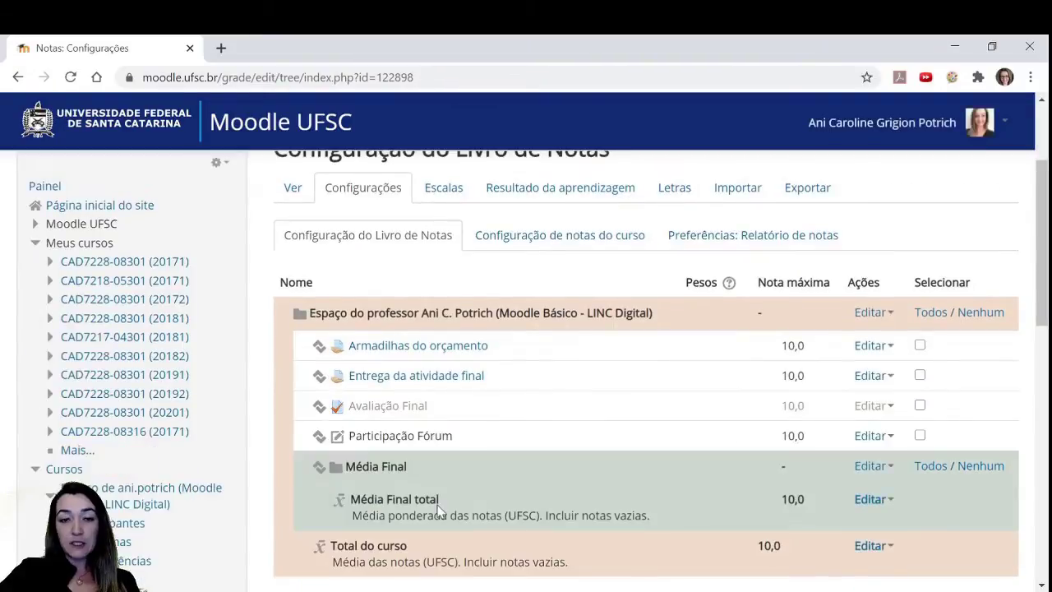
scroll(437, 509, "down", 1)
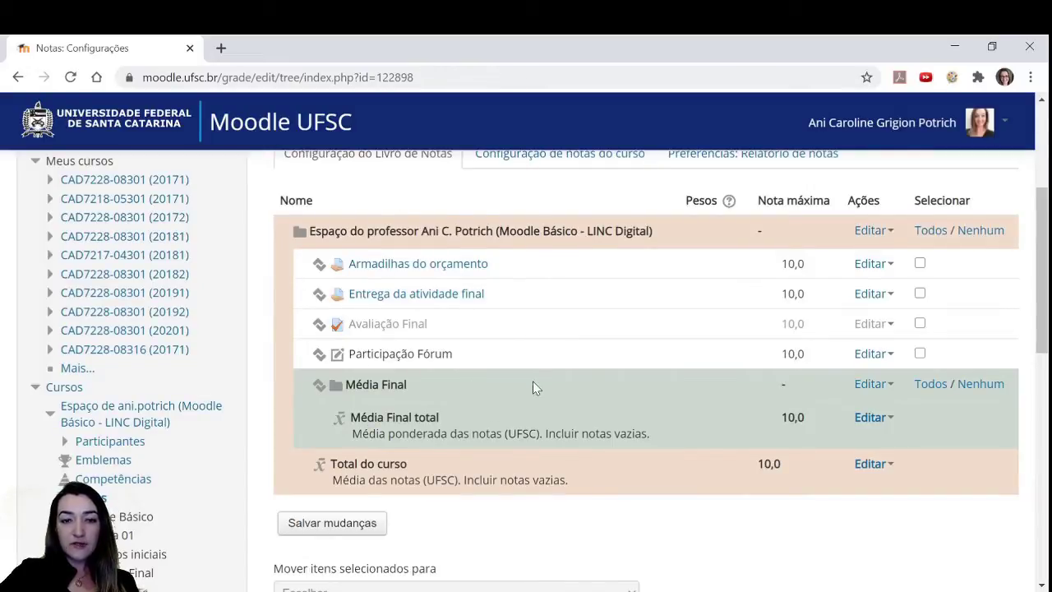
scroll(536, 386, "down", 1)
scroll(536, 386, "down", 1)
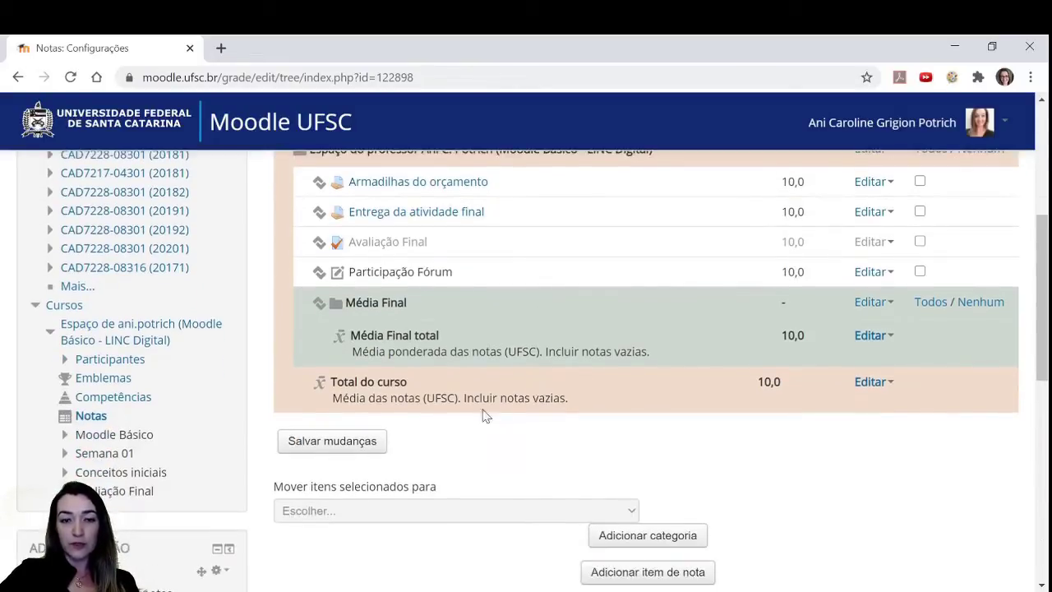
scroll(448, 399, "up", 2)
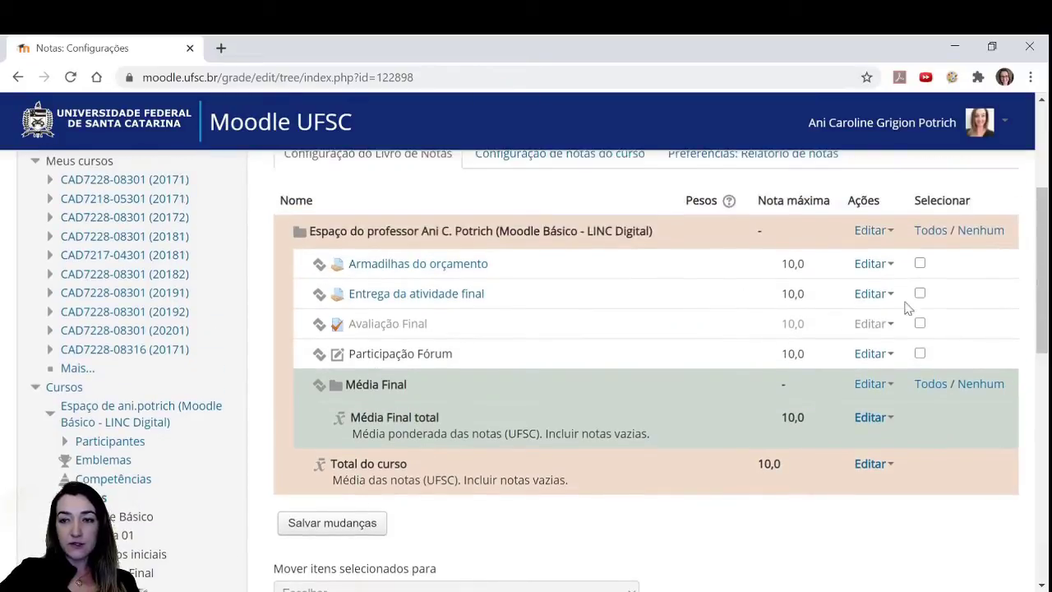
left_click(920, 265)
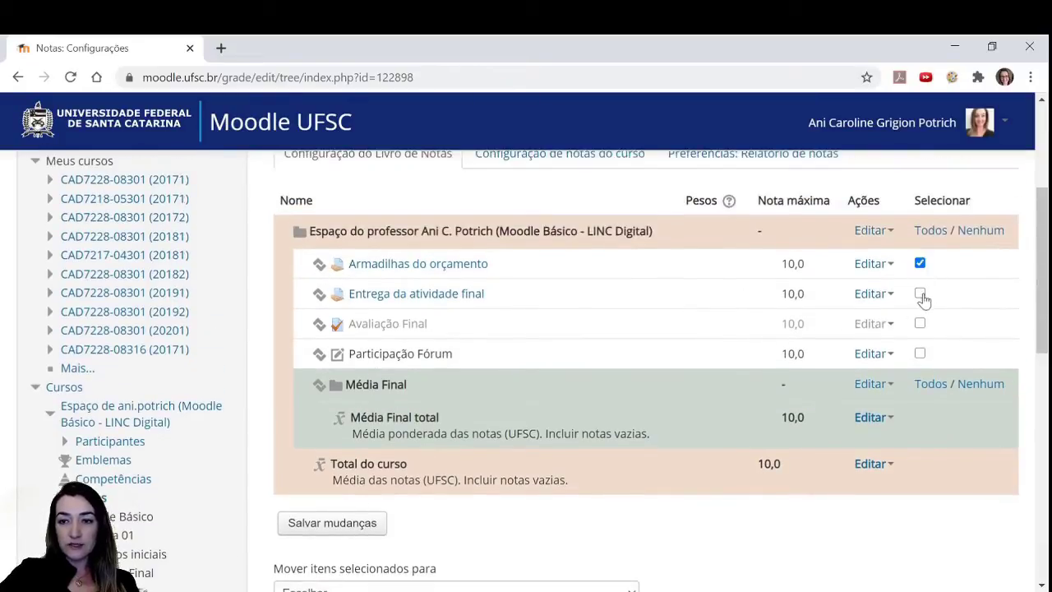
left_click(920, 294)
left_click(919, 325)
left_click(920, 353)
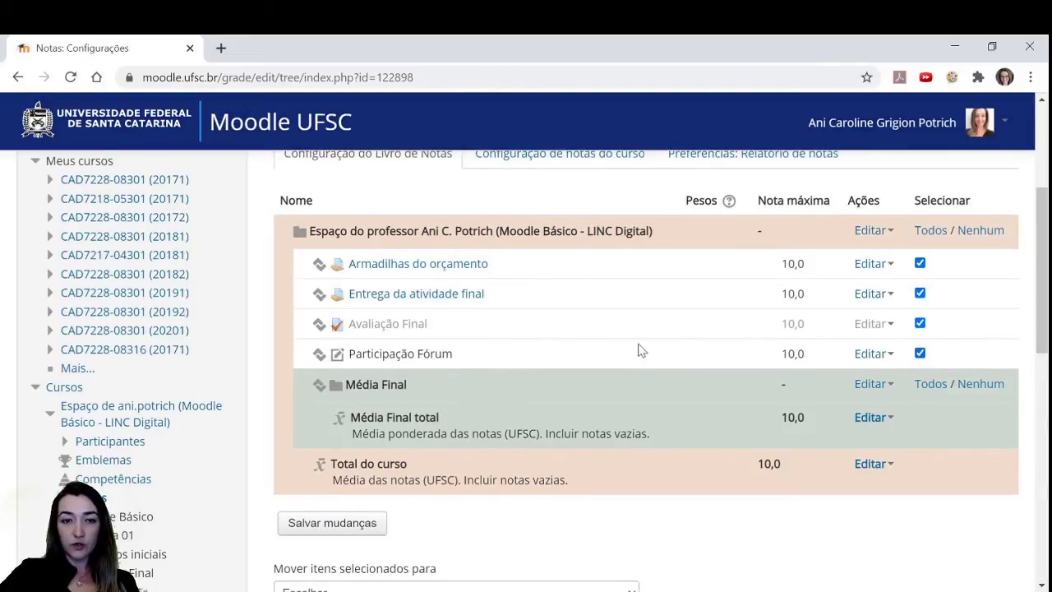
scroll(639, 350, "down", 2)
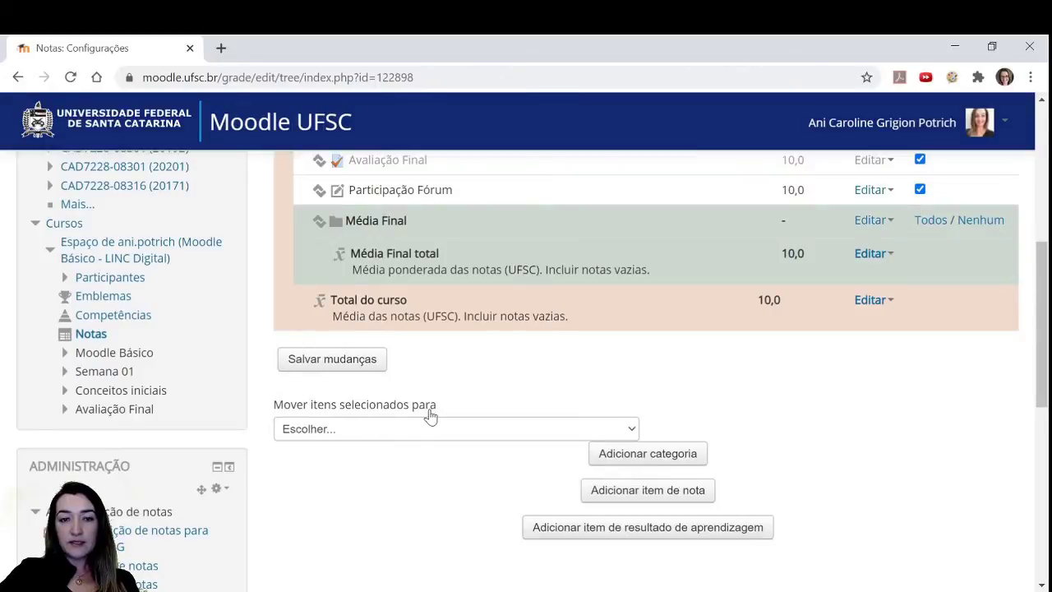
left_click(369, 436)
left_click(344, 506)
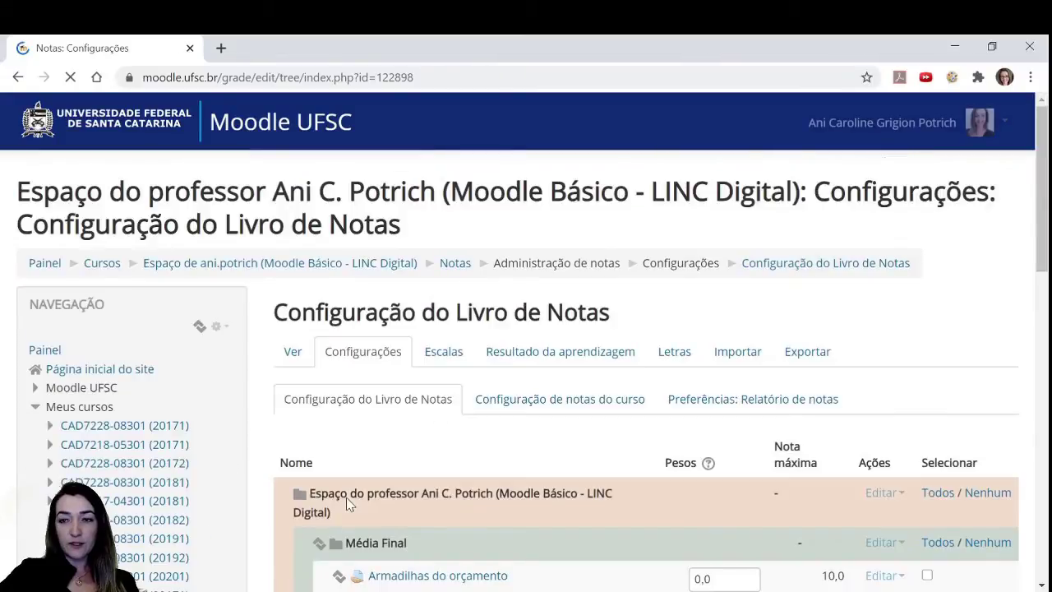
- Reorder the Média Final category so Participação Fórum sits between Armadilhas do orçamento and Entrega da atividade final
scroll(346, 502, "down", 3)
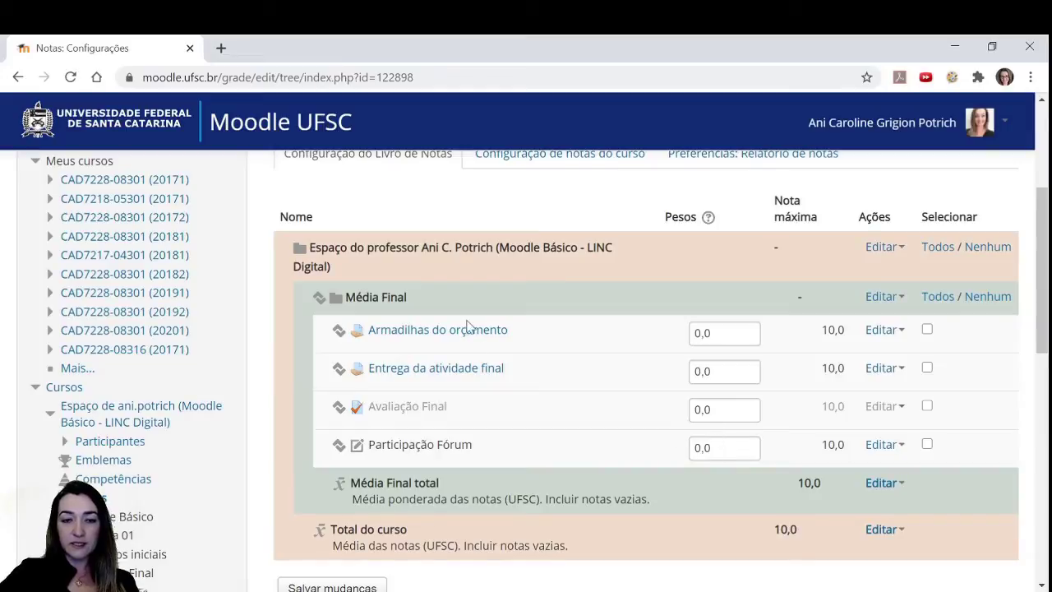
scroll(438, 359, "down", 2)
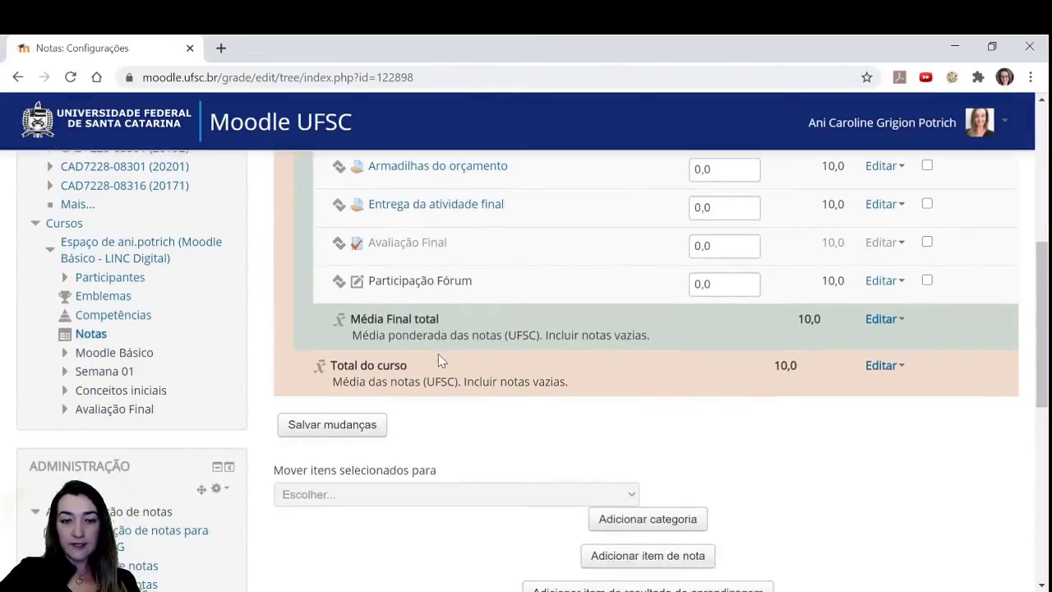
scroll(438, 359, "up", 1)
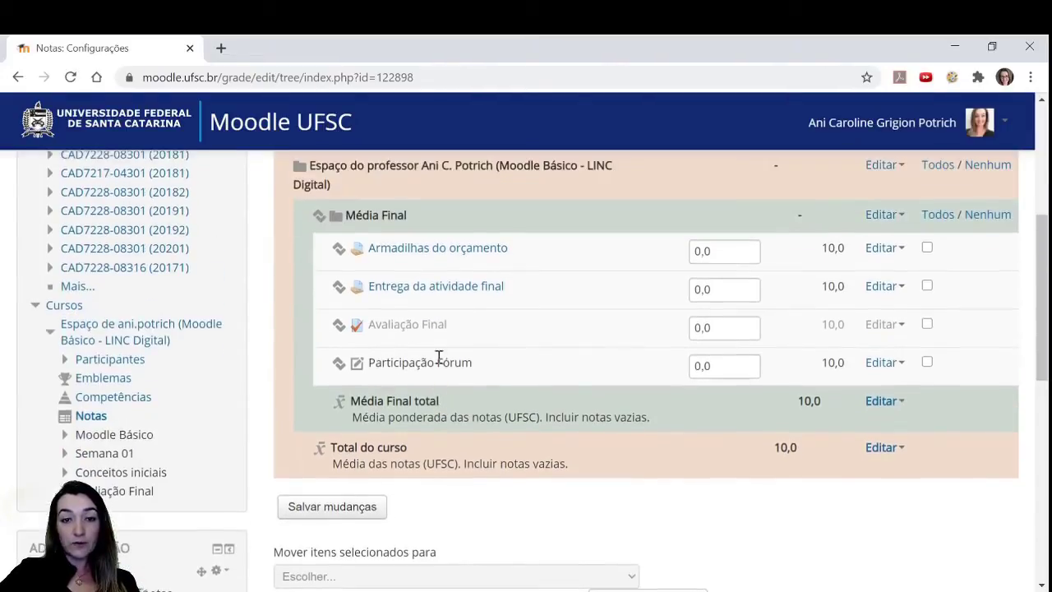
left_click(339, 366)
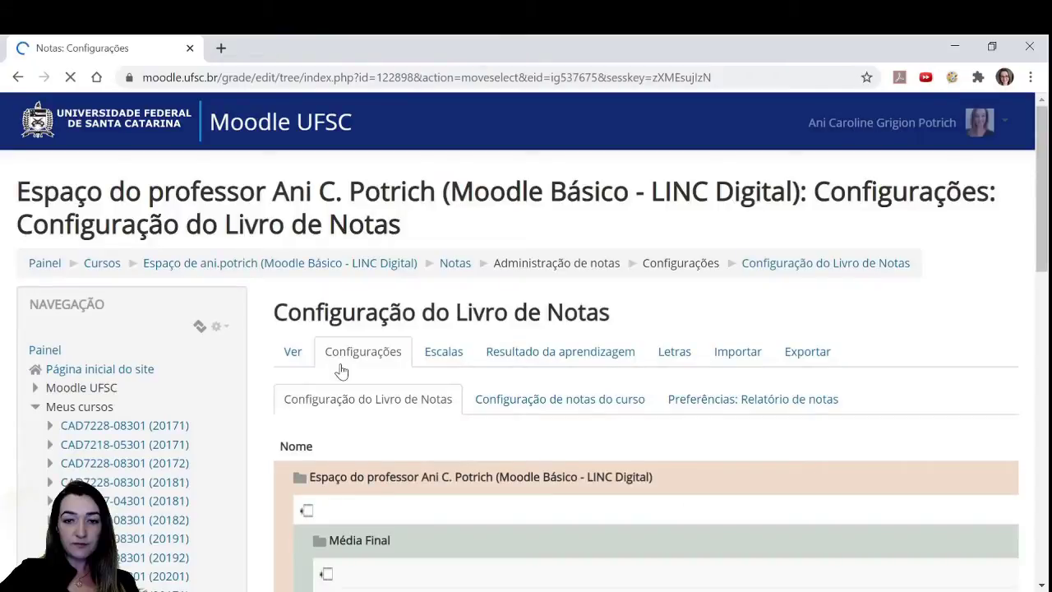
scroll(341, 372, "down", 2)
scroll(400, 366, "down", 2)
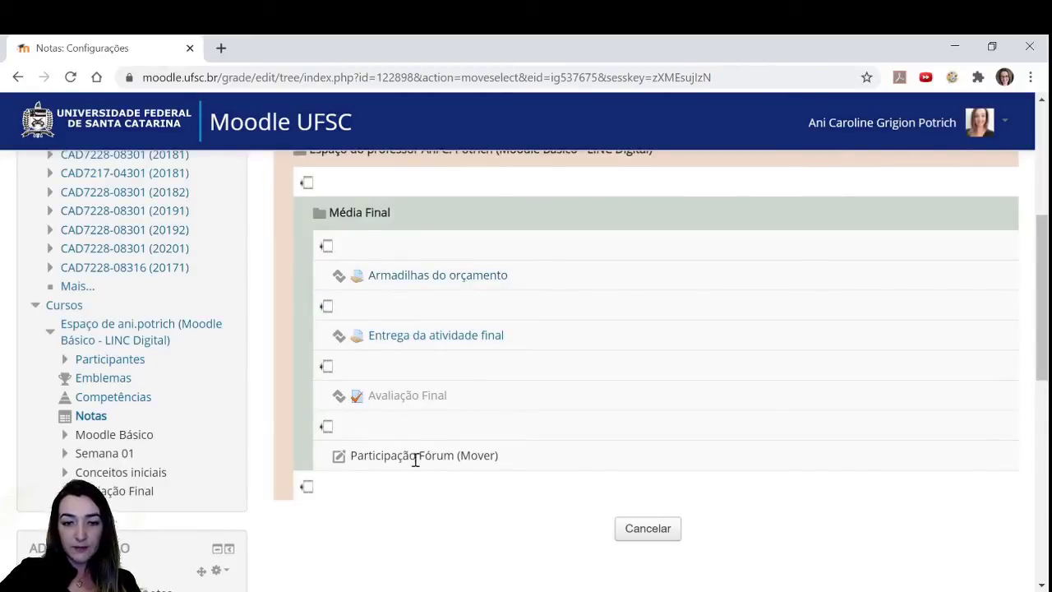
left_click(327, 307)
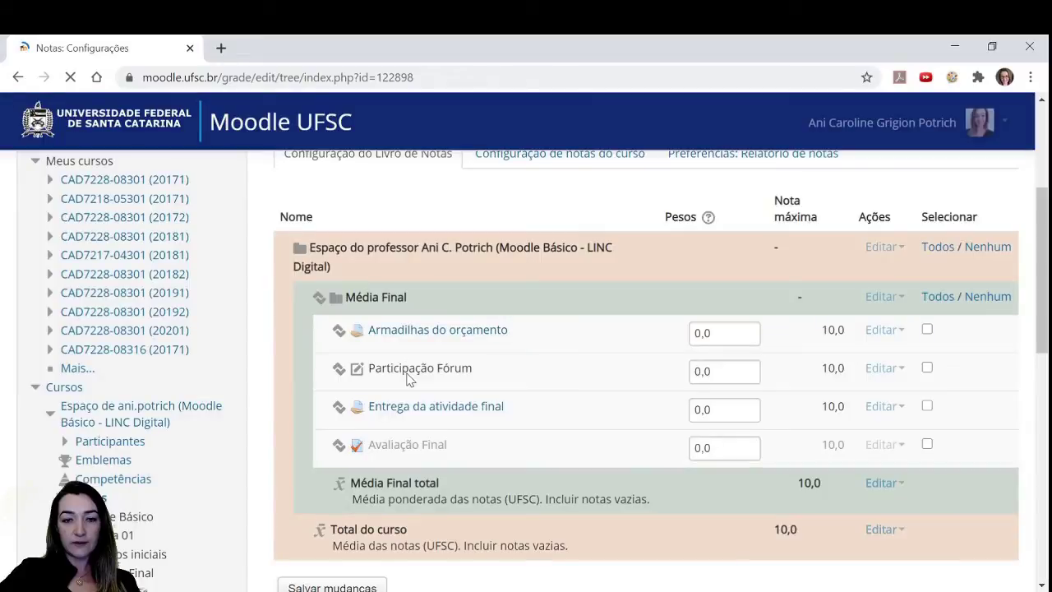
- Examine the weight fields of the four items in Média Final and the aggregation of the category and course totals
scroll(458, 452, "down", 2)
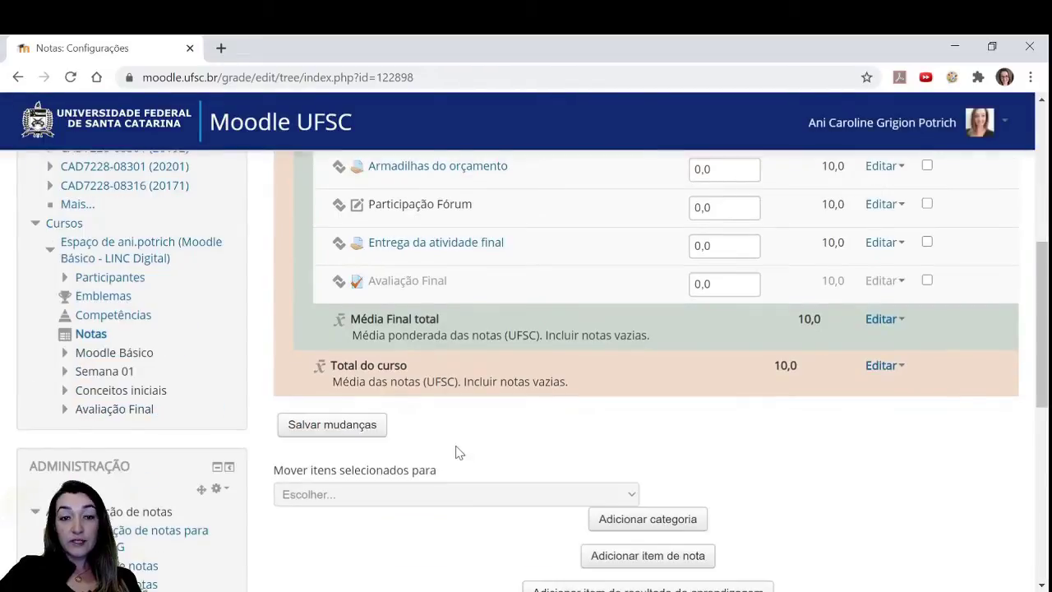
scroll(398, 209, "up", 1)
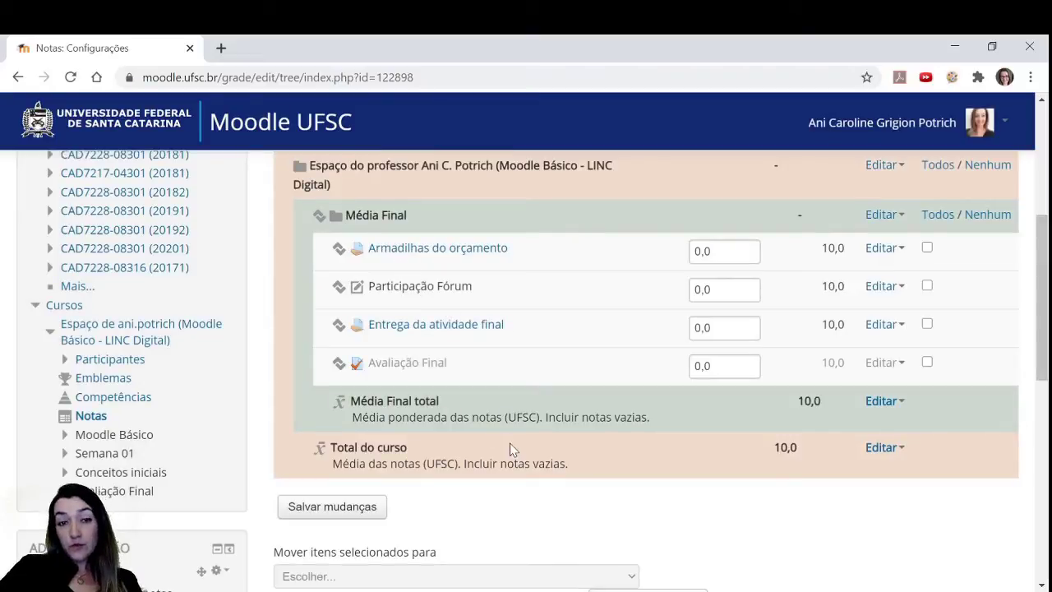
scroll(510, 462, "down", 1)
scroll(509, 463, "up", 1)
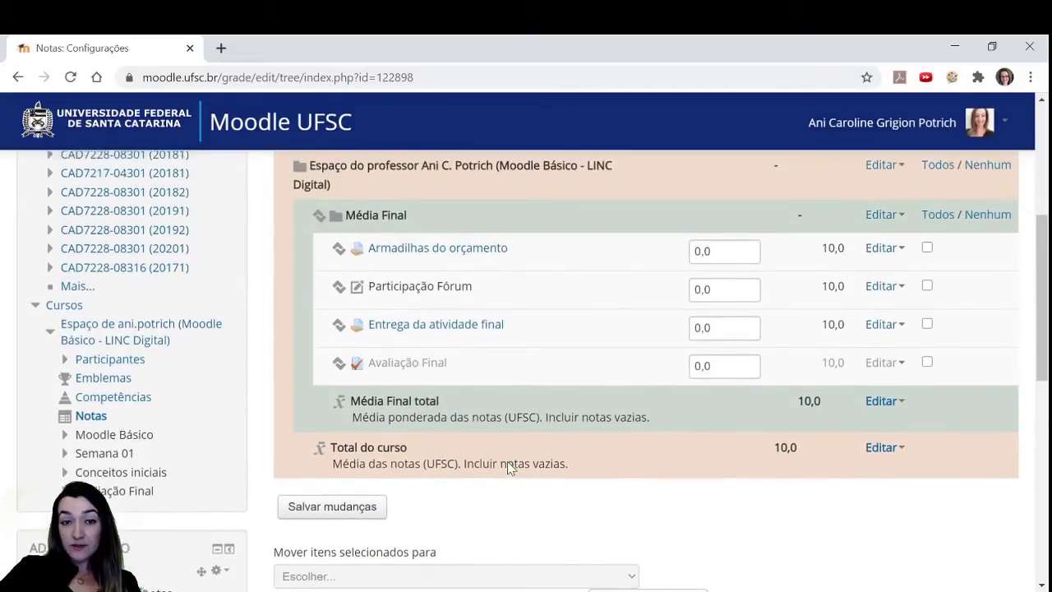
left_click(716, 253)
left_click(717, 289)
left_click(723, 329)
left_click(741, 369)
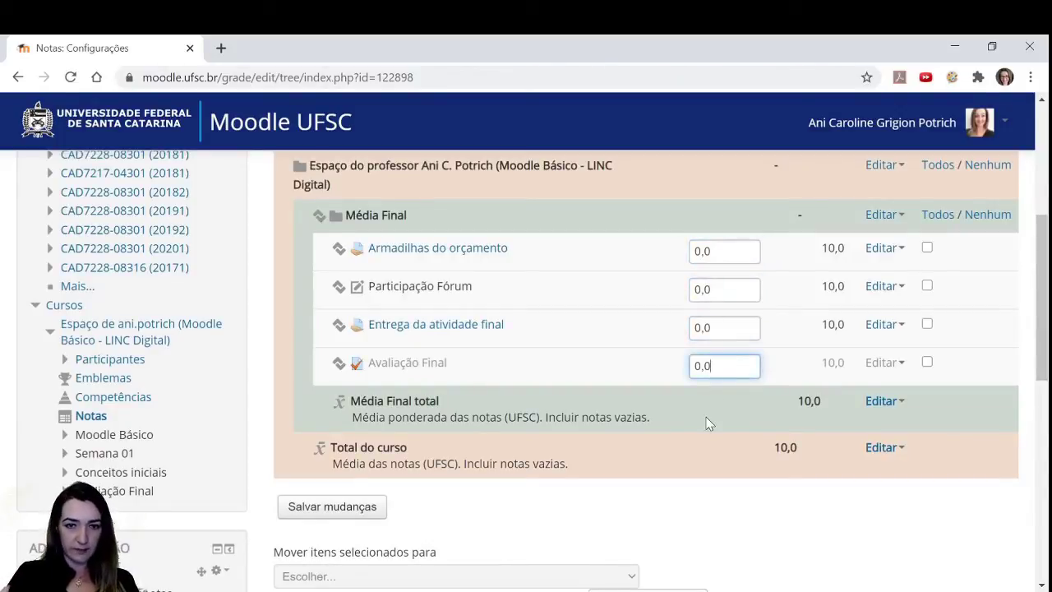
- Add a grade category named Trabalhos that aggregates by Média das notas (UFSC), and save it
scroll(705, 418, "down", 1)
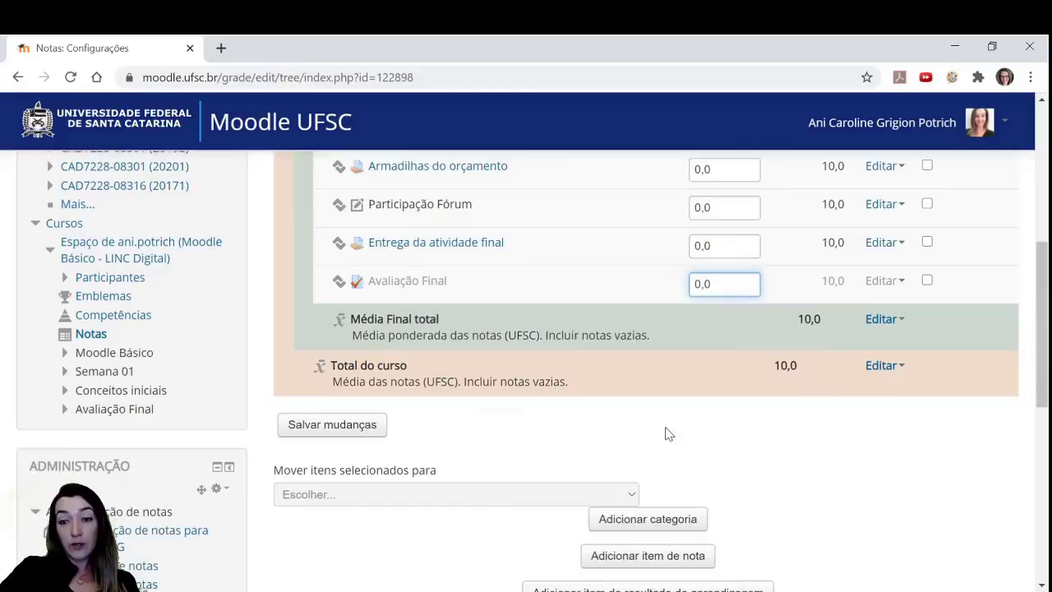
left_click(673, 525)
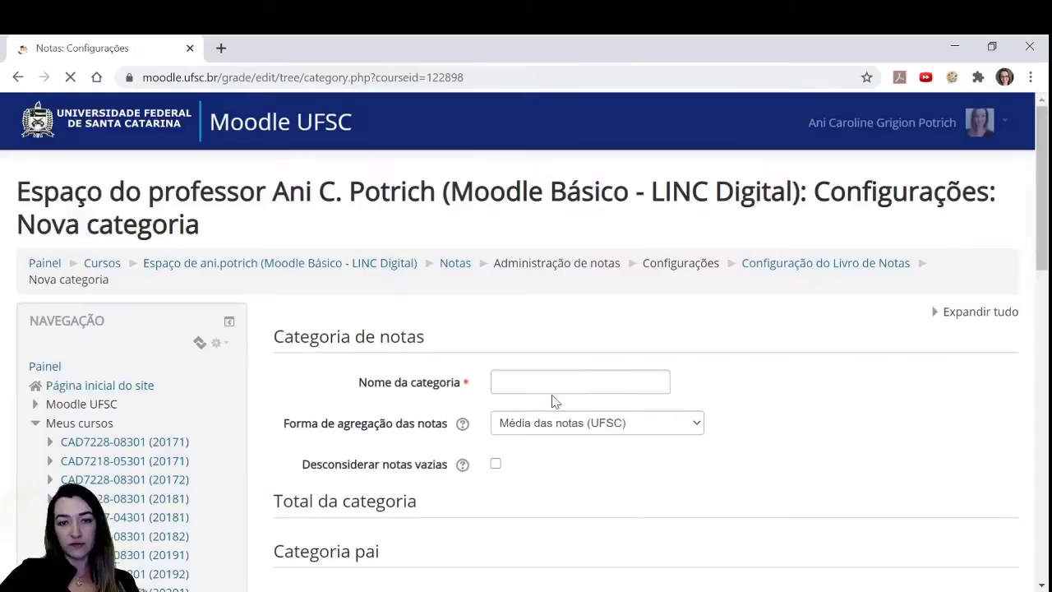
left_click(564, 378)
type("Trab")
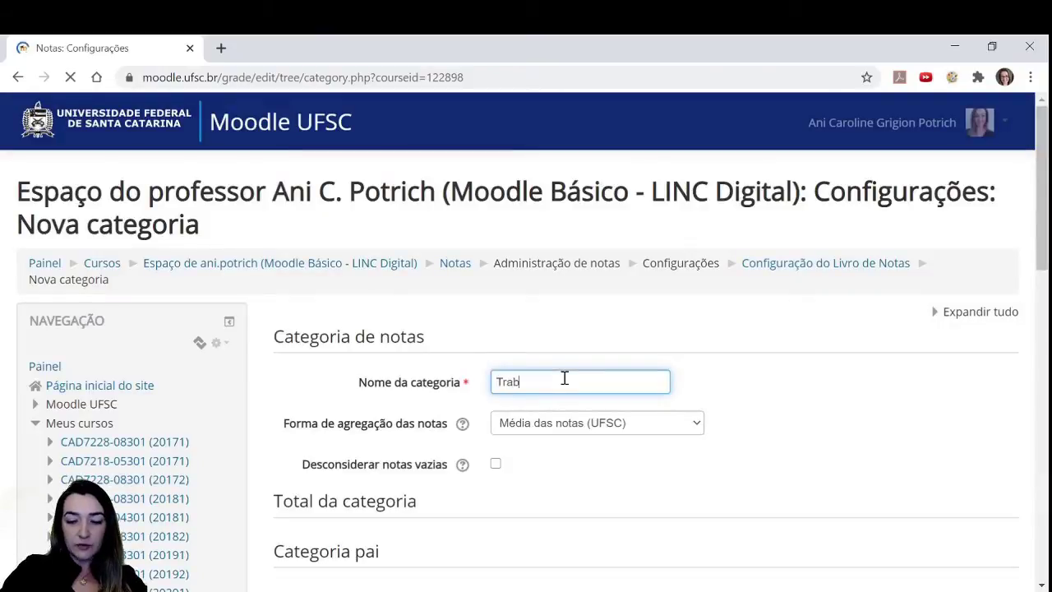
type("alhos")
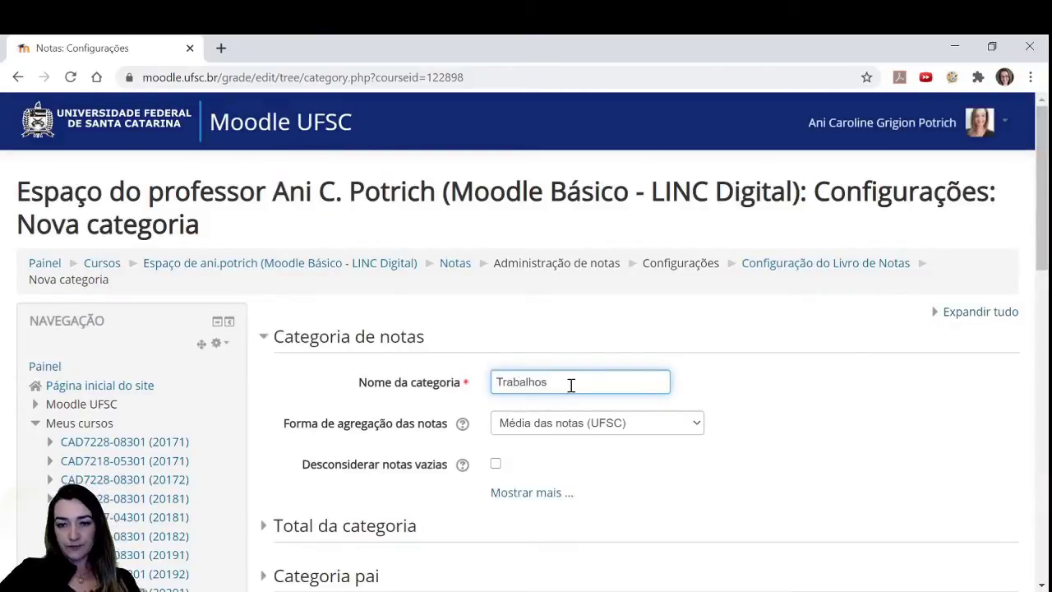
scroll(594, 386, "down", 1)
left_click(621, 346)
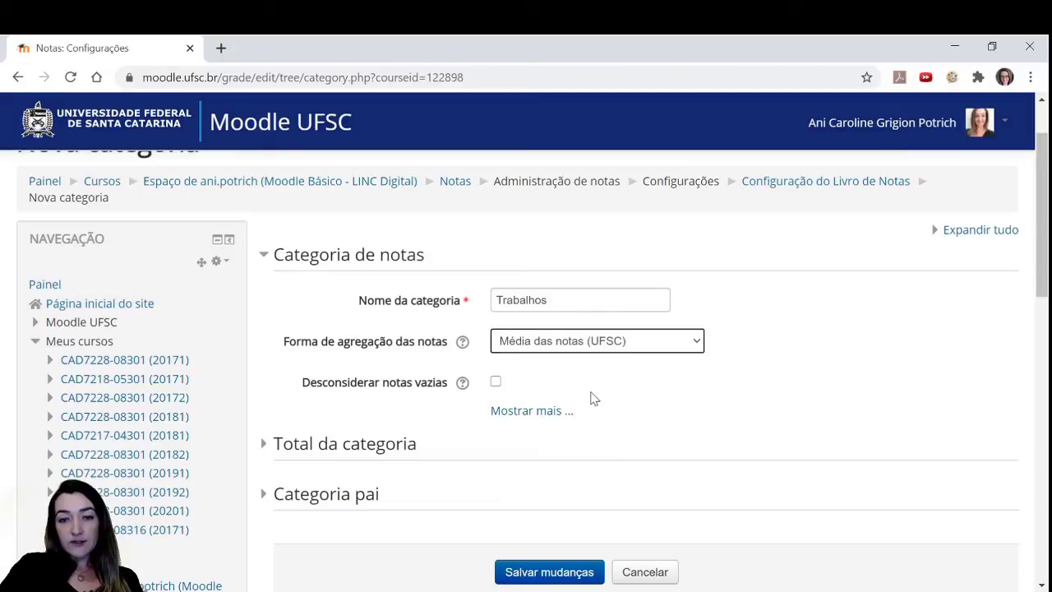
scroll(617, 467, "down", 2)
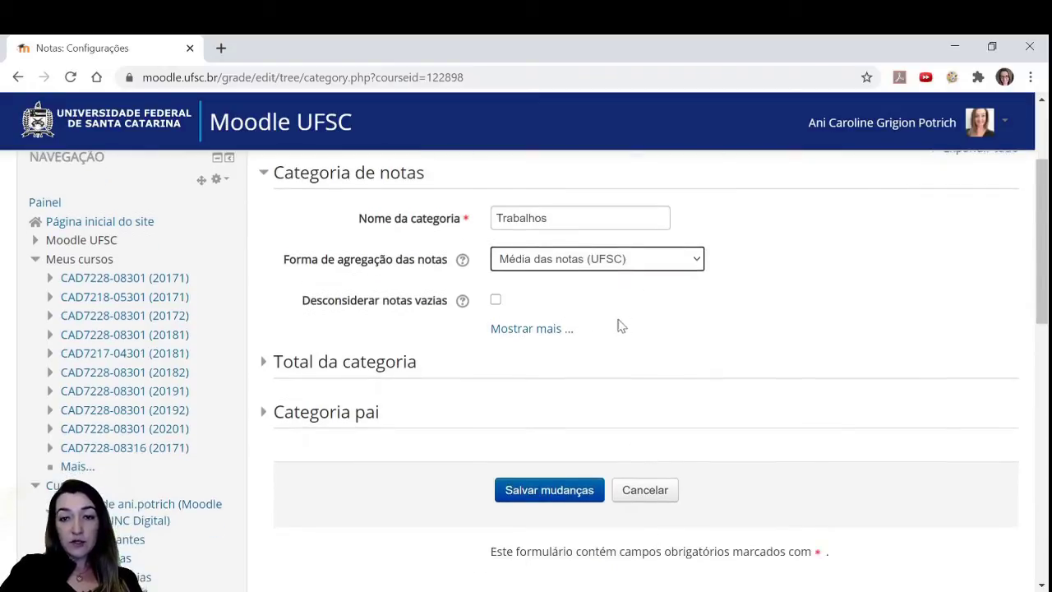
left_click(535, 493)
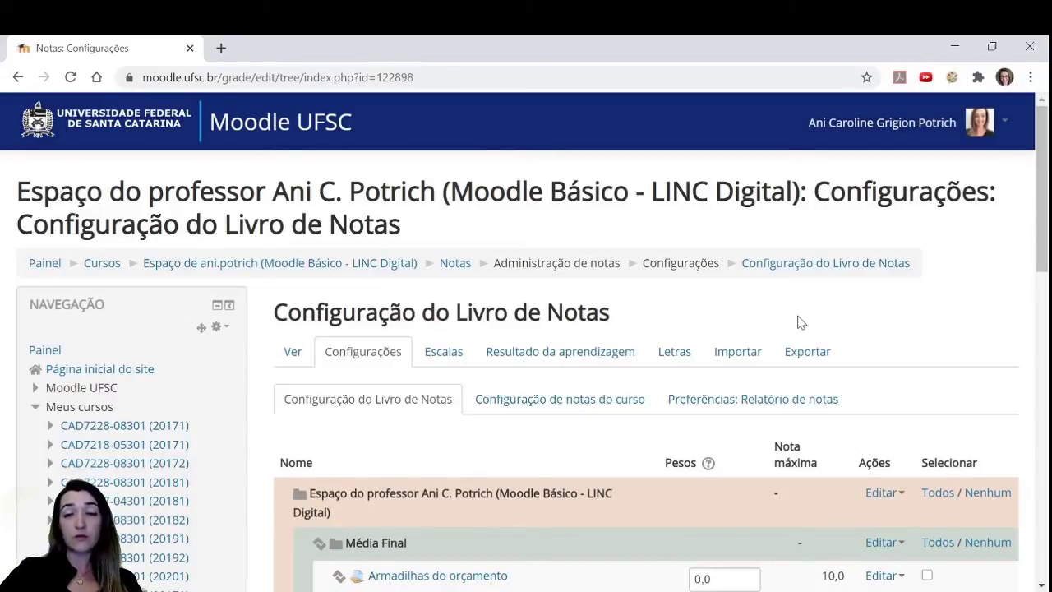
- Move Armadilhas do orçamento and Participação Fórum from Média Final into the Trabalhos category
scroll(789, 322, "down", 3)
scroll(777, 323, "down", 3)
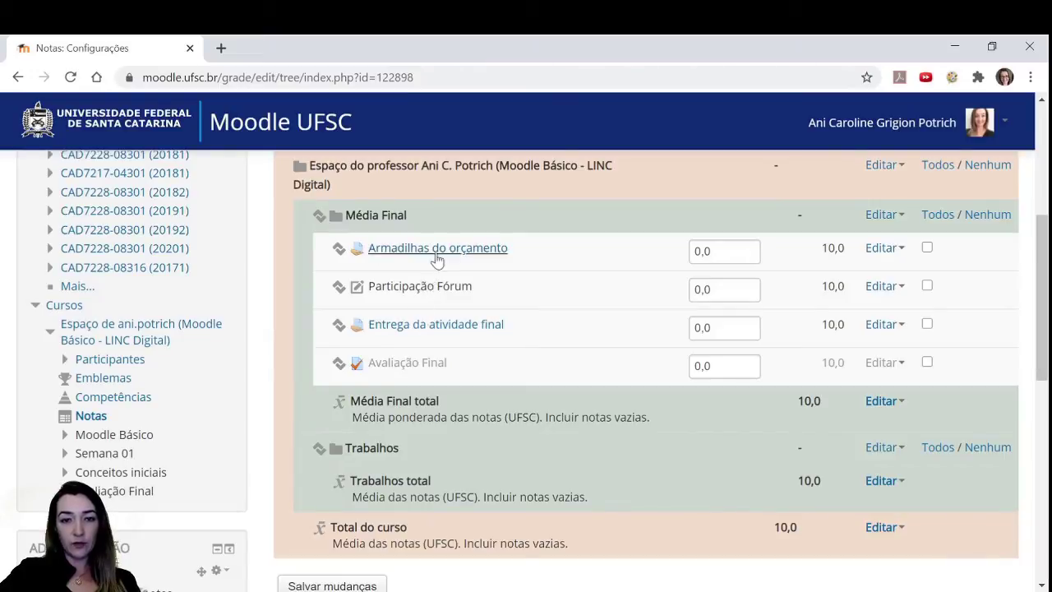
left_click(927, 248)
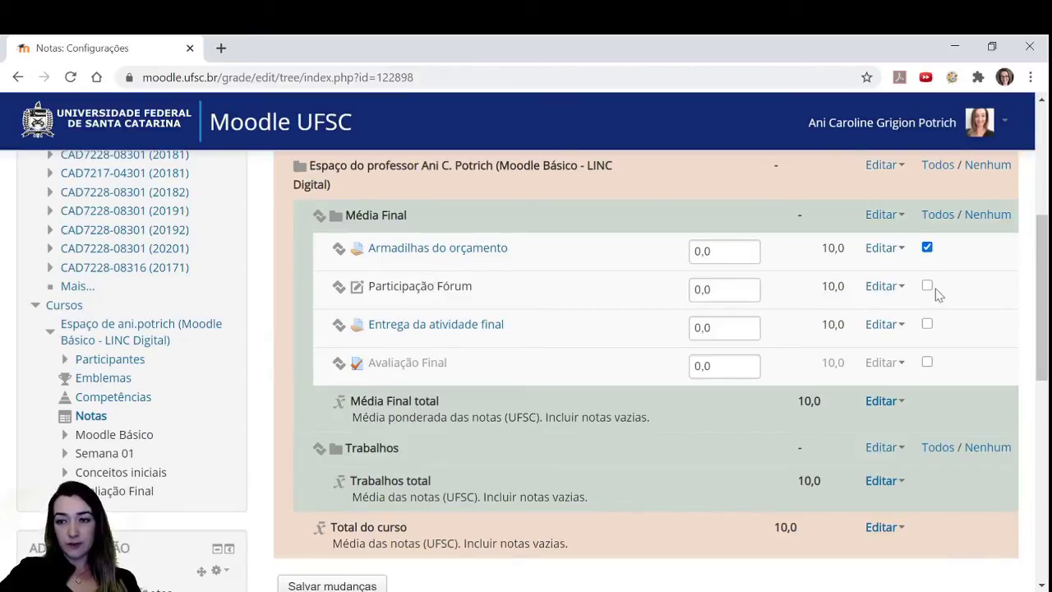
left_click(927, 285)
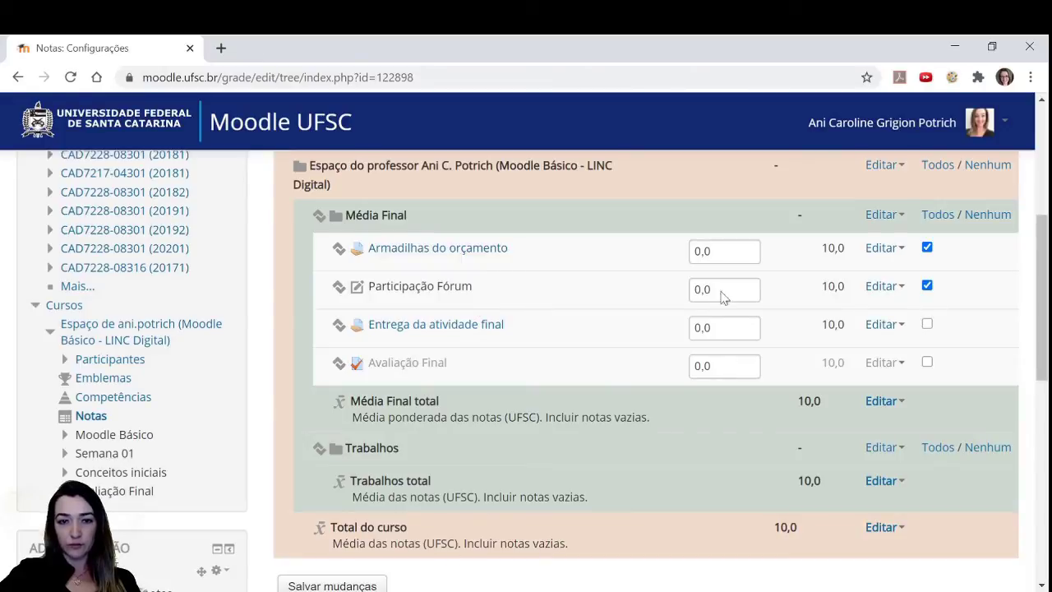
scroll(512, 345, "down", 2)
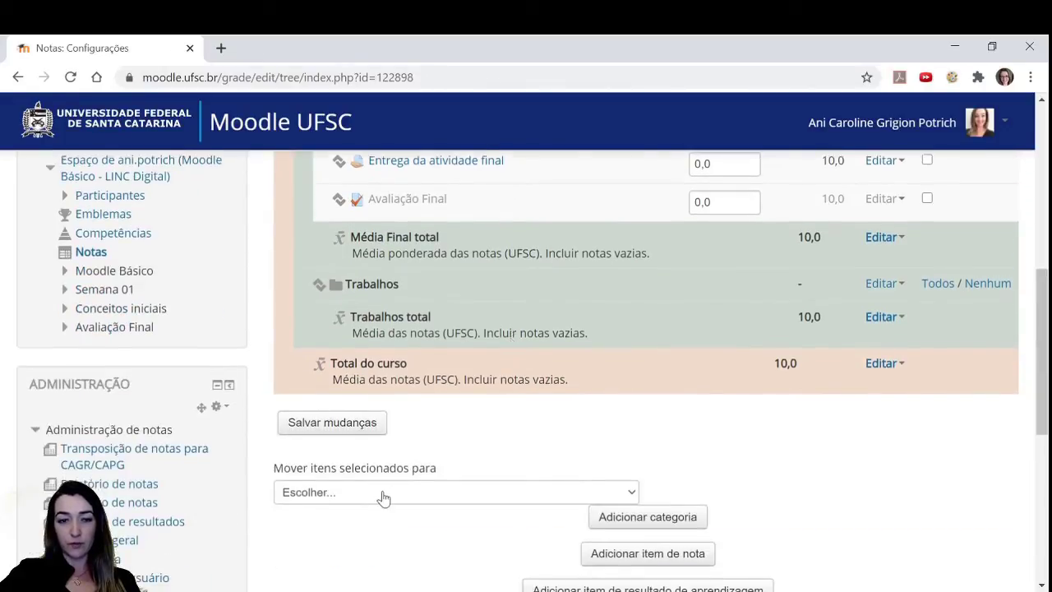
left_click(330, 474)
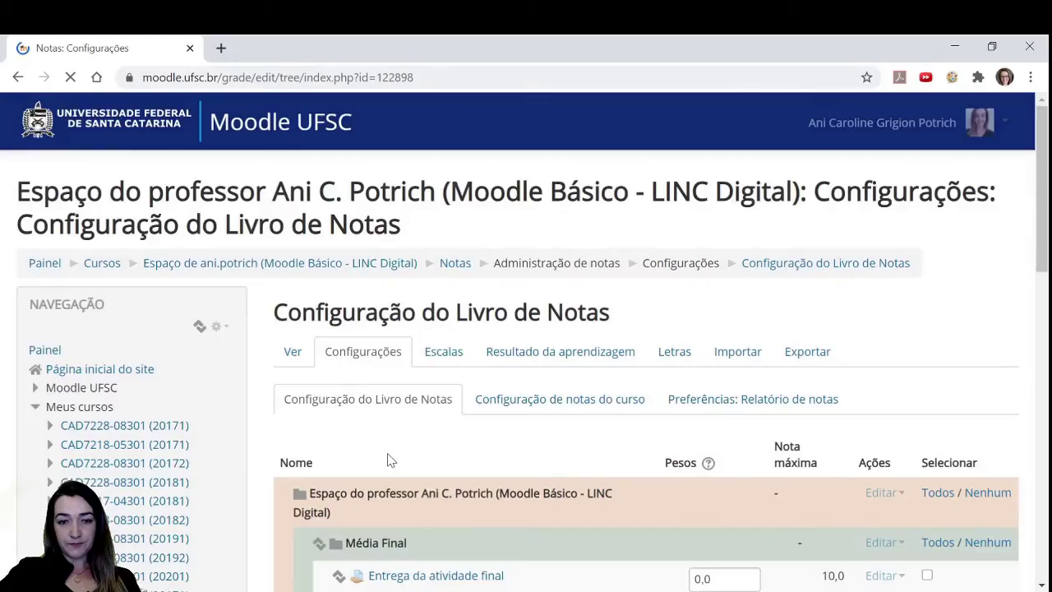
- Nest the Trabalhos category inside Média Final, directly after Avaliação Final
scroll(390, 461, "down", 4)
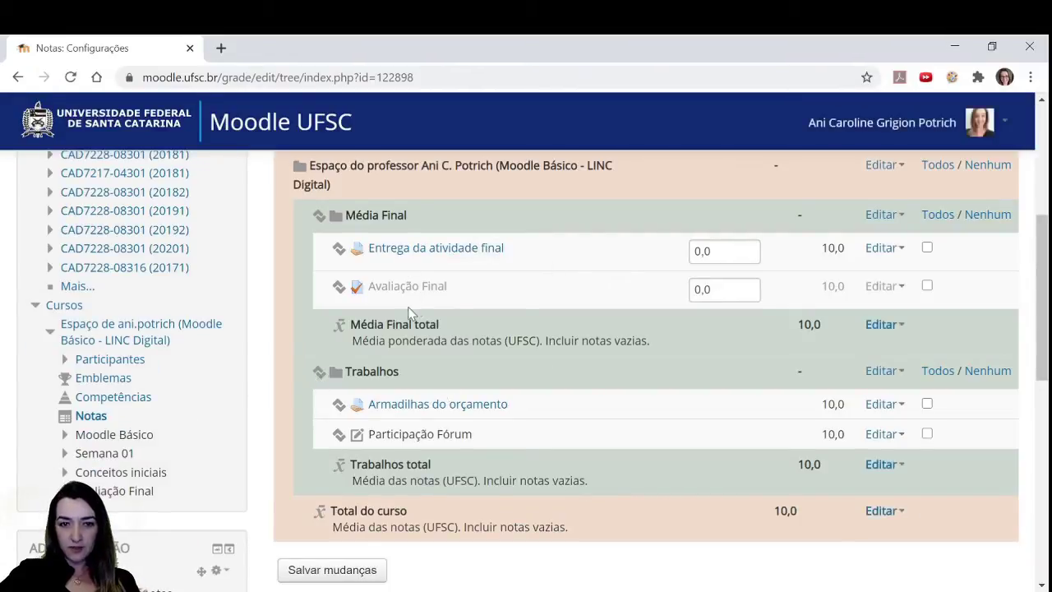
left_click(320, 377)
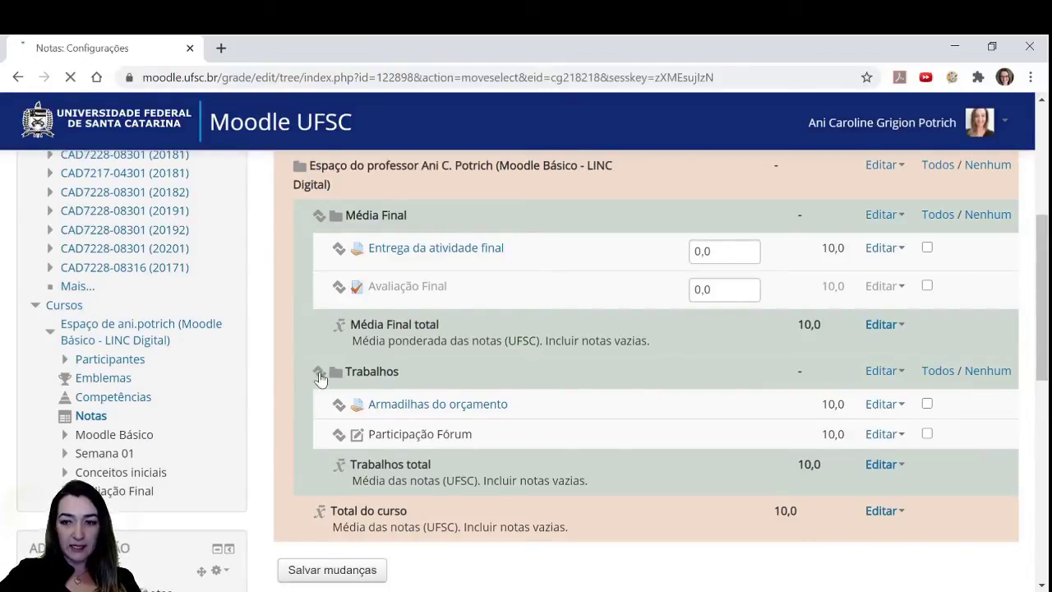
scroll(443, 372, "down", 4)
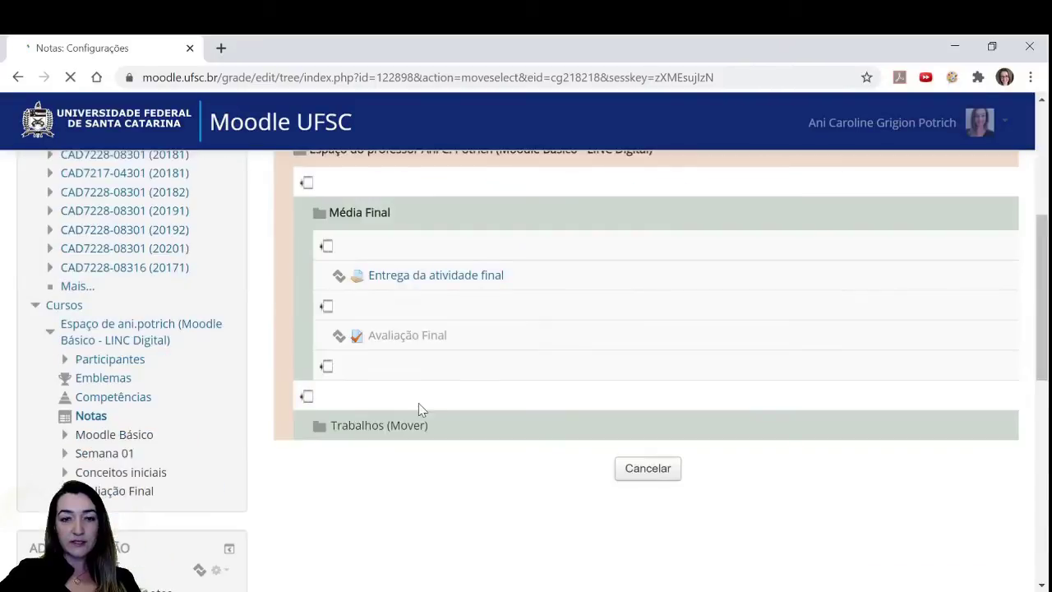
left_click(326, 368)
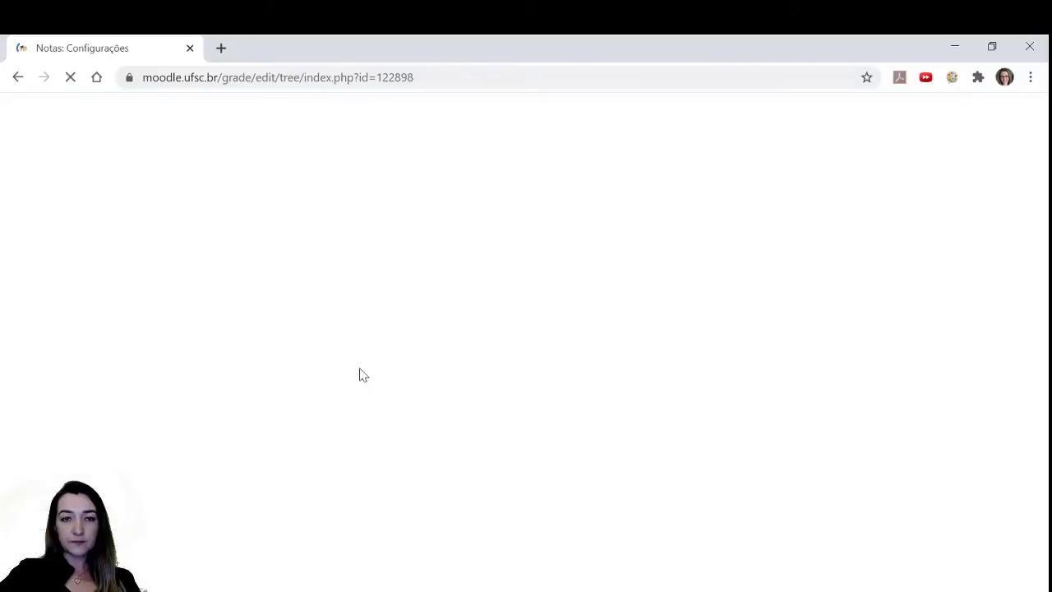
- Change the aggregation of the Trabalhos category to Média ponderada das notas (UFSC) and save it
scroll(433, 367, "down", 4)
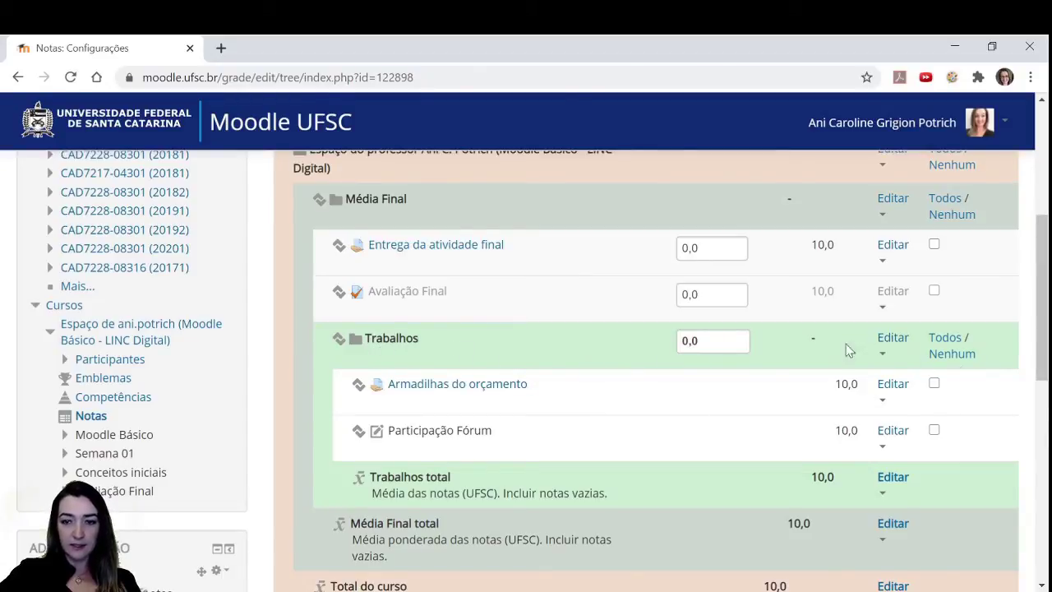
left_click(902, 347)
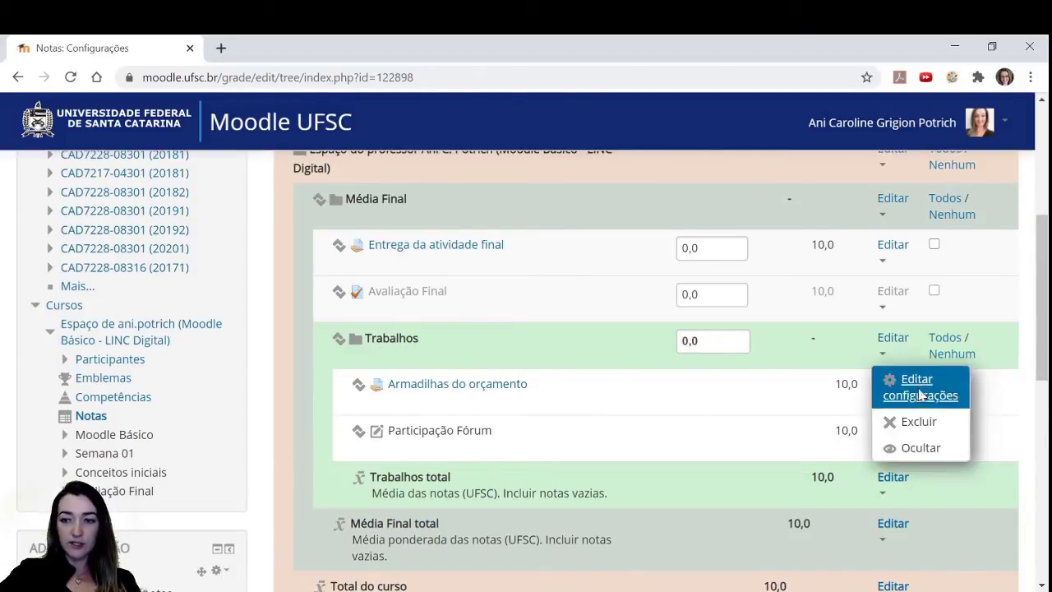
left_click(918, 393)
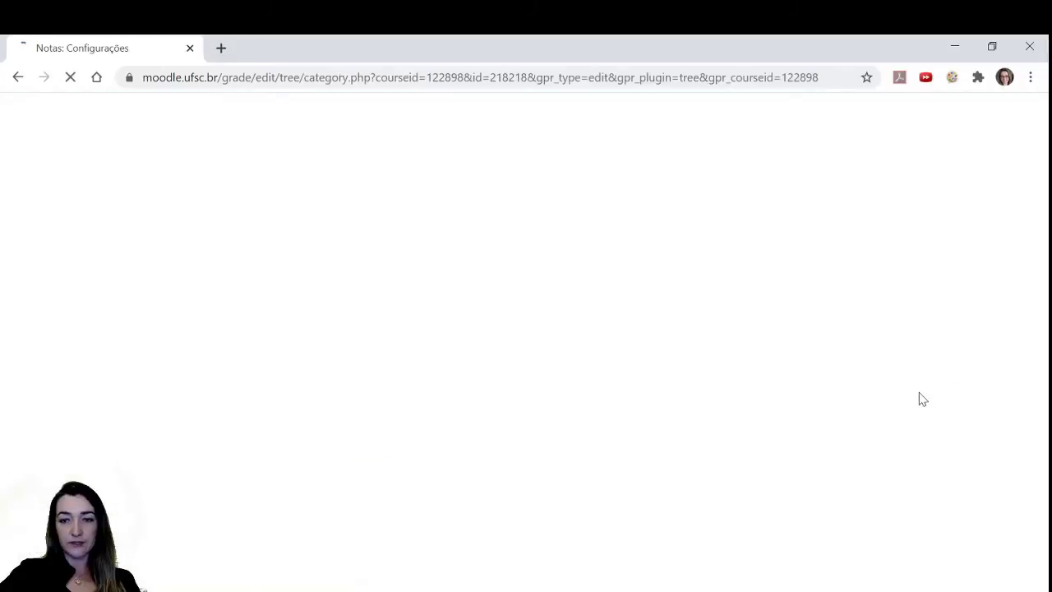
scroll(543, 351, "down", 1)
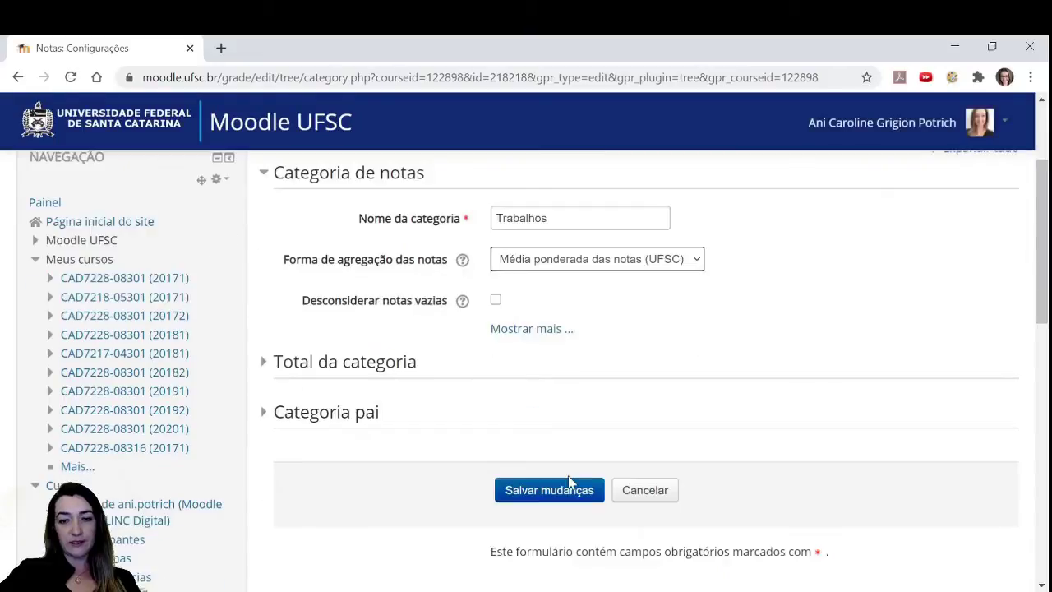
left_click(558, 493)
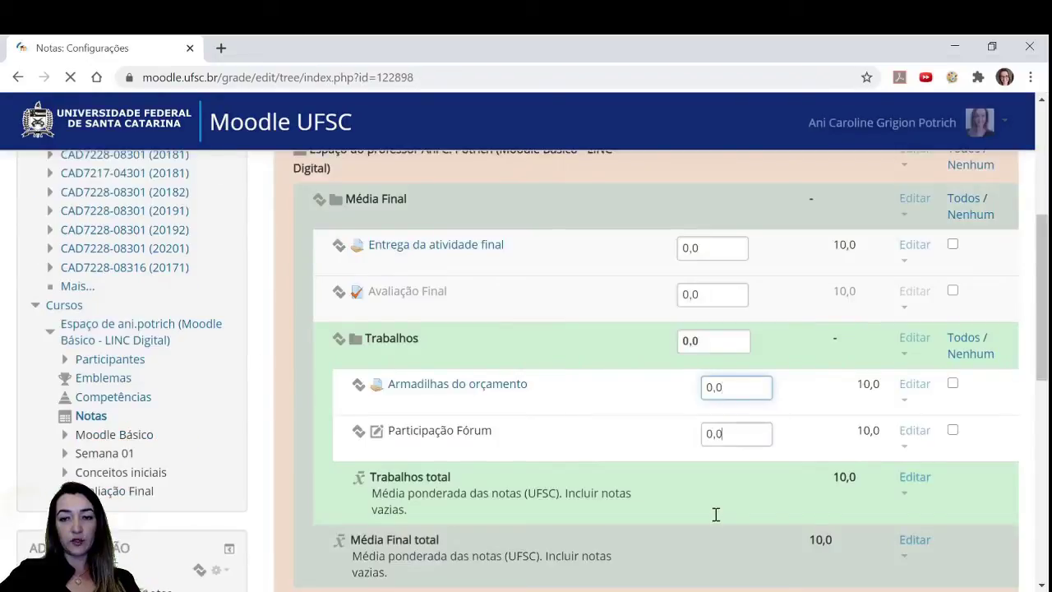
- Return the Trabalhos category's aggregation to Média das notas (UFSC) and save it
left_click(693, 341)
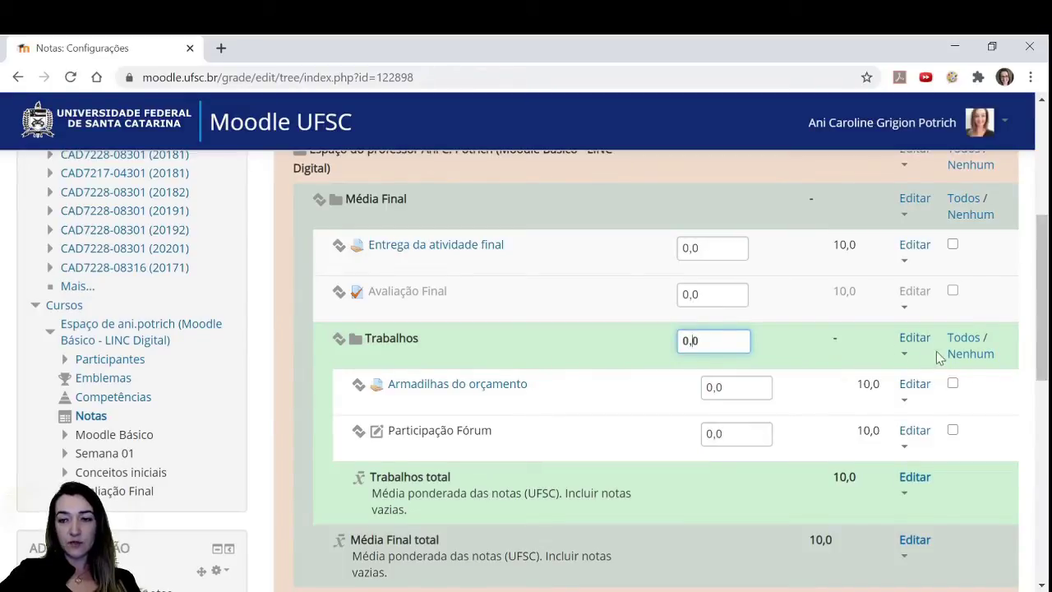
left_click(910, 347)
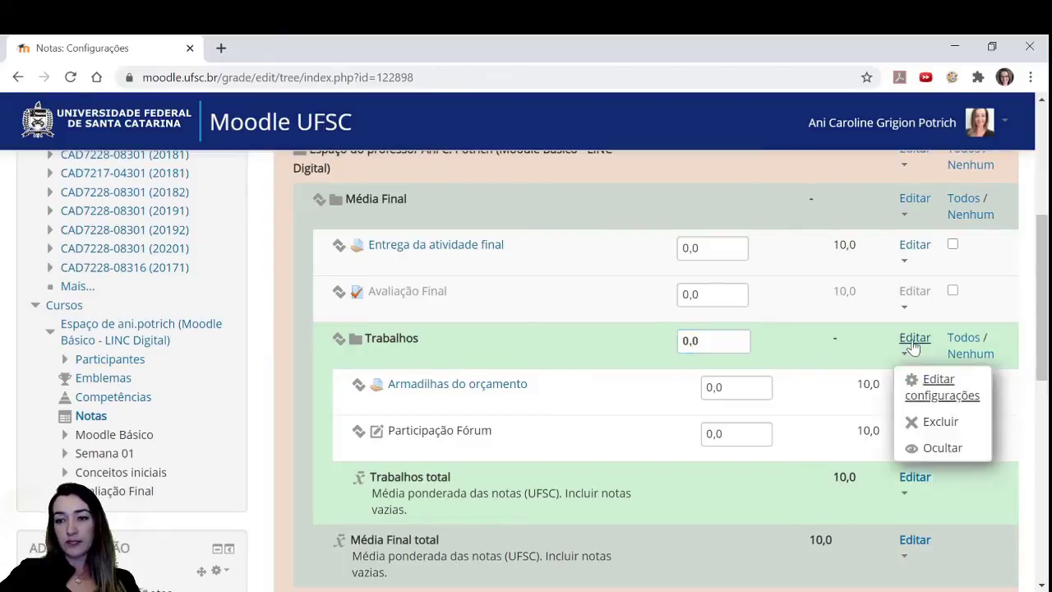
left_click(954, 397)
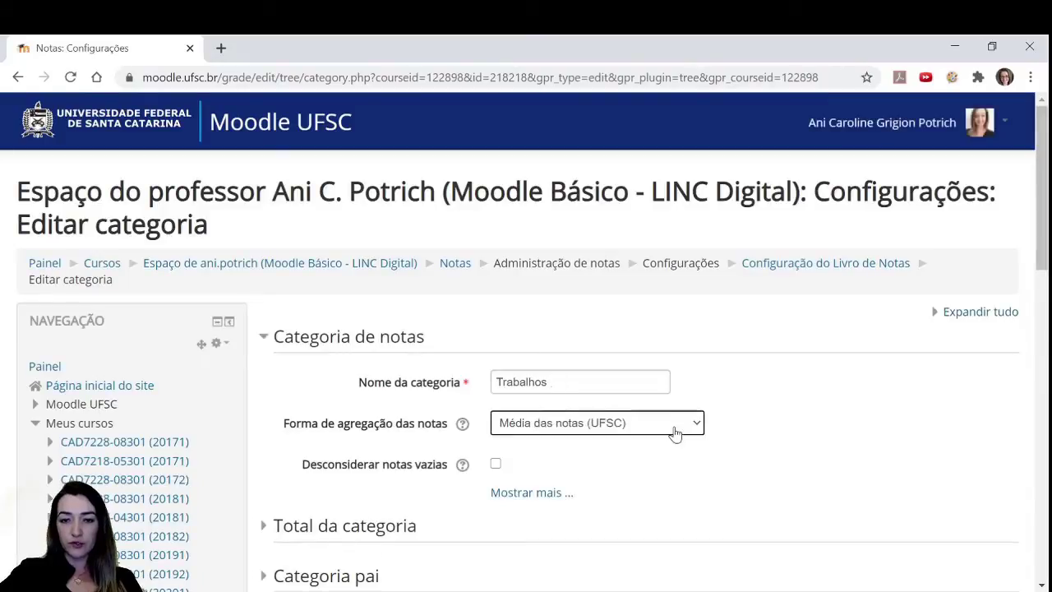
scroll(674, 433, "down", 3)
left_click(555, 409)
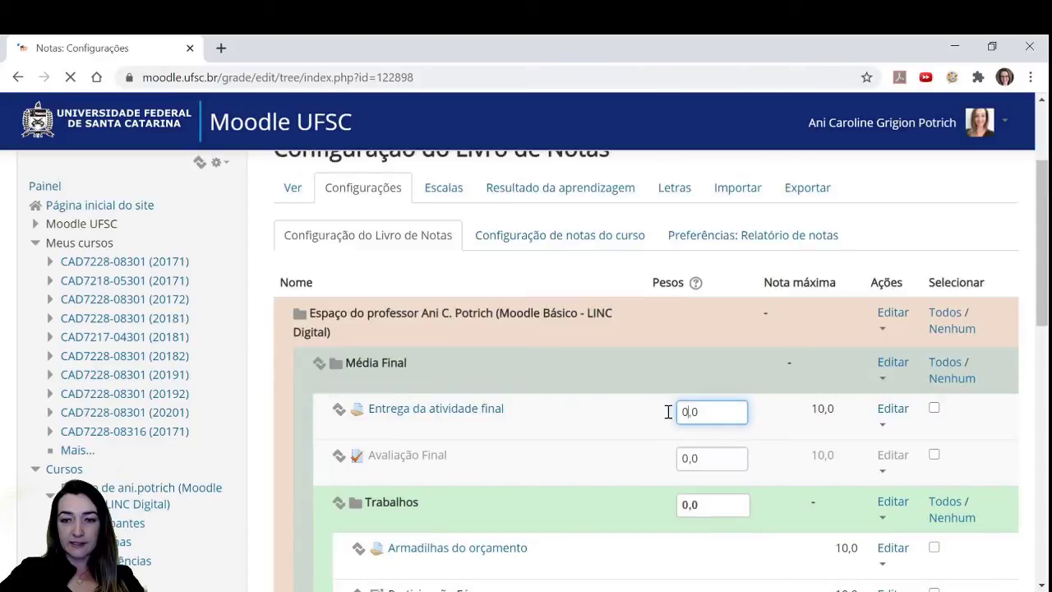
- Set the weights in Média Final to 3,0 for Entrega da atividade final, 6,0 for Avaliação Final and 1,0 for Trabalhos, and save them
key("BackSpace")
type("3")
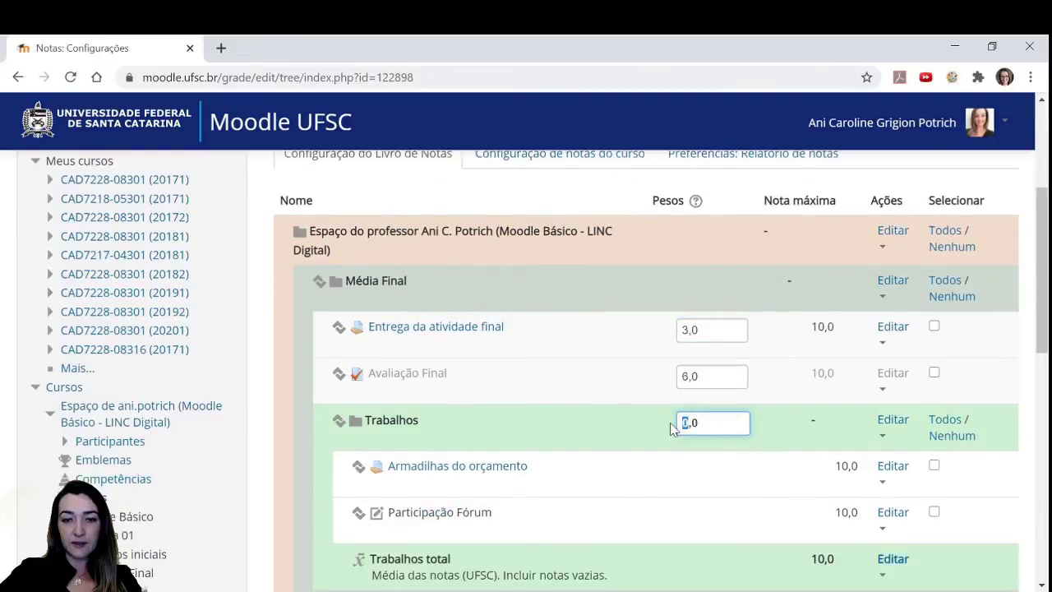
type("1")
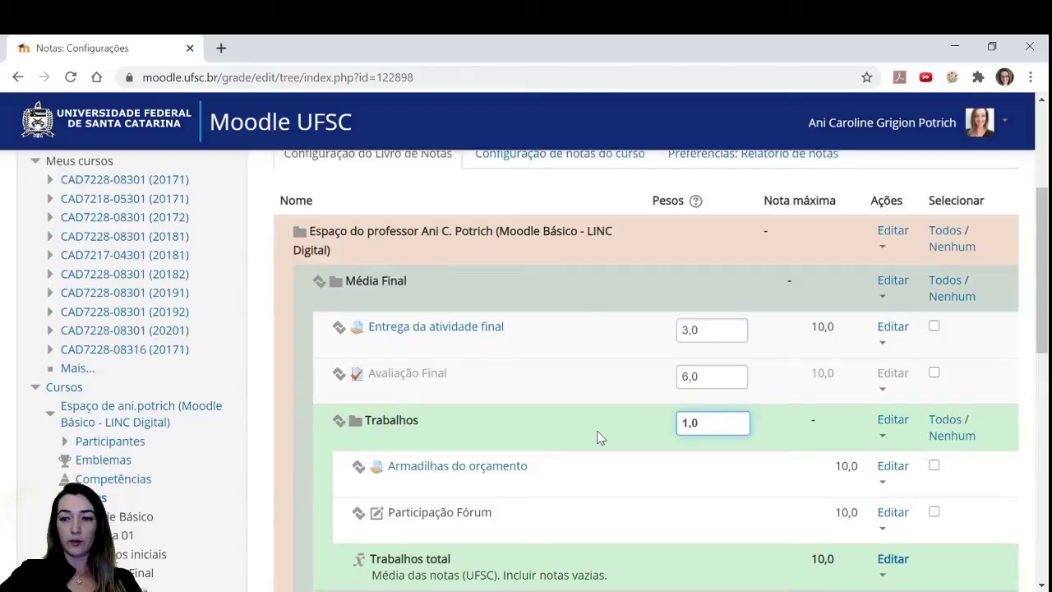
scroll(598, 437, "down", 2)
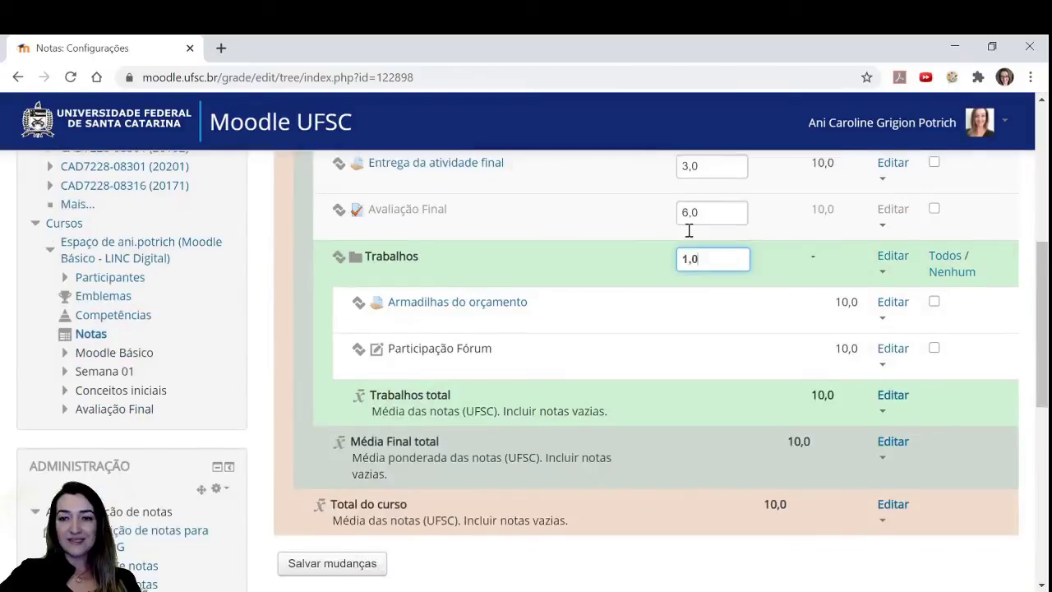
scroll(354, 493, "down", 1)
left_click(345, 484)
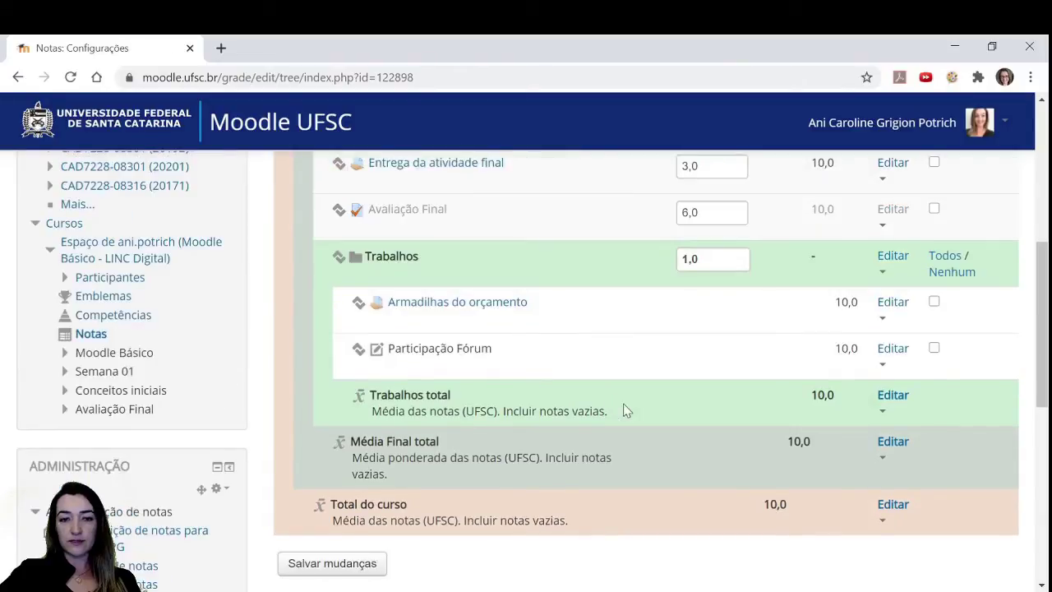
- Add a grade item named Recuperação to the course gradebook and save it
scroll(624, 404, "down", 1)
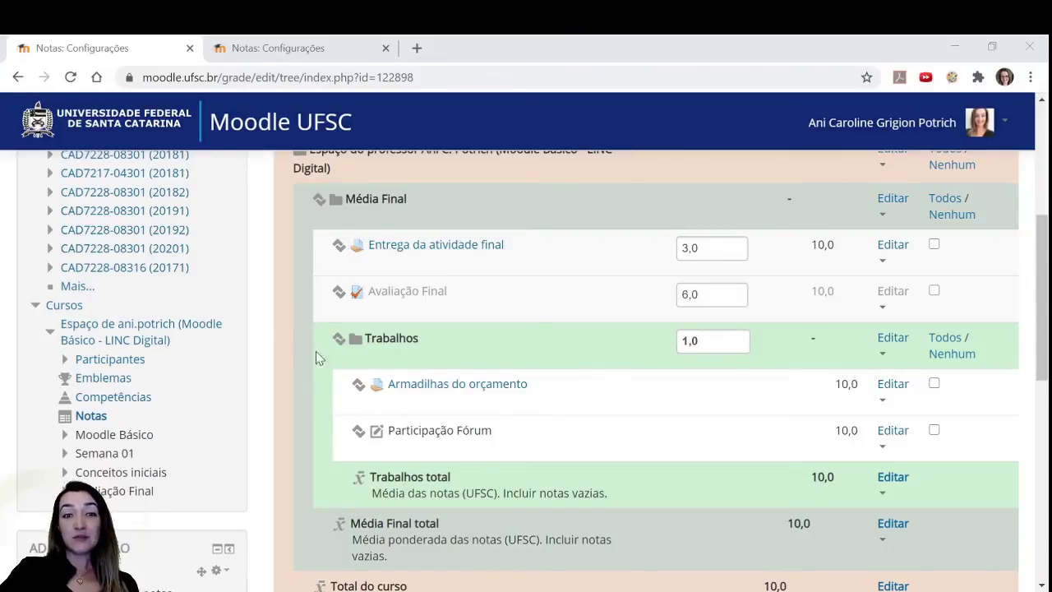
scroll(407, 509, "down", 1)
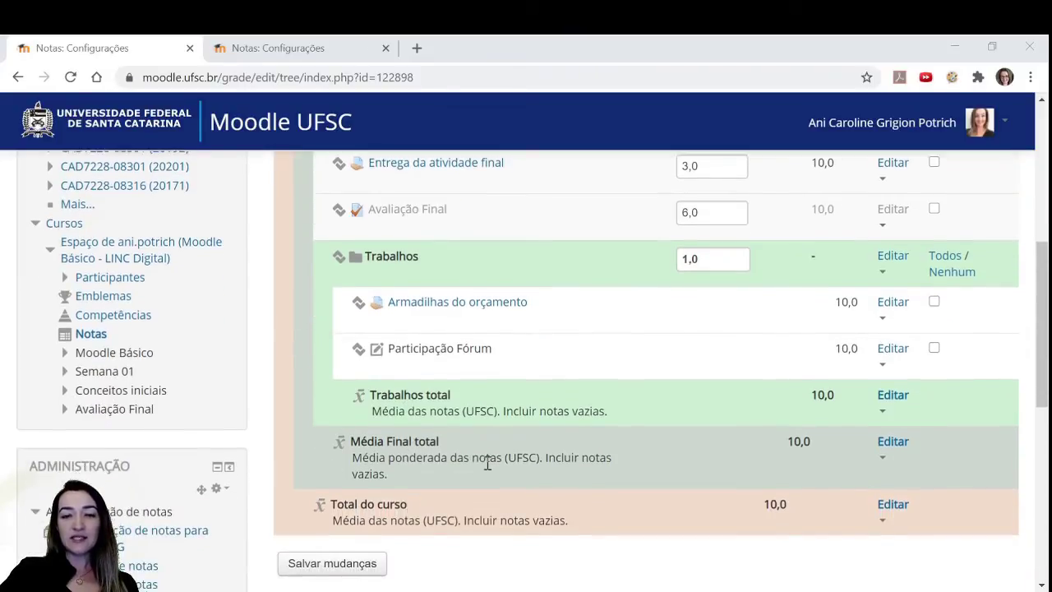
scroll(577, 456, "down", 3)
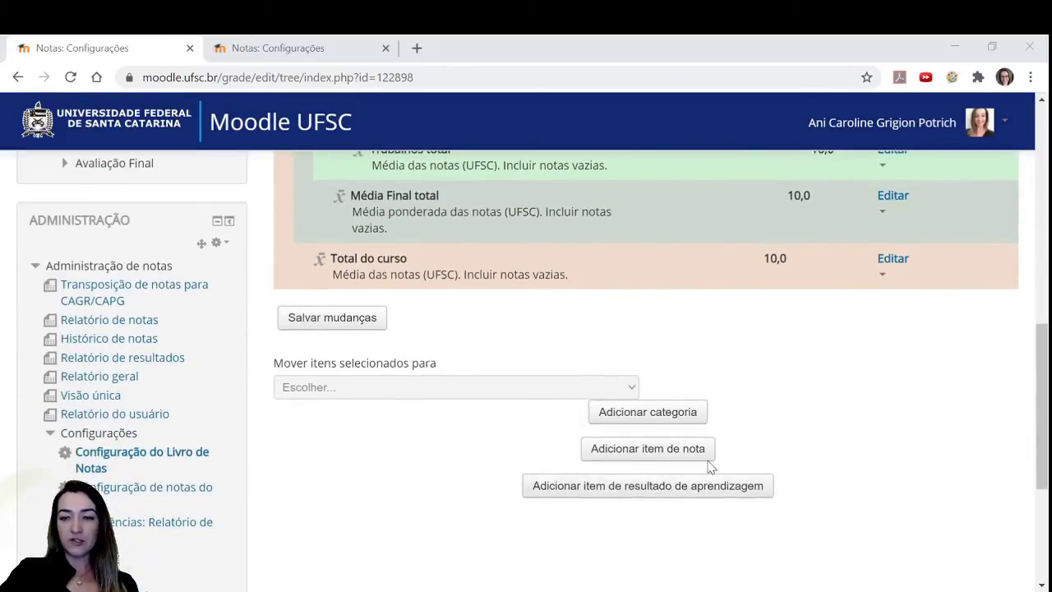
left_click(657, 450)
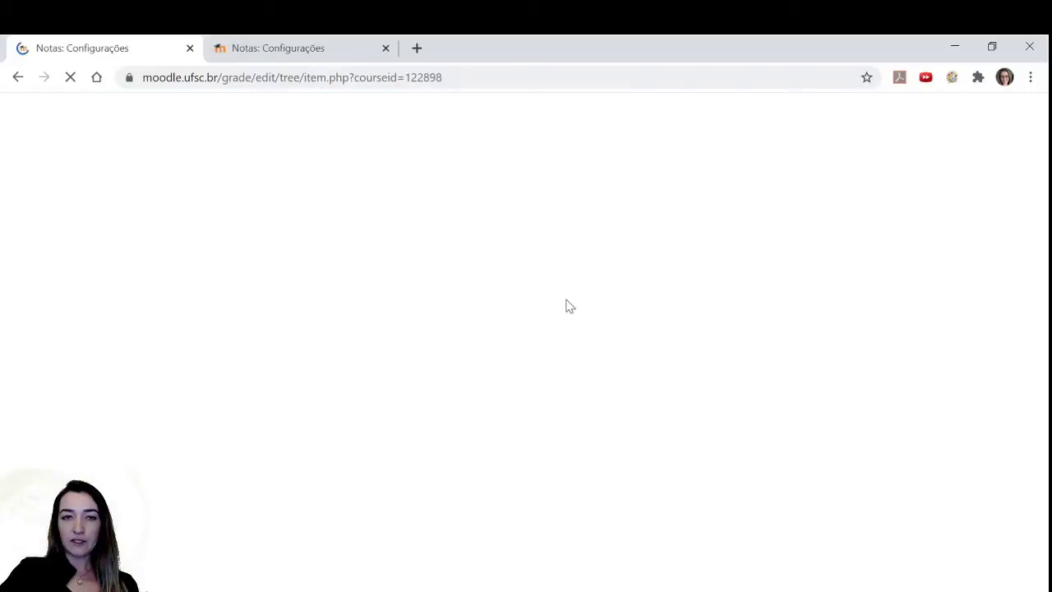
left_click(523, 376)
type("Red")
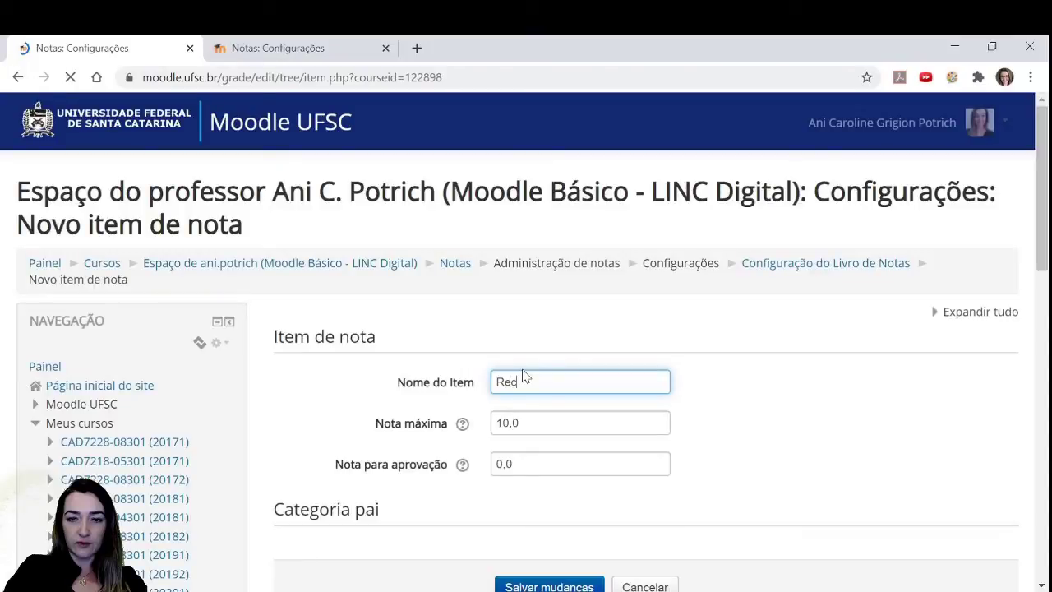
type("uperação")
scroll(523, 376, "down", 2)
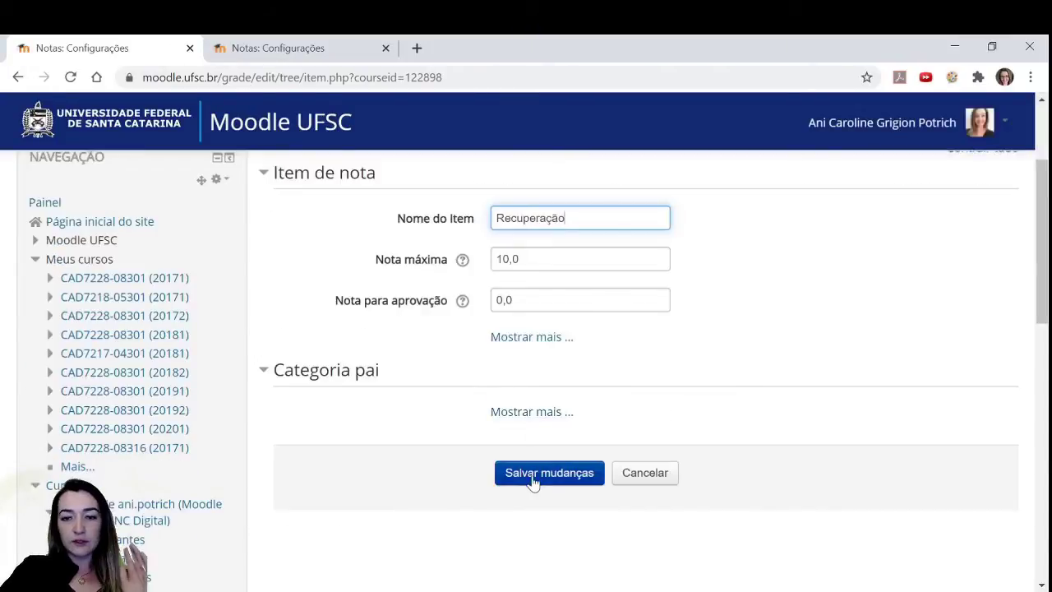
left_click(532, 478)
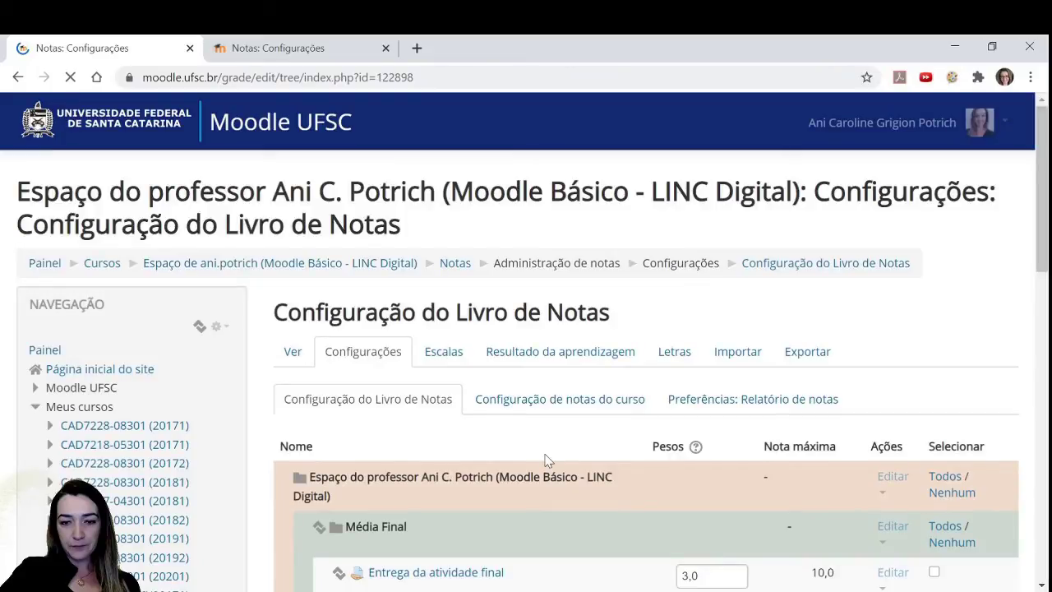
- Examine how Recuperação and the Média Final total sit in the gradebook tree and how Total do curso handles empty grades
scroll(372, 214, "down", 4)
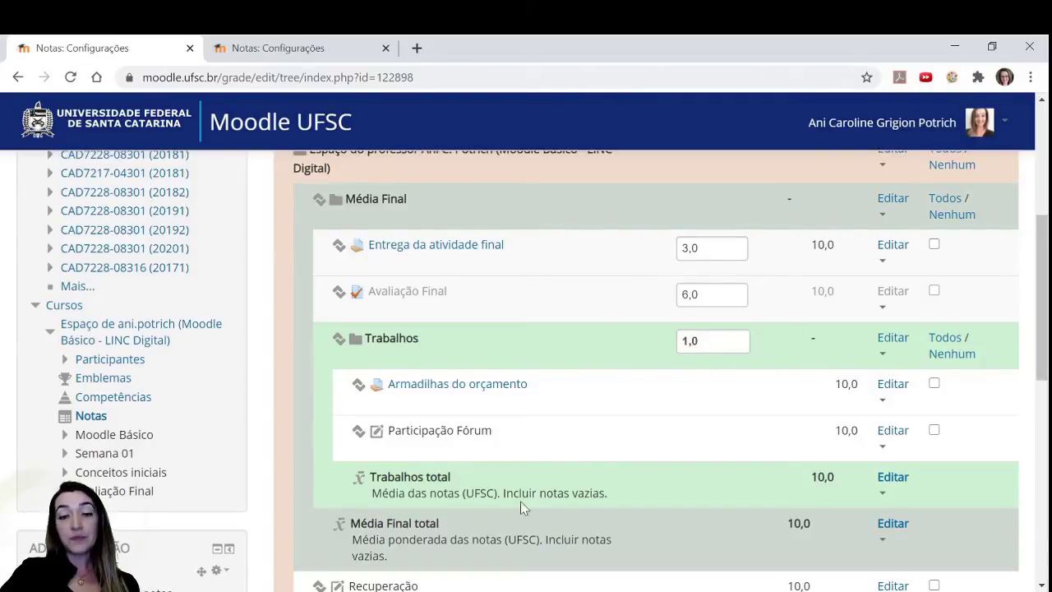
scroll(337, 284, "down", 1)
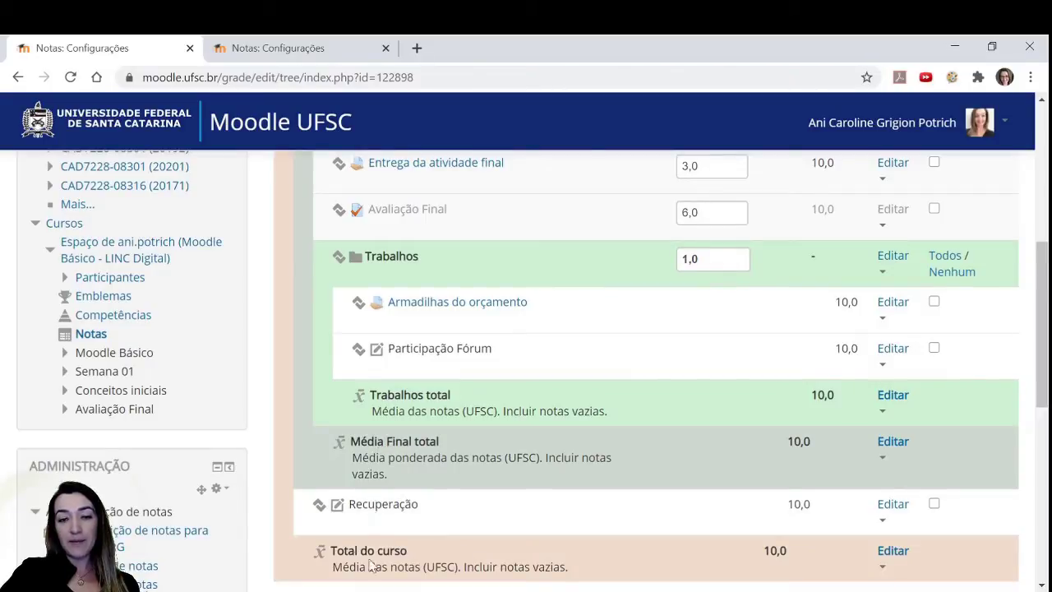
scroll(308, 427, "up", 1)
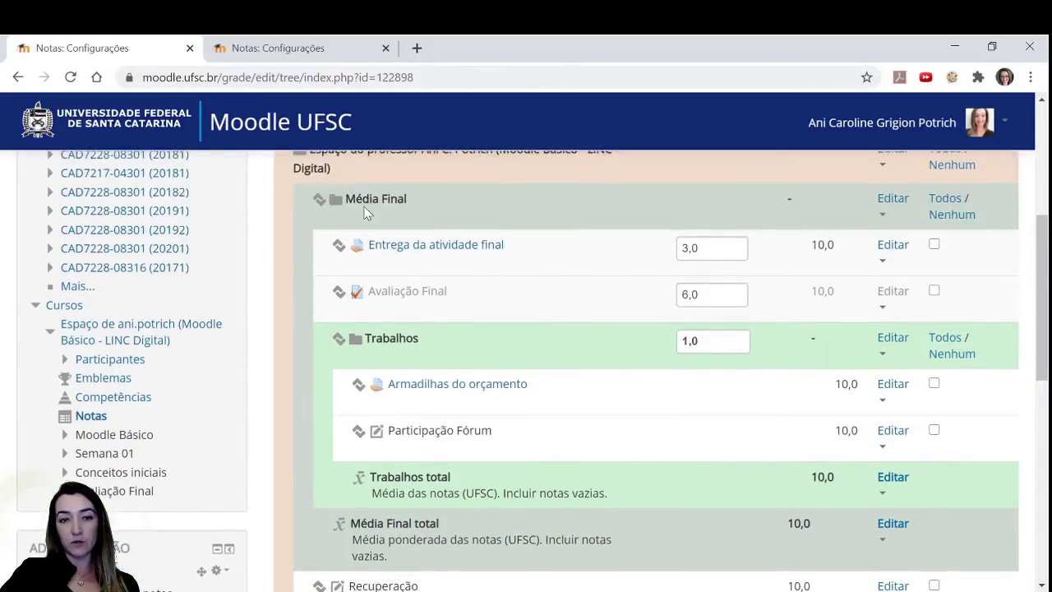
scroll(387, 391, "down", 1)
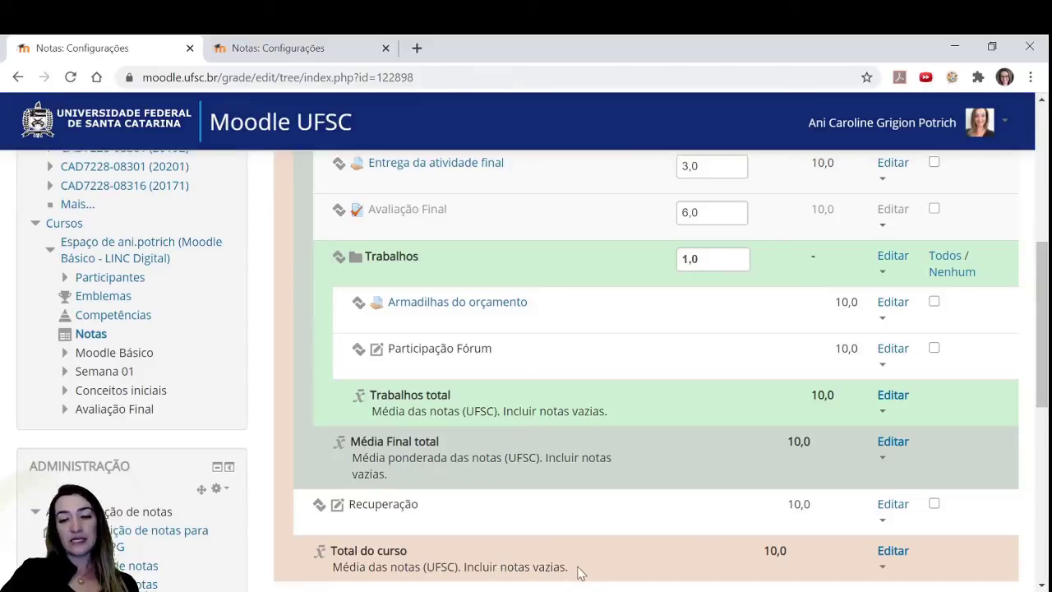
left_click_drag(569, 567, 503, 566)
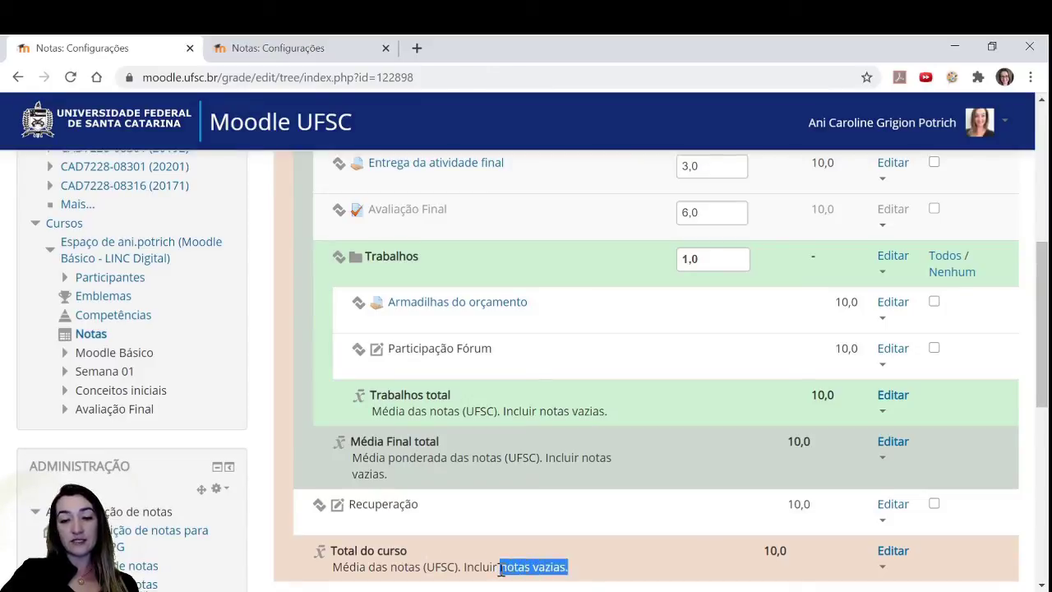
scroll(493, 559, "down", 1)
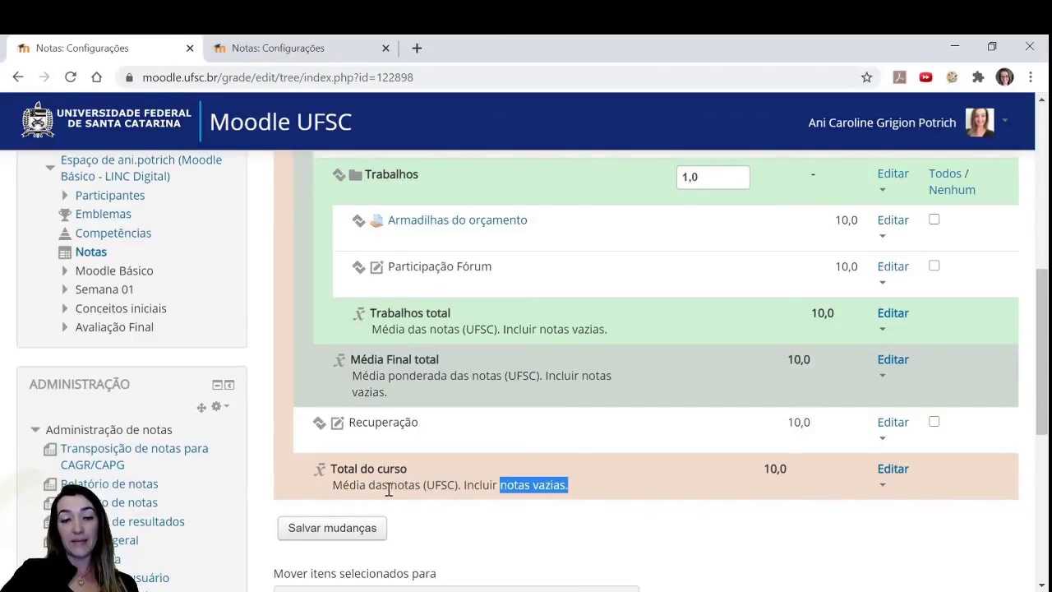
scroll(387, 440, "up", 1)
scroll(391, 457, "up", 3)
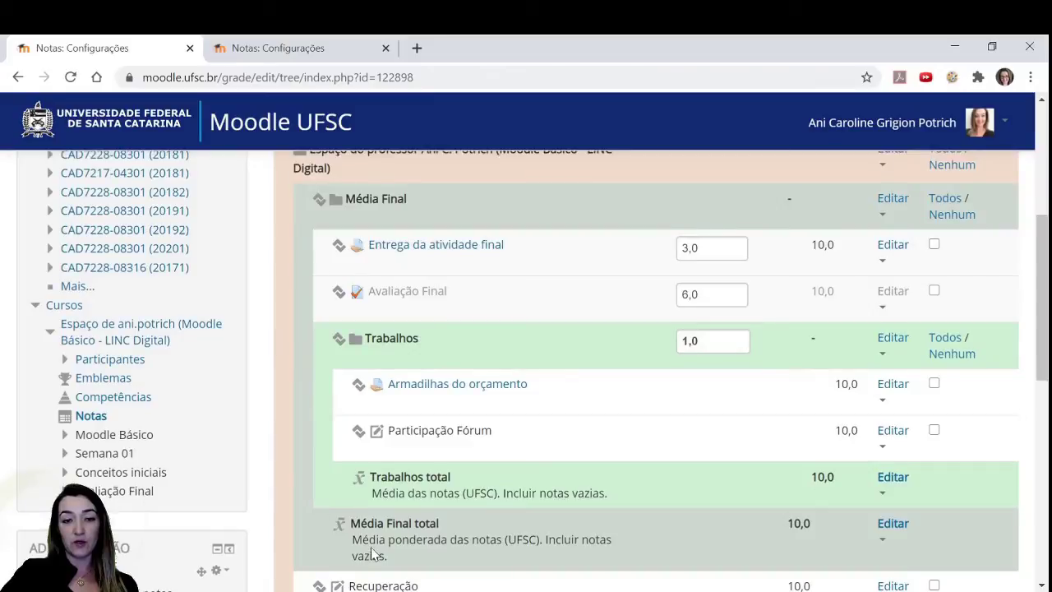
scroll(287, 246, "down", 4)
left_click(547, 487)
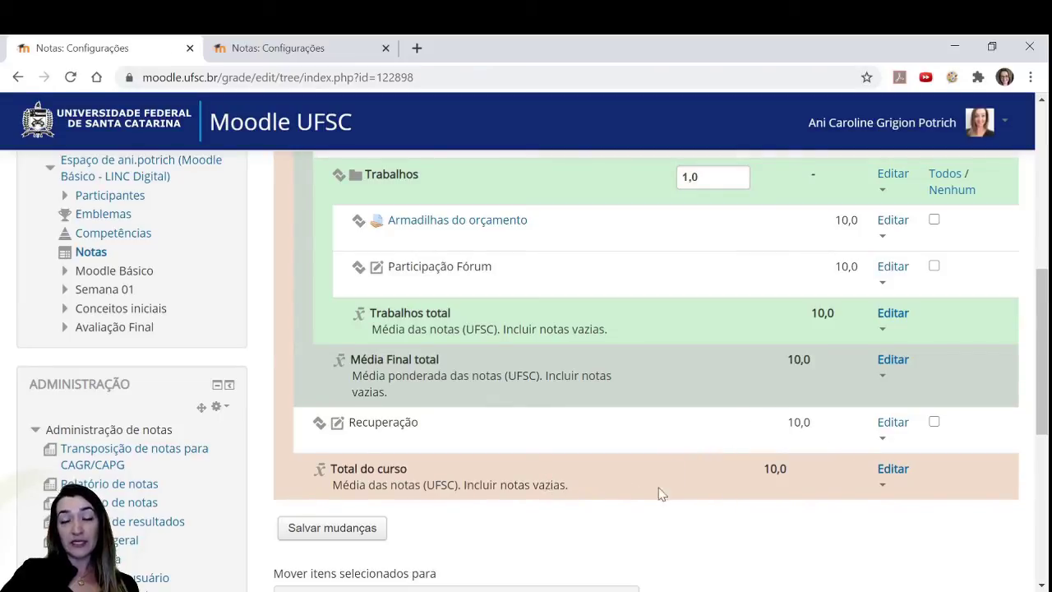
scroll(655, 512, "up", 2)
scroll(655, 512, "down", 1)
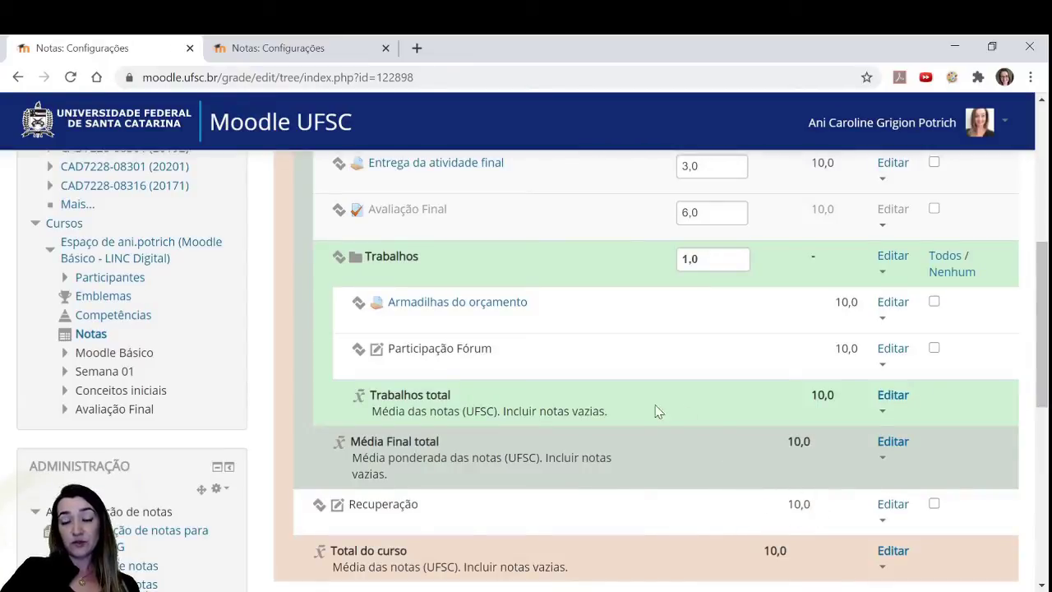
- Enable Desconsiderar notas vazias for the top-level course category, consult the option's help text, and save the category
scroll(654, 411, "up", 4)
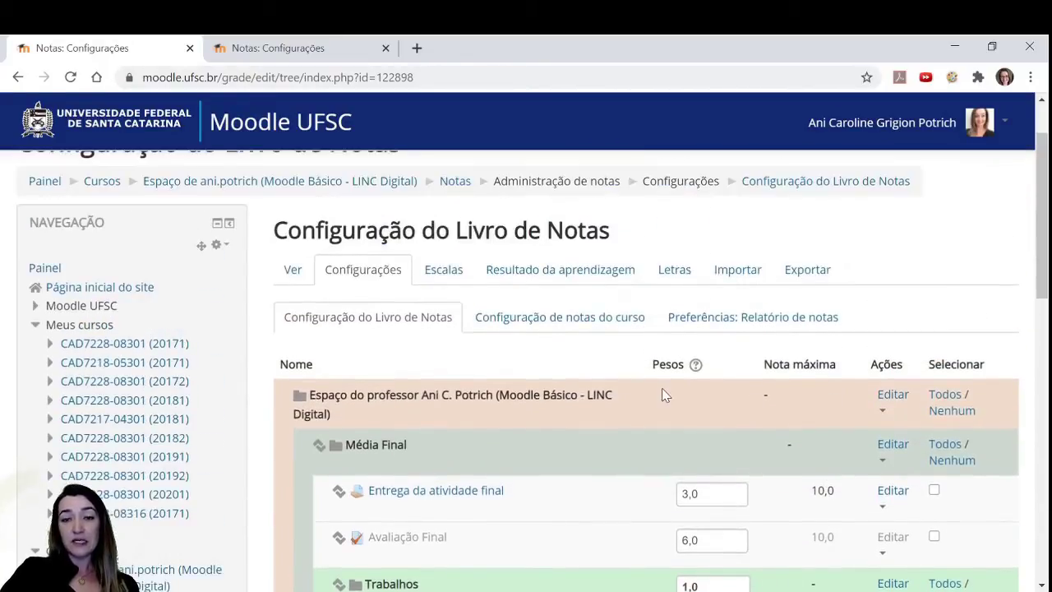
scroll(664, 395, "down", 1)
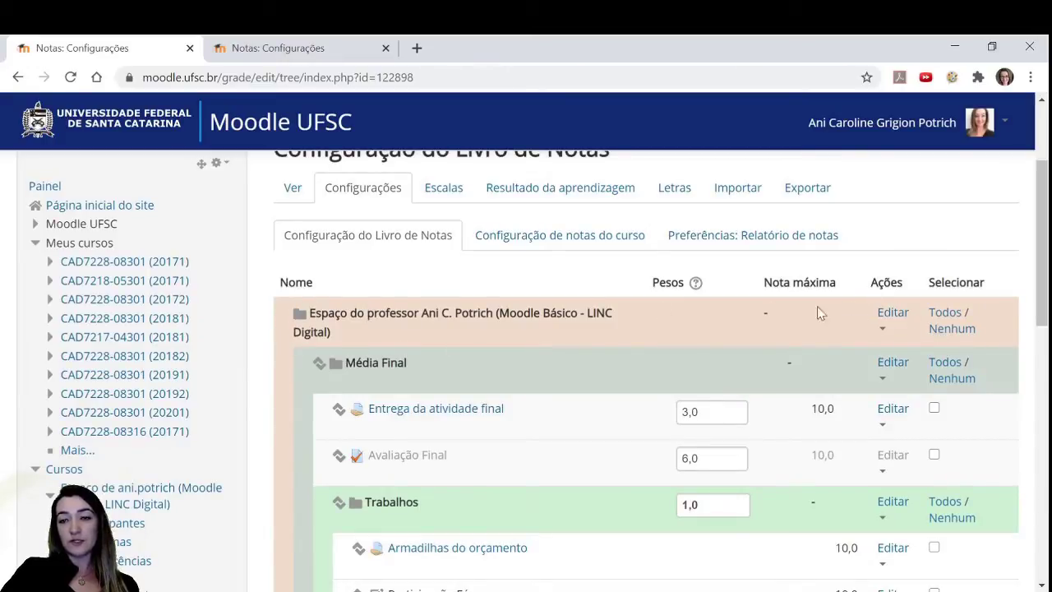
left_click(893, 316)
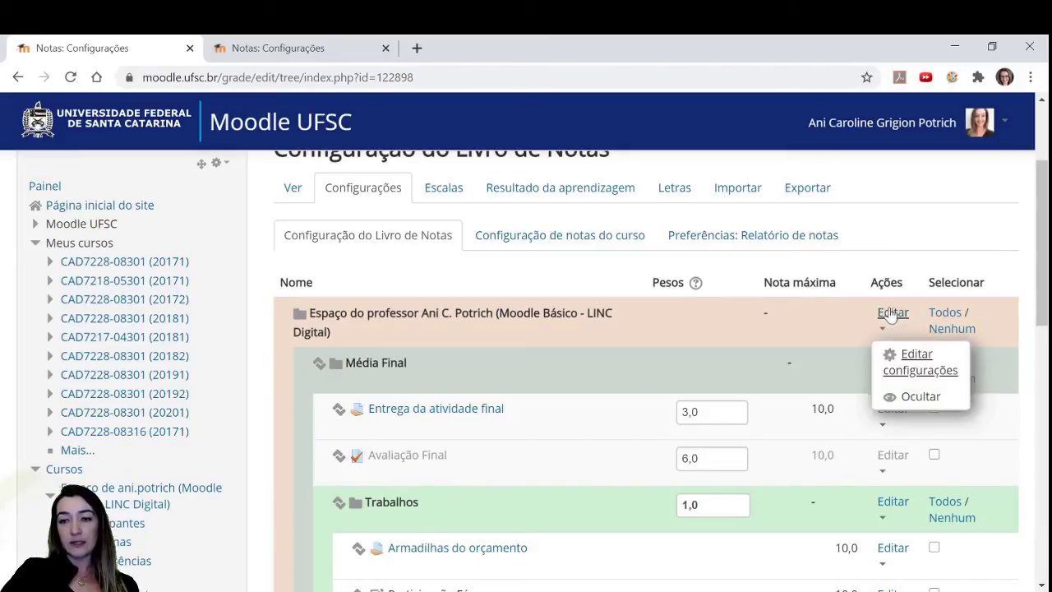
left_click(919, 369)
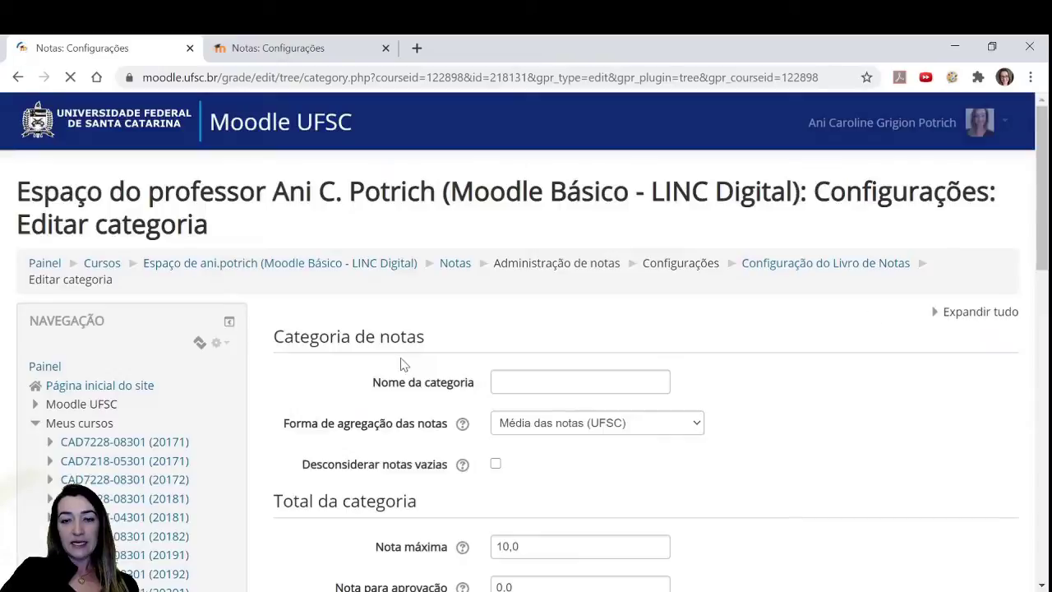
scroll(405, 369, "down", 1)
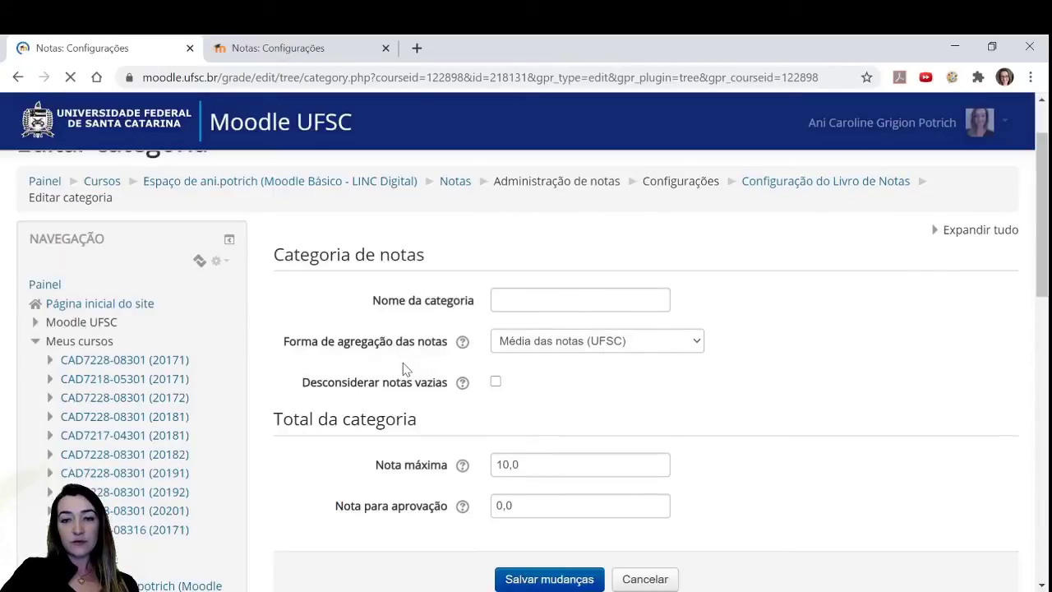
left_click(497, 383)
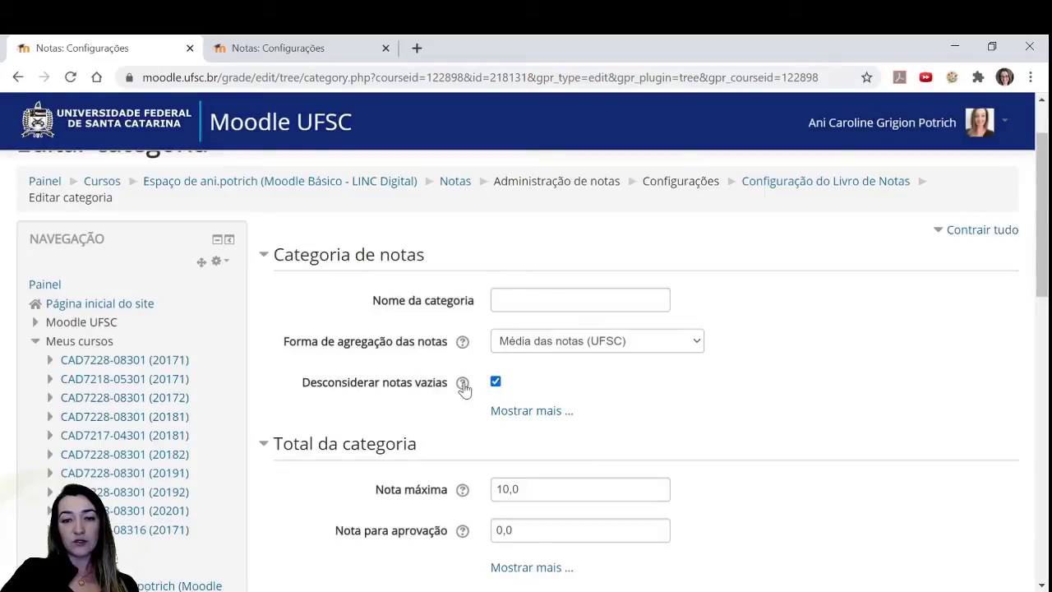
left_click(463, 384)
scroll(465, 388, "down", 1)
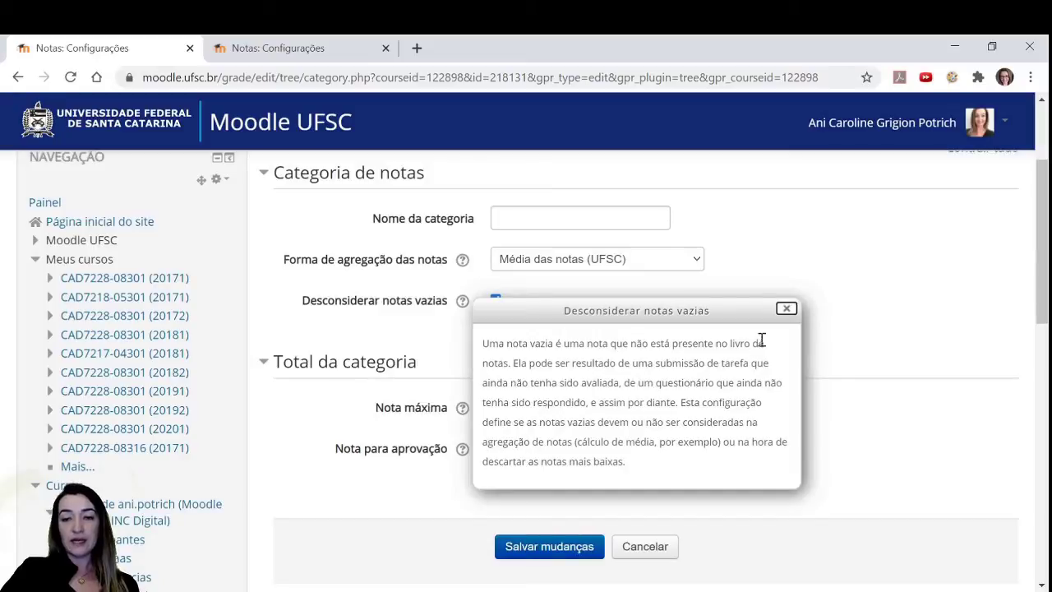
left_click(785, 308)
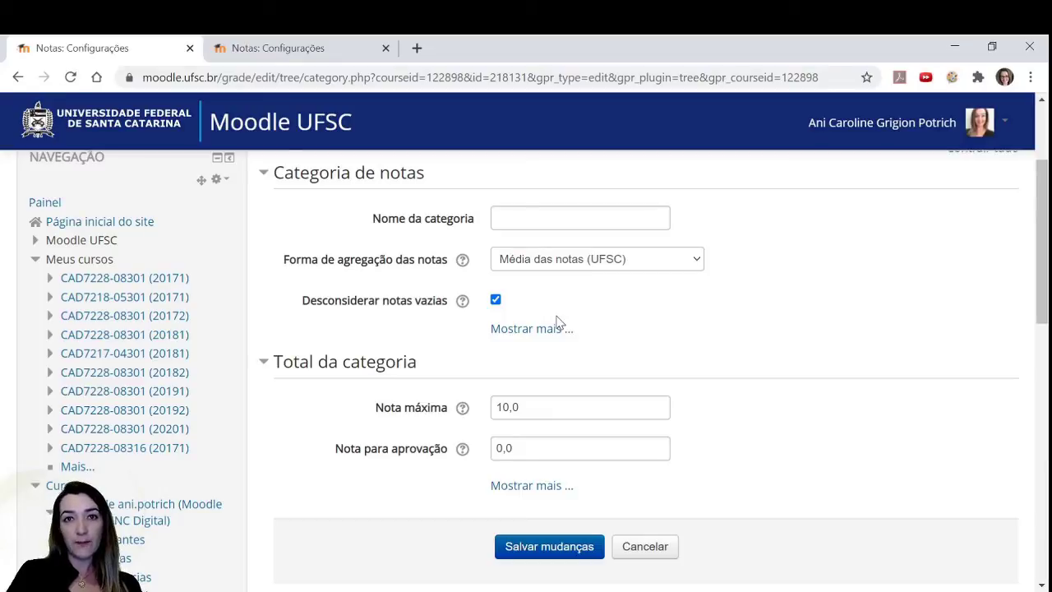
left_click(613, 318)
left_click(550, 552)
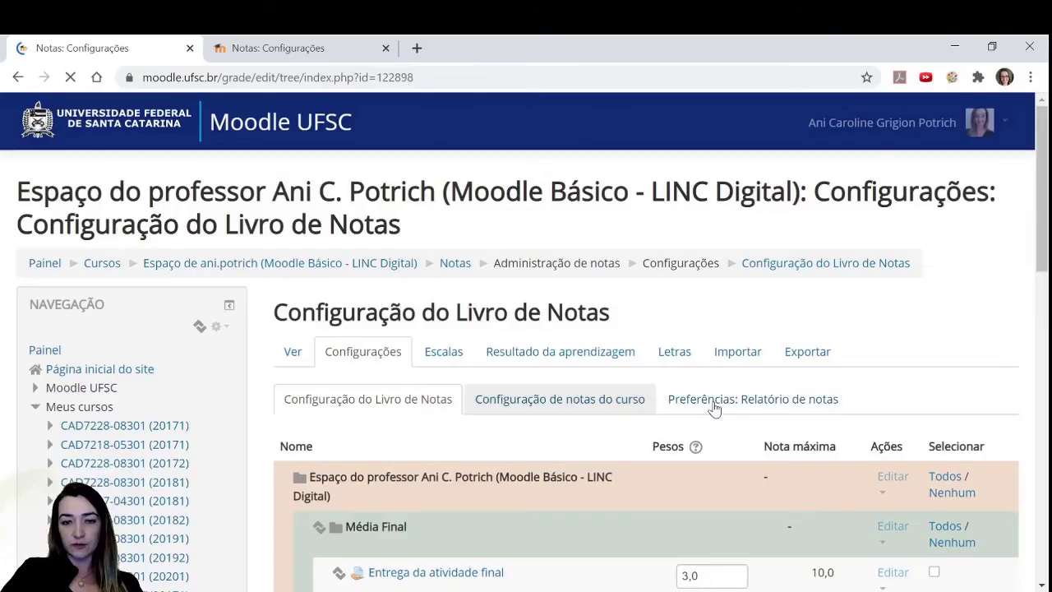
- Compare the empty-grade handling shown for Total do curso with that of the Média Final and Trabalhos totals
scroll(586, 422, "down", 4)
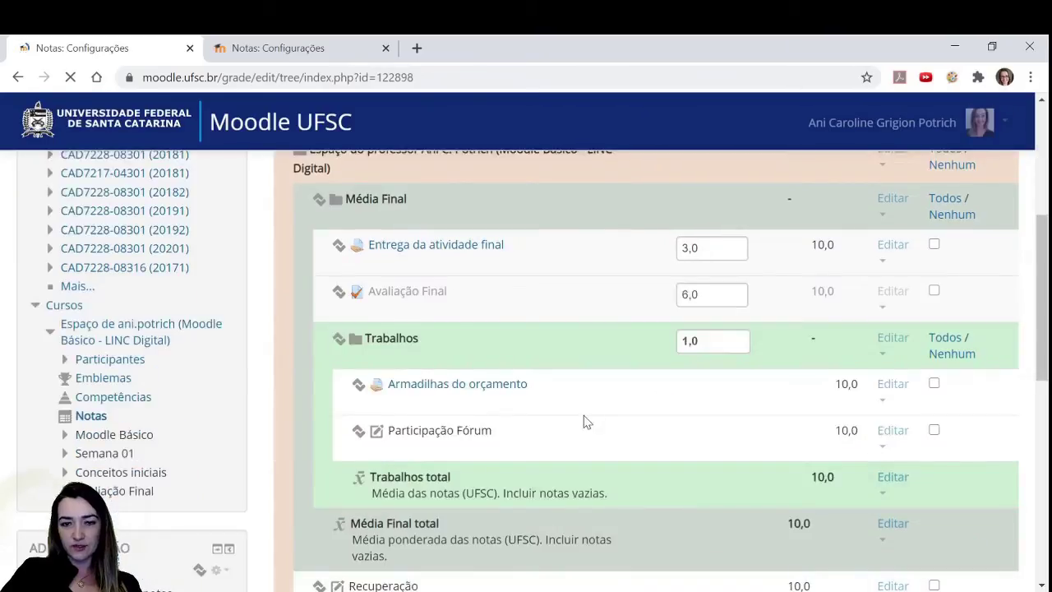
scroll(586, 421, "down", 3)
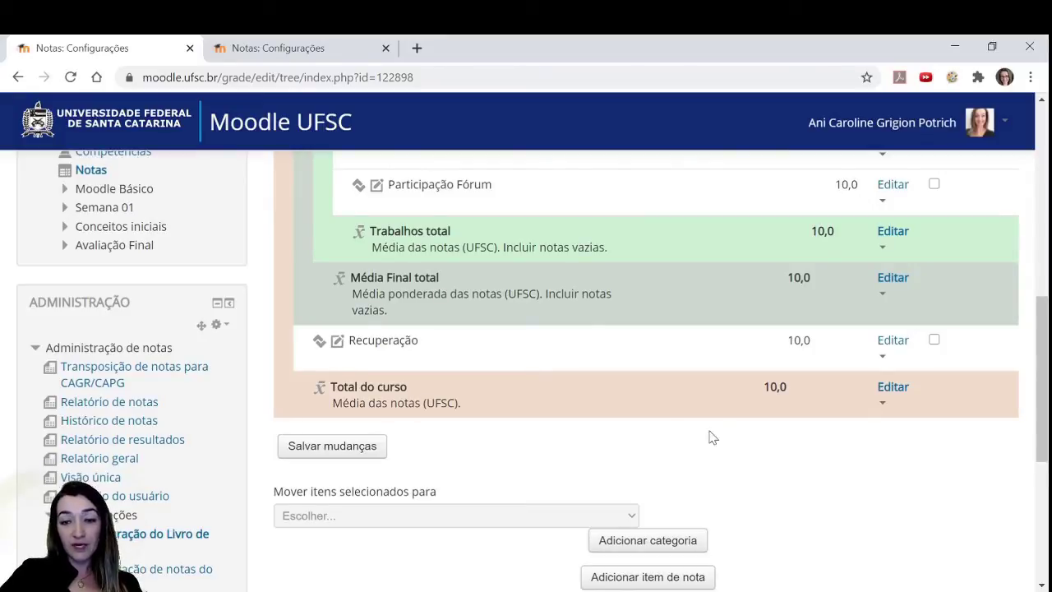
scroll(657, 423, "up", 1)
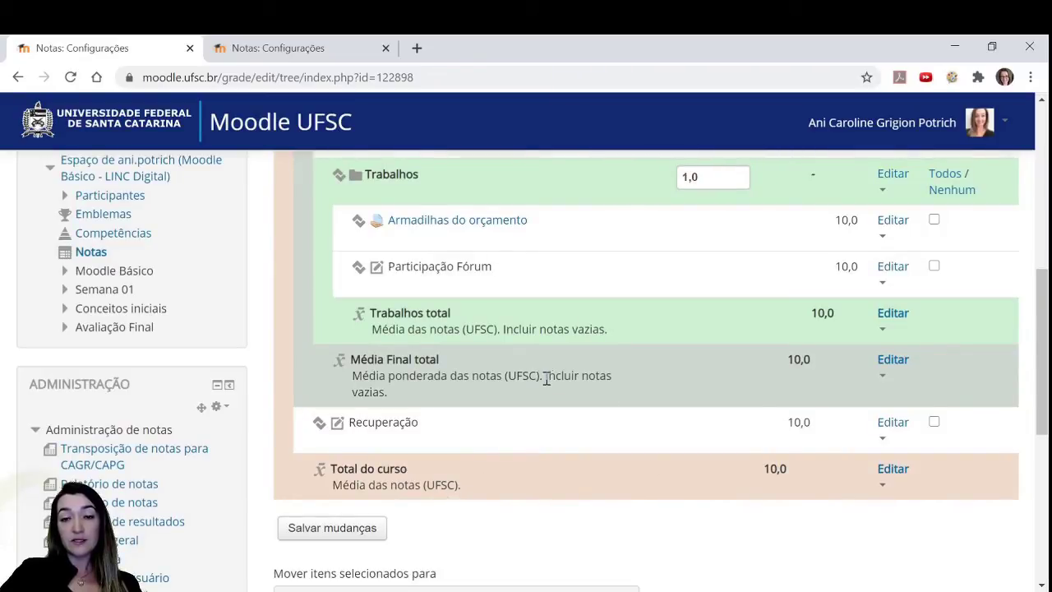
left_click_drag(545, 375, 377, 393)
left_click(398, 393)
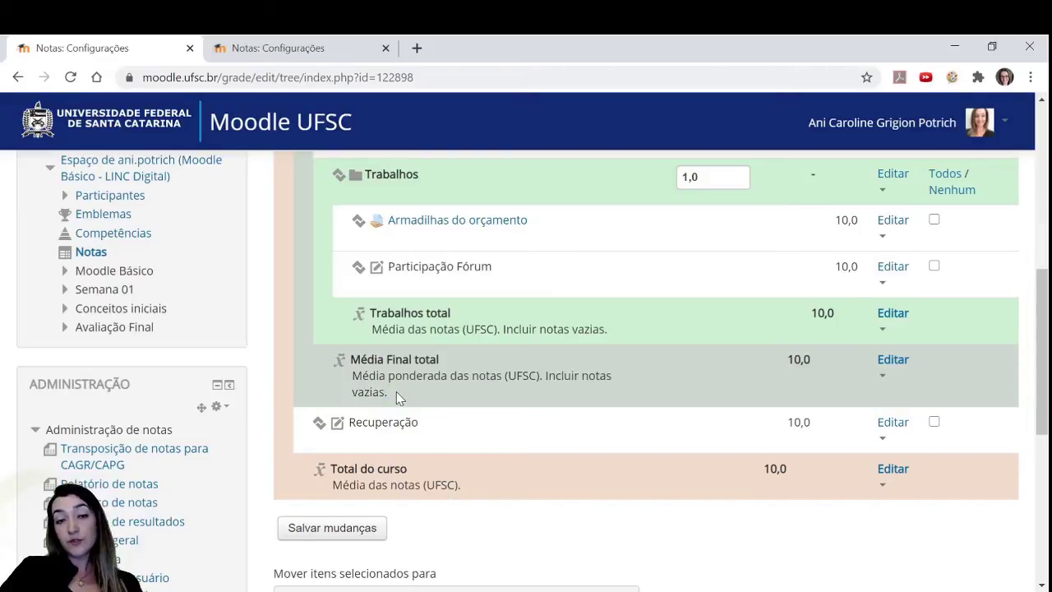
scroll(605, 258, "up", 2)
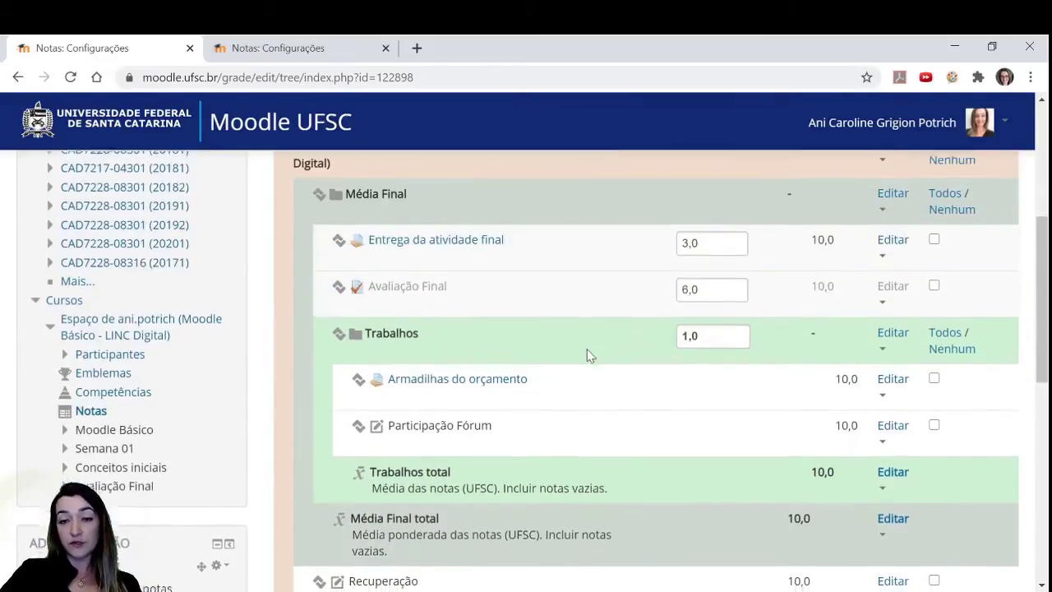
scroll(587, 353, "down", 2)
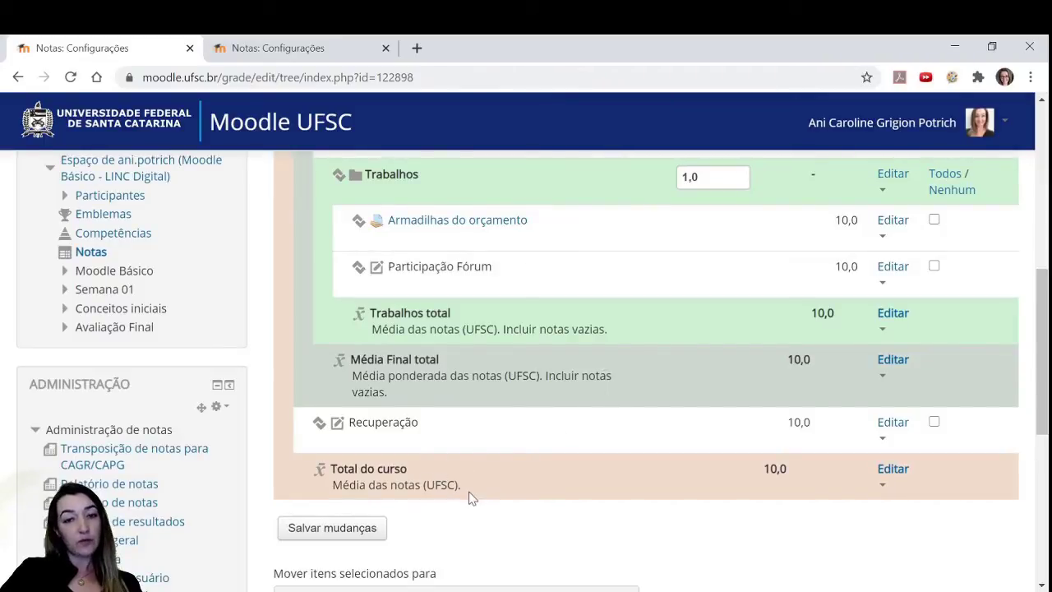
scroll(1010, 409, "up", 3)
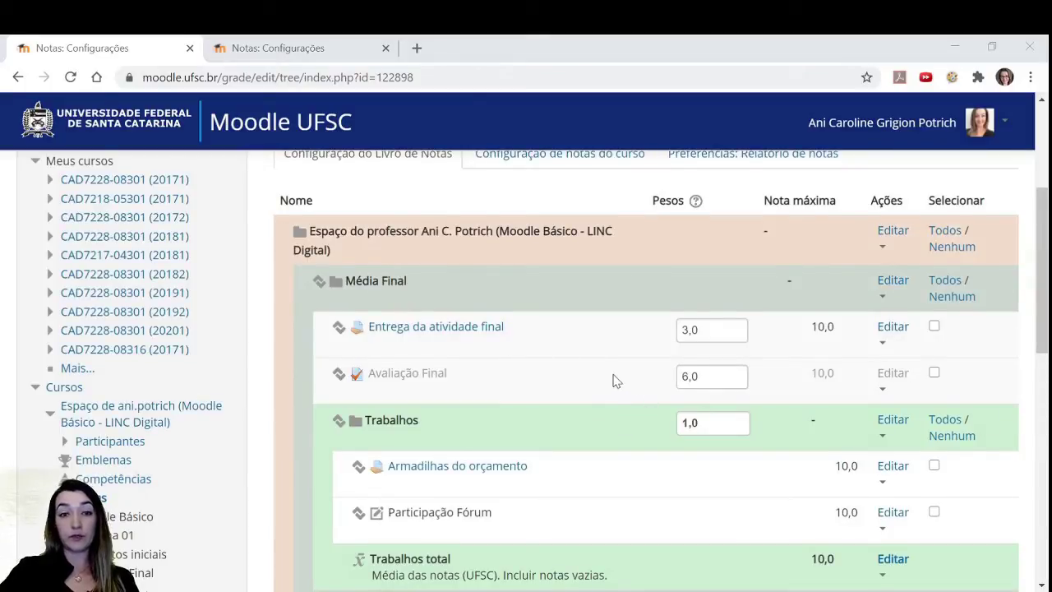
scroll(615, 380, "down", 2)
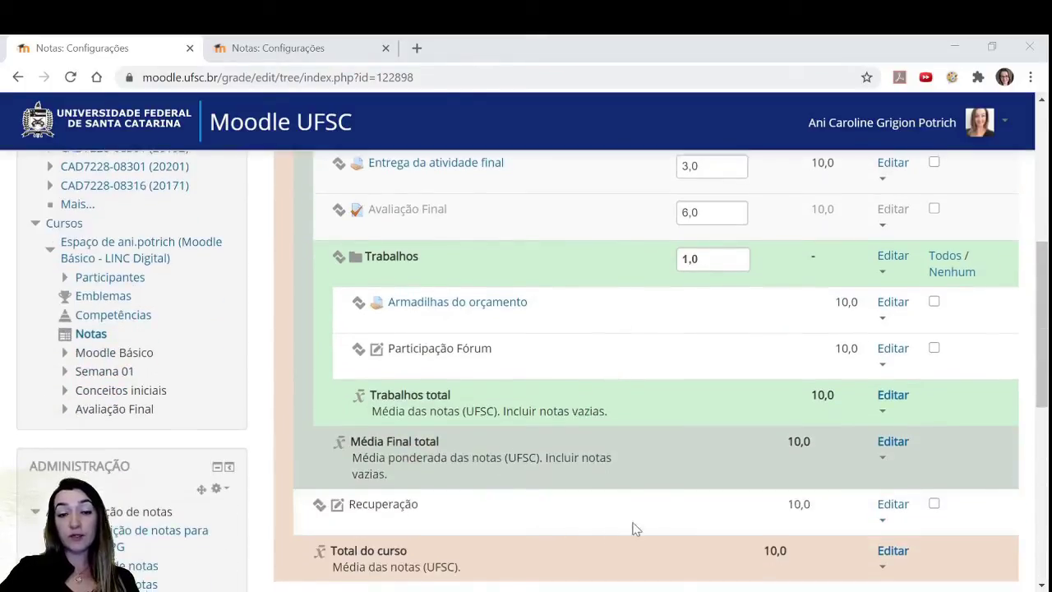
- Open the course's grader report to view the participants' grades
scroll(536, 452, "up", 1)
scroll(535, 452, "up", 5)
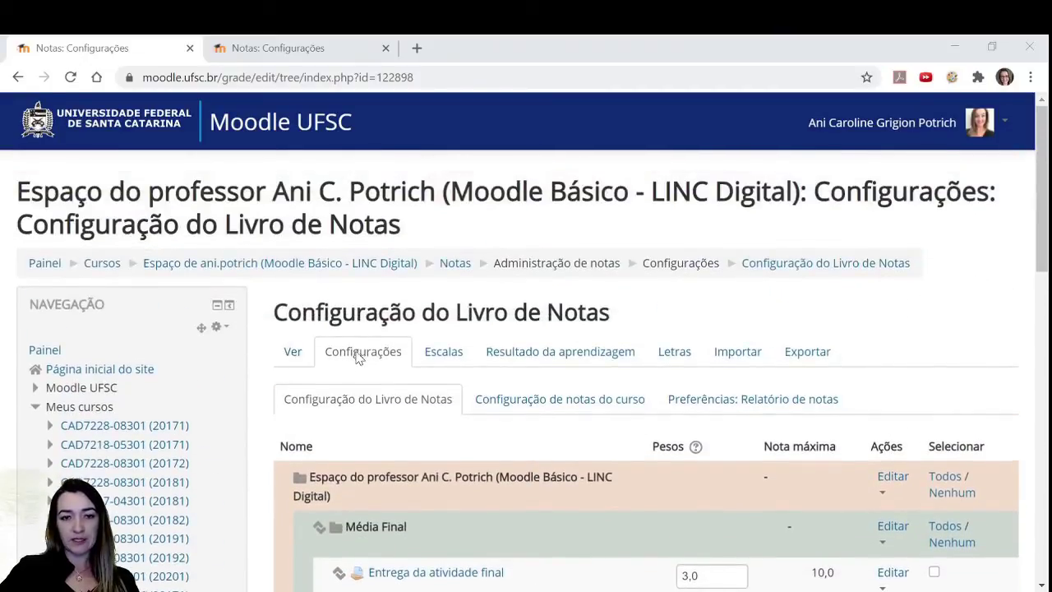
left_click(299, 354)
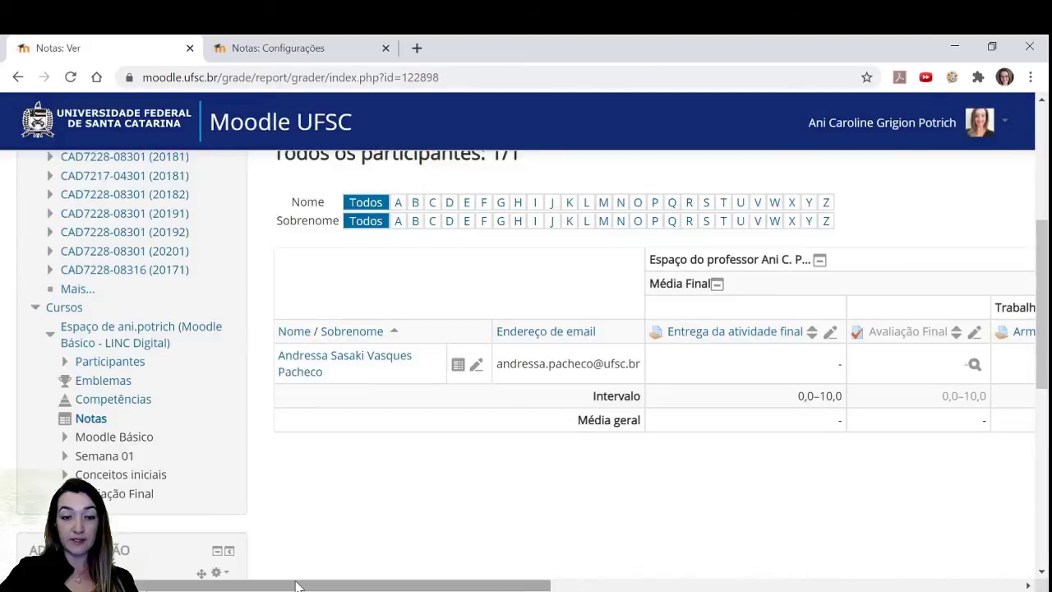
- In the grader report, grade the participant 9,0 for Entrega da atividade final and 8,75 for Avaliação Final
left_click_drag(297, 586, 449, 588)
left_click(507, 368)
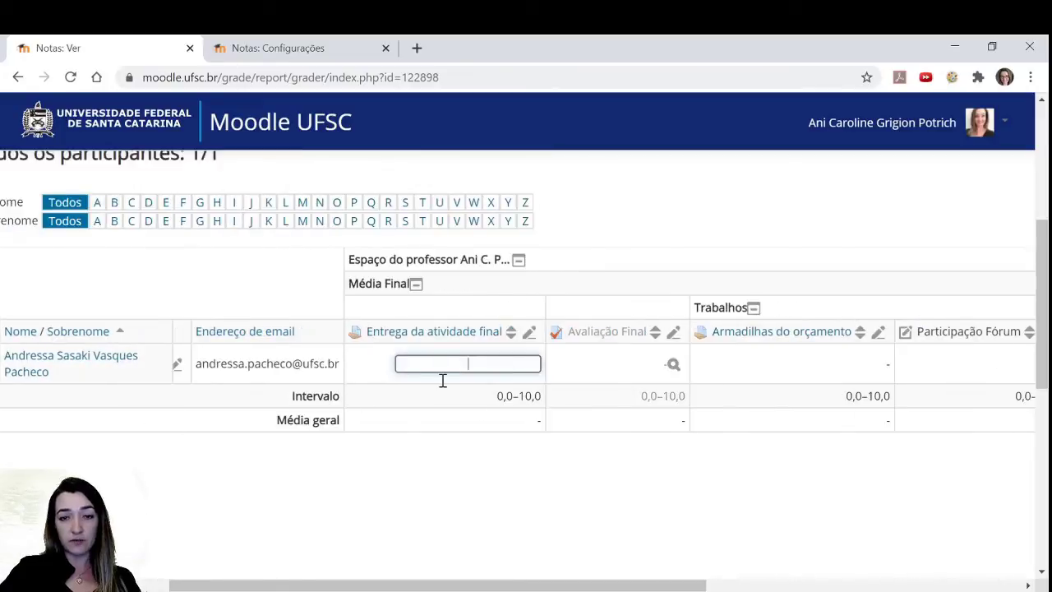
type("9,0")
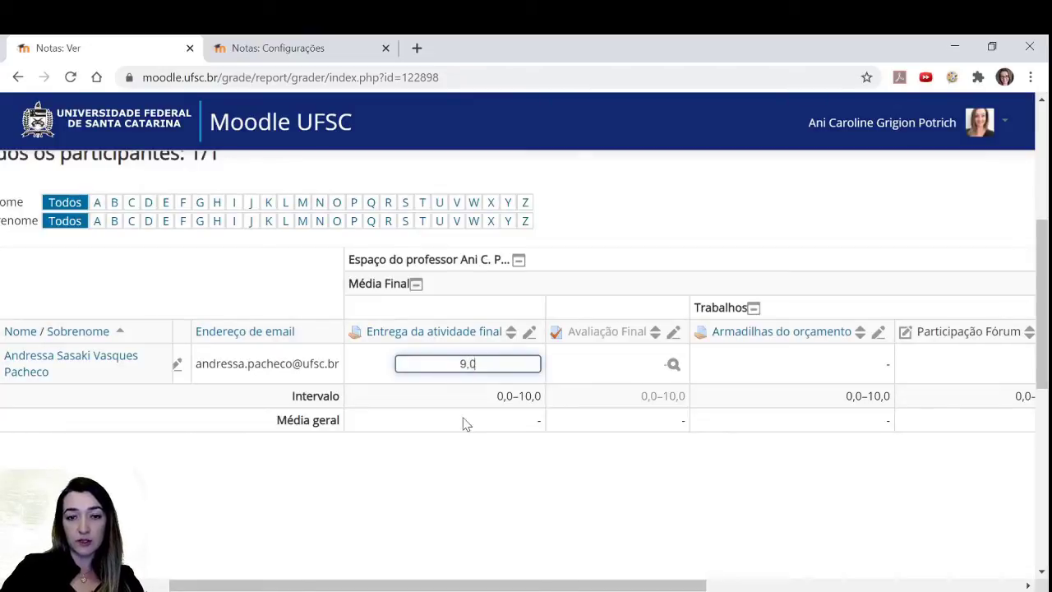
key("Return")
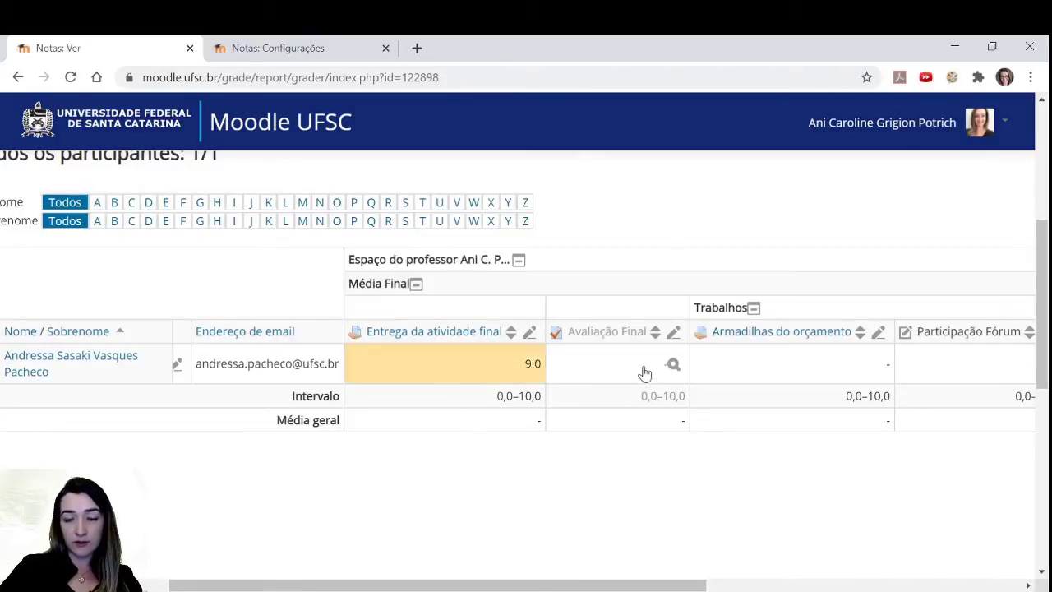
left_click(644, 366)
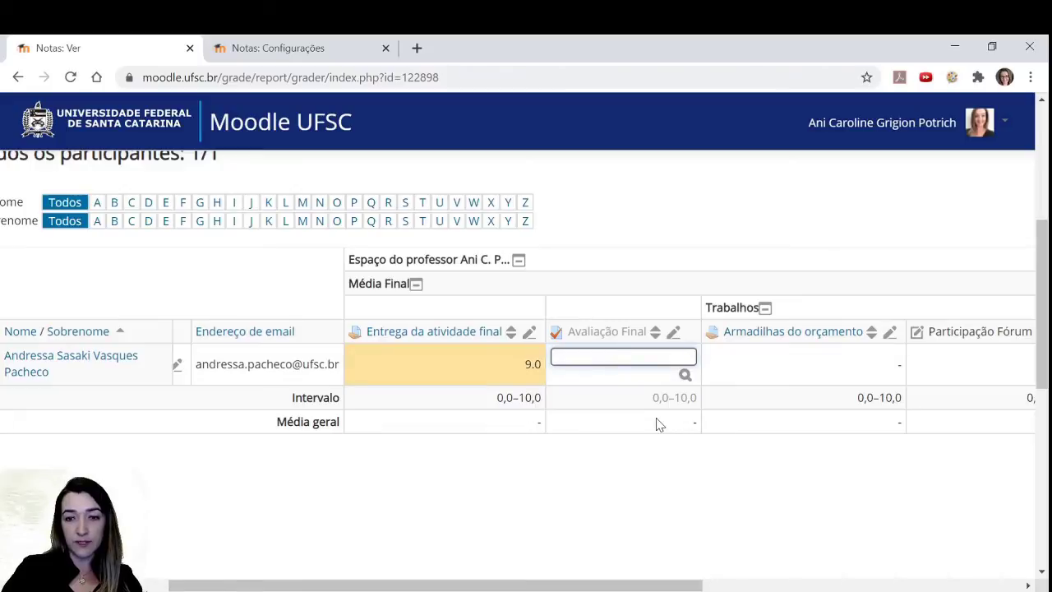
type("8,75")
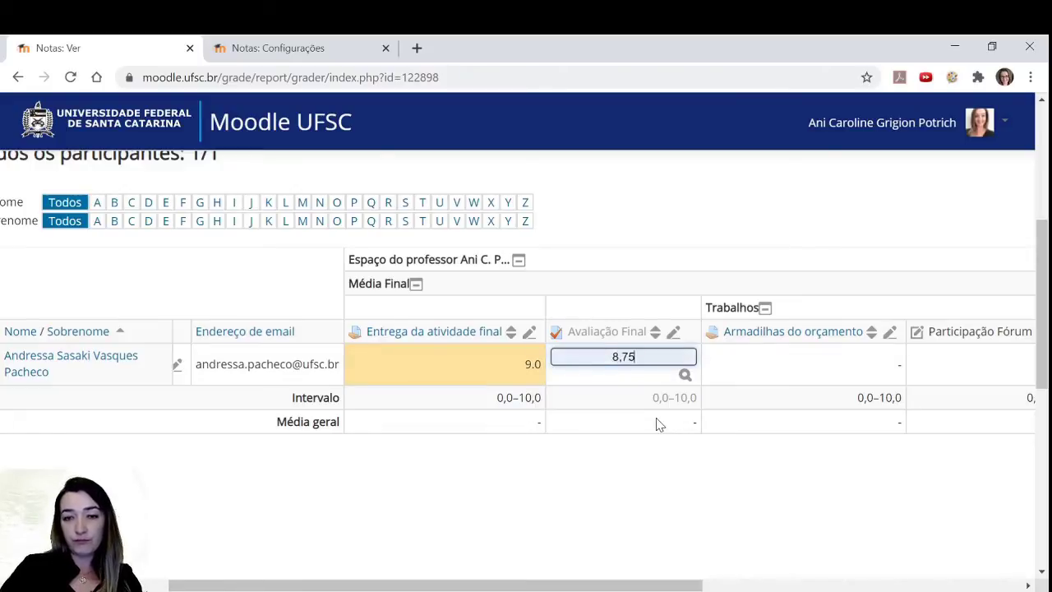
- Grade the participant 10 for Armadilhas do orçamento and 8,75 for Participação Fórum
left_click(808, 368)
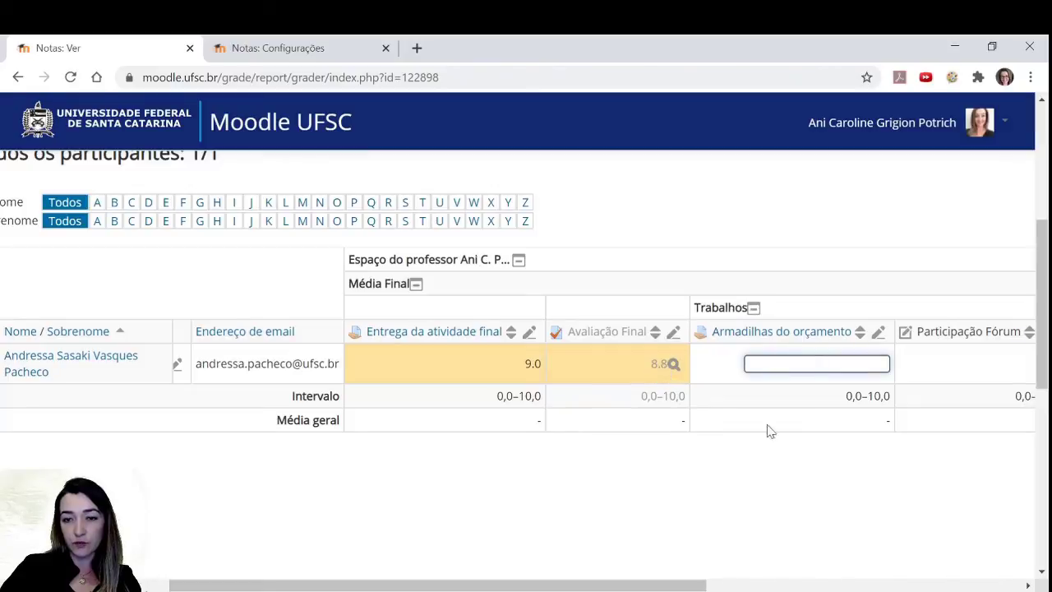
left_click_drag(654, 586, 717, 586)
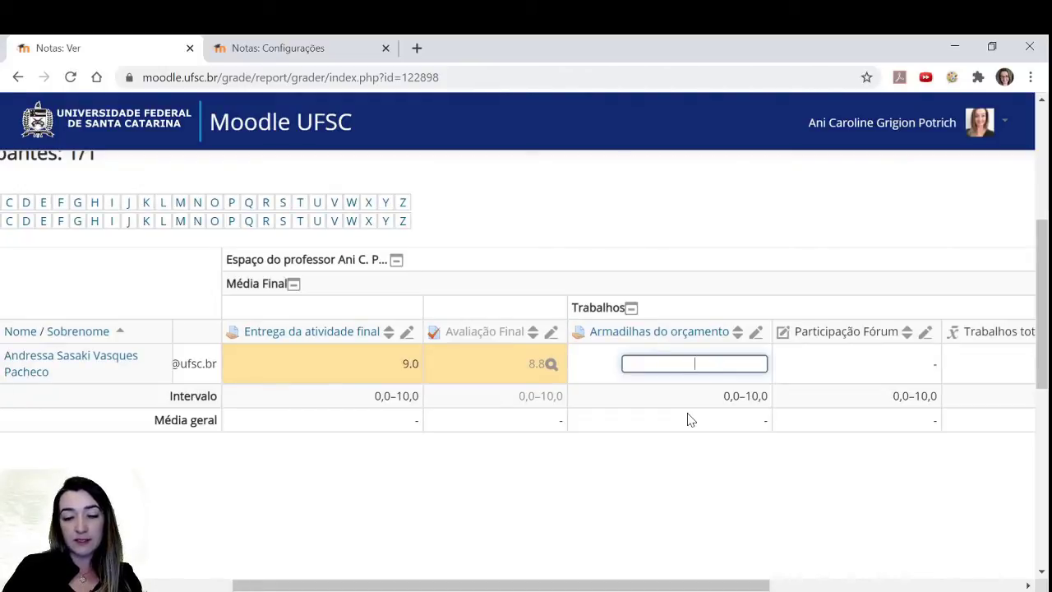
type("0")
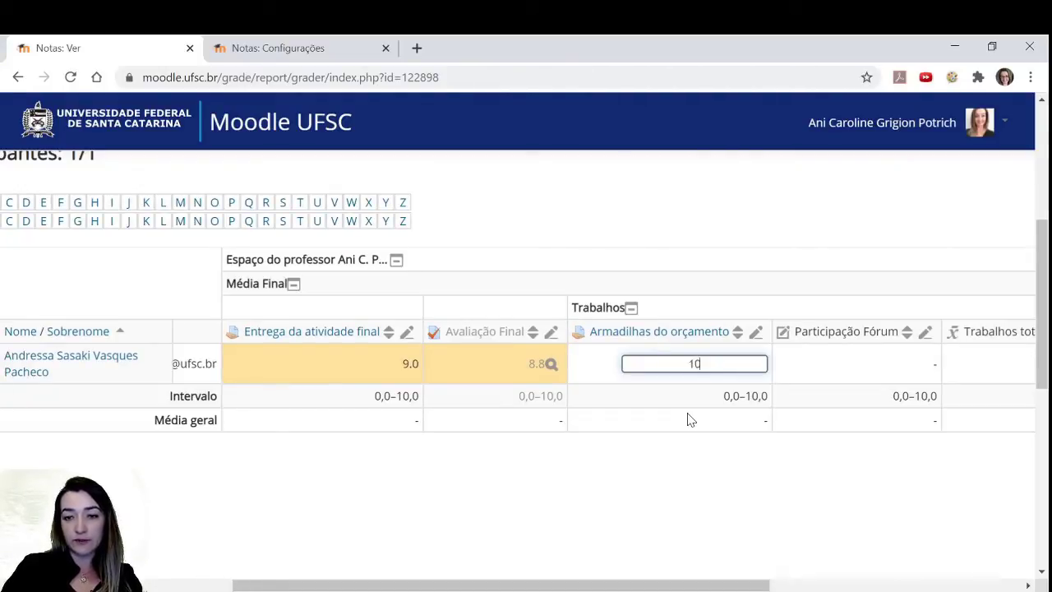
key("Return")
left_click(874, 366)
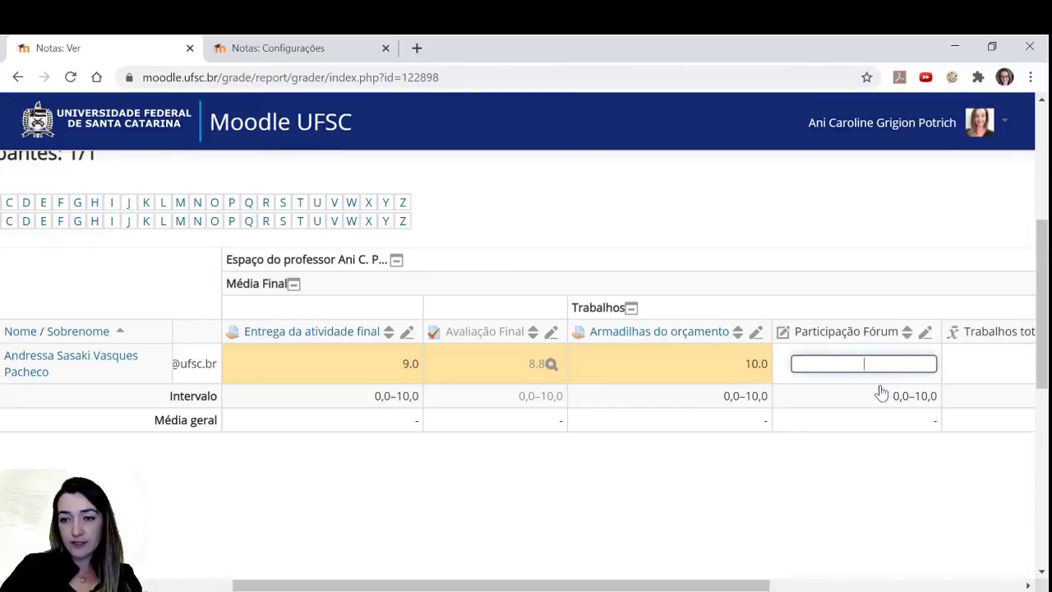
type("8,75")
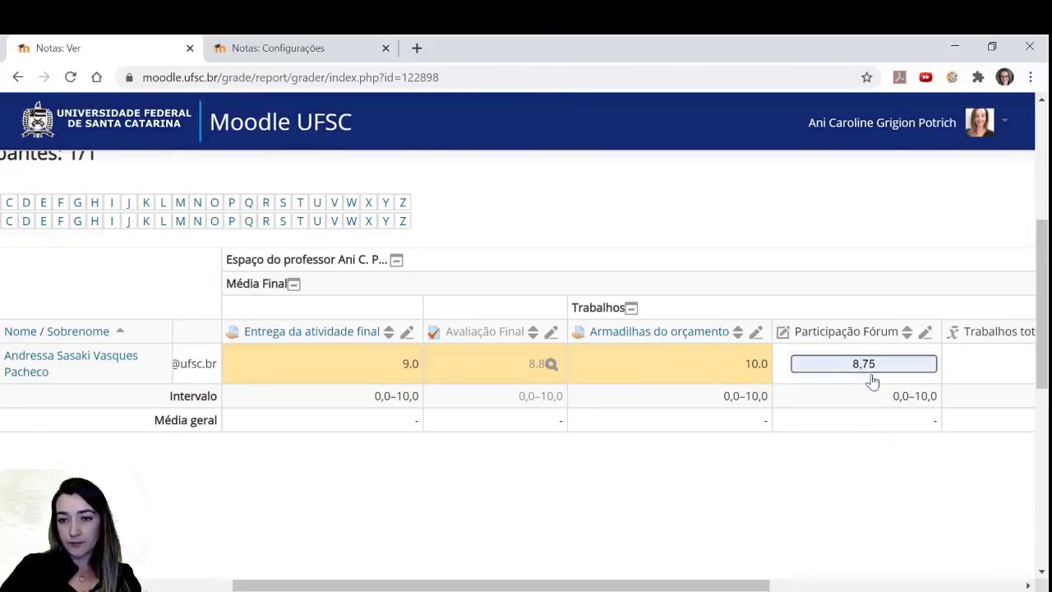
left_click(841, 364)
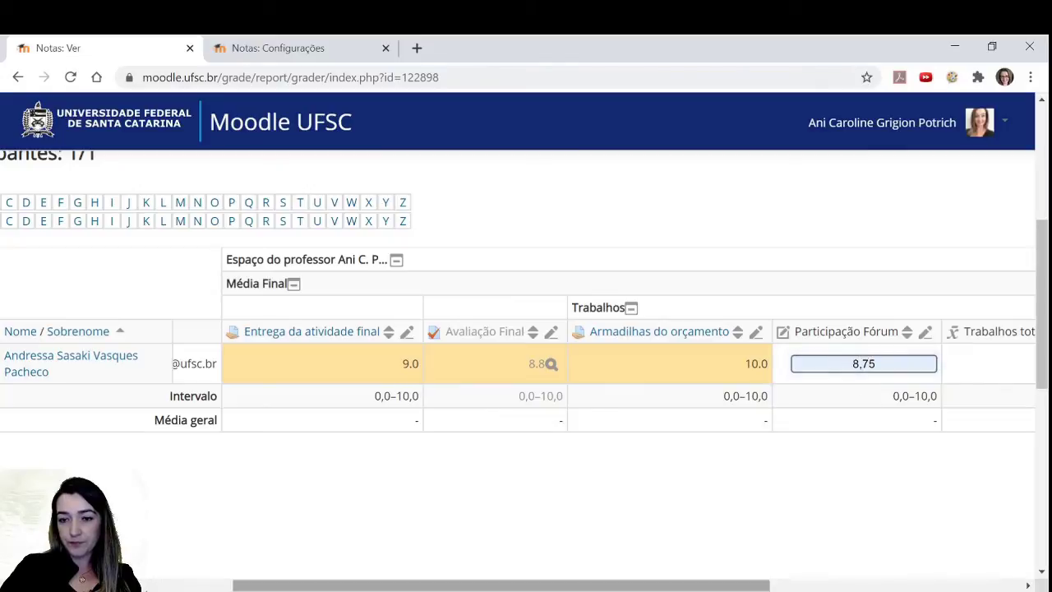
- Override the participant's Trabalhos total grade with 9.5
scroll(859, 484, "right", 5)
left_click(839, 362)
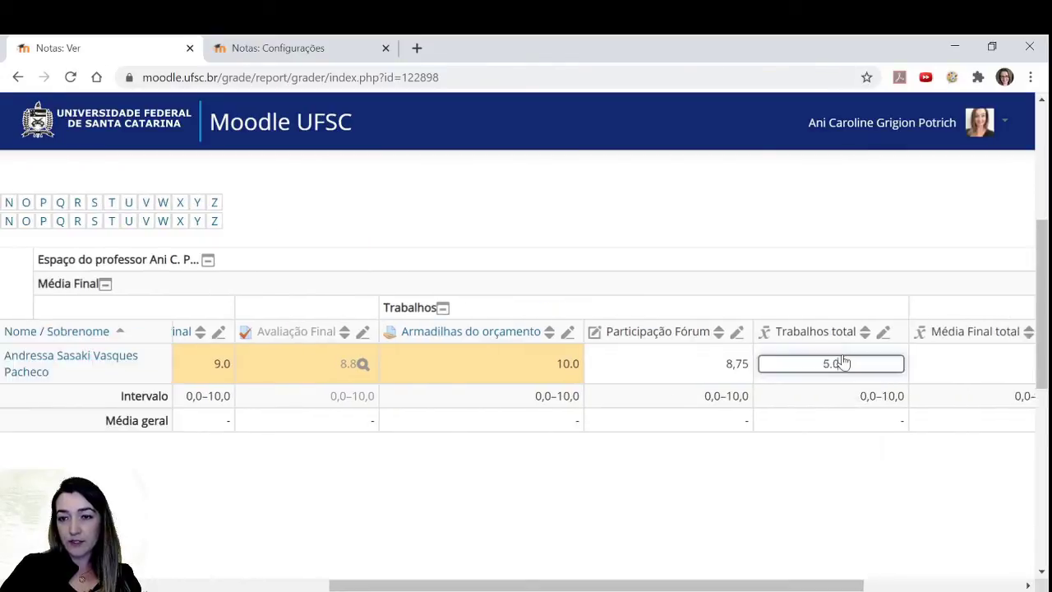
key("BackSpace")
key("BackSpace")
key("BackSpace")
type("9.5")
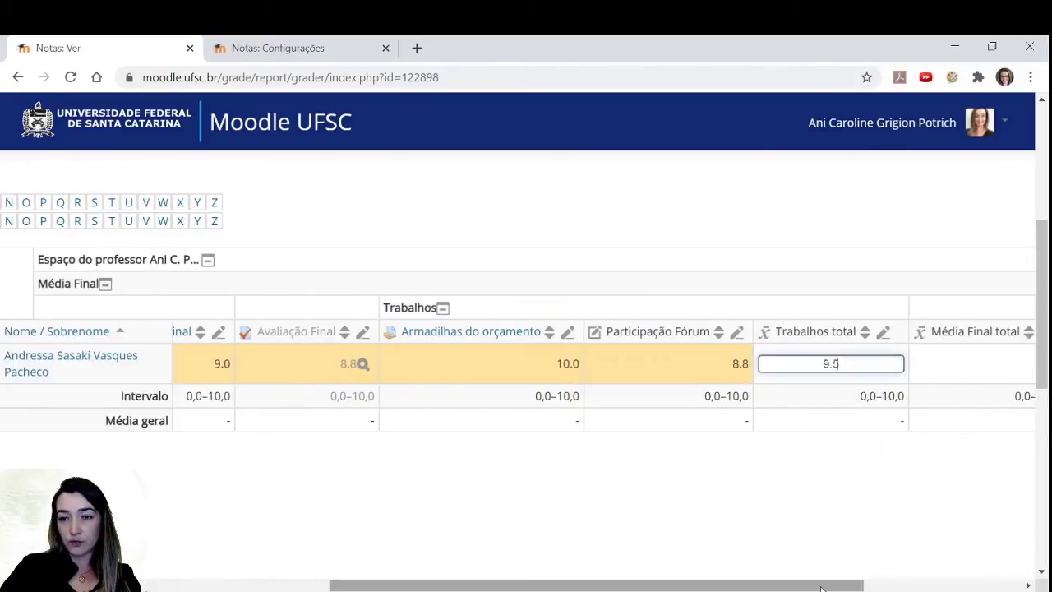
- Examine the participant's Média Final total, Recuperação and Total do curso columns in the grader report
scroll(820, 589, "right", 4)
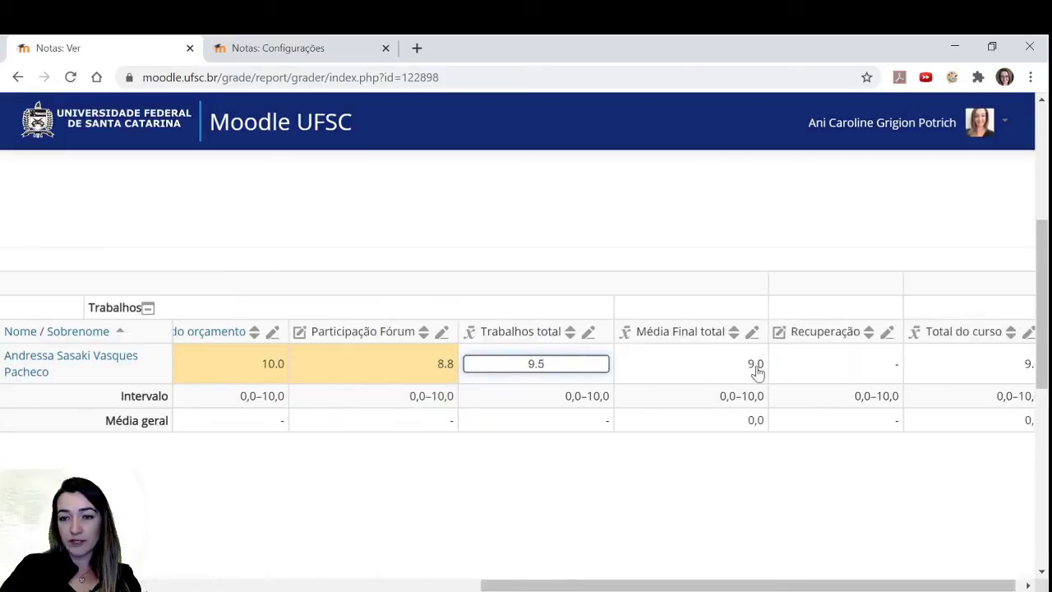
scroll(756, 372, "right", 1)
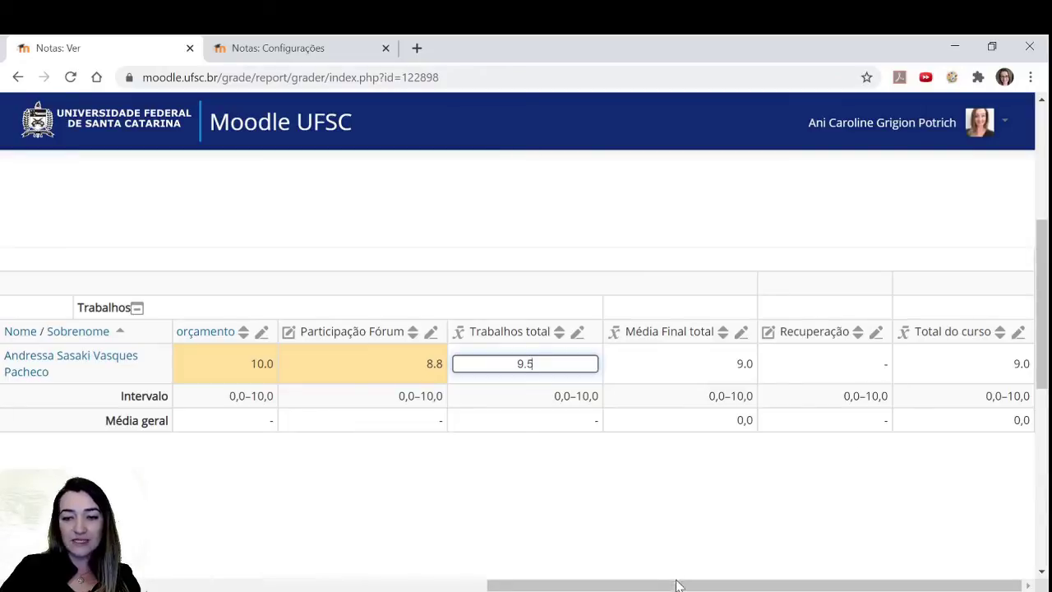
left_click_drag(675, 585, 640, 588)
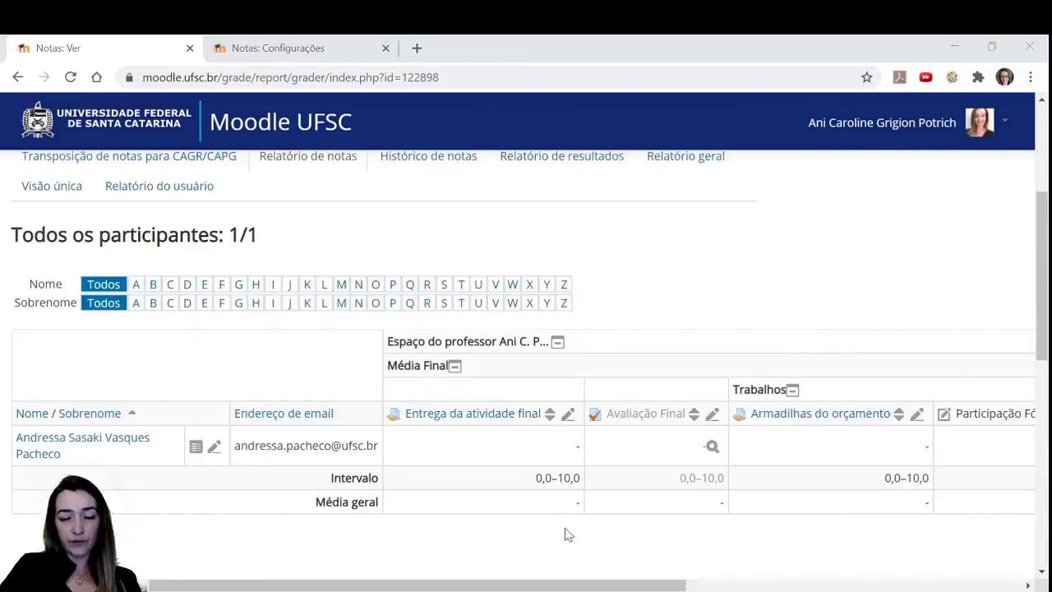
left_click_drag(570, 585, 622, 585)
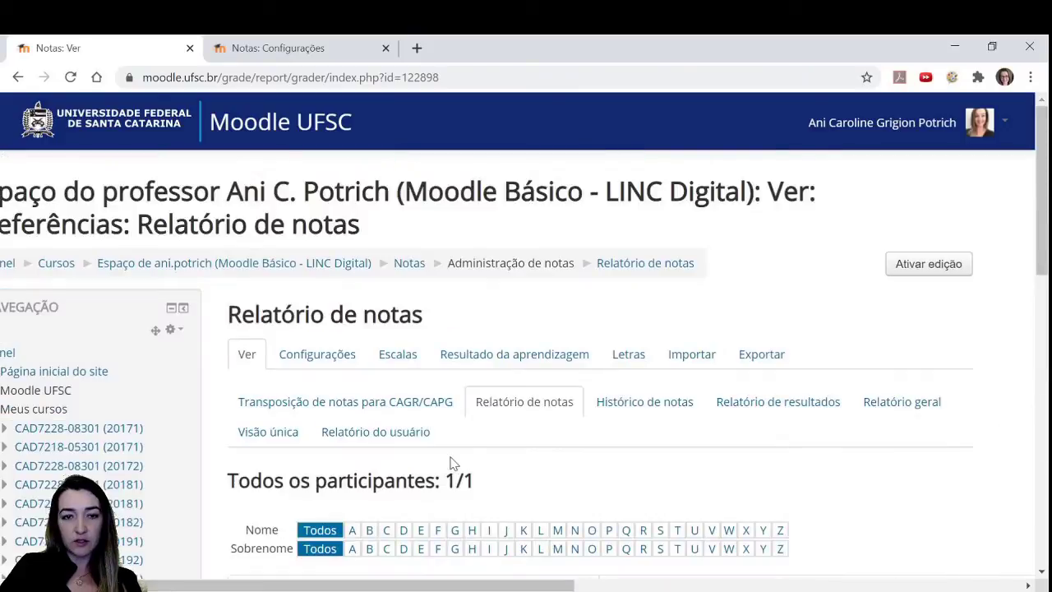
- Go to the course page, open the Entrega da atividade final grading table and check its Avaliação rápida option
left_click(300, 266)
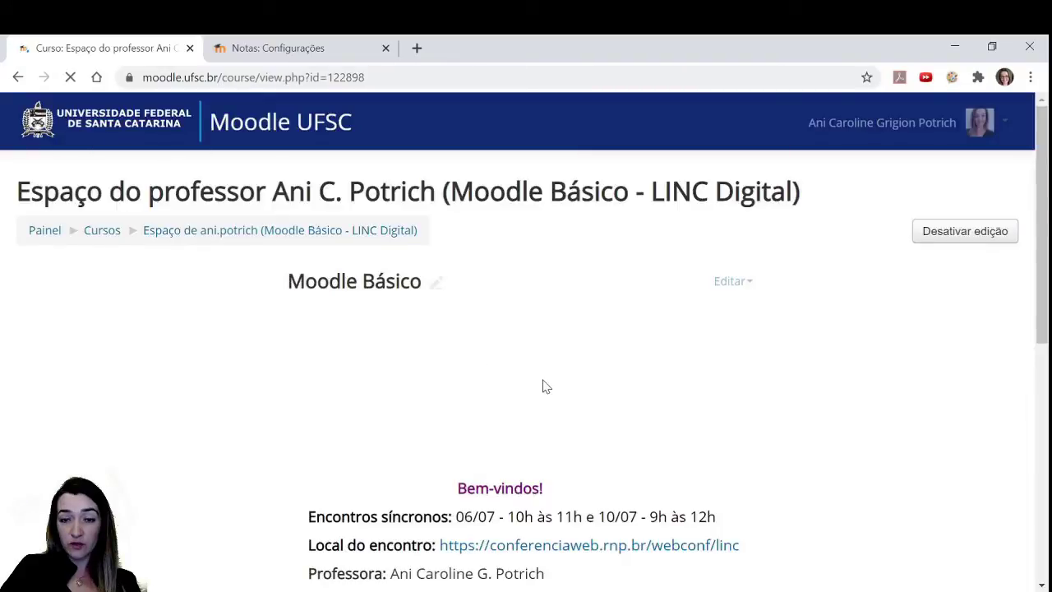
scroll(493, 370, "down", 10)
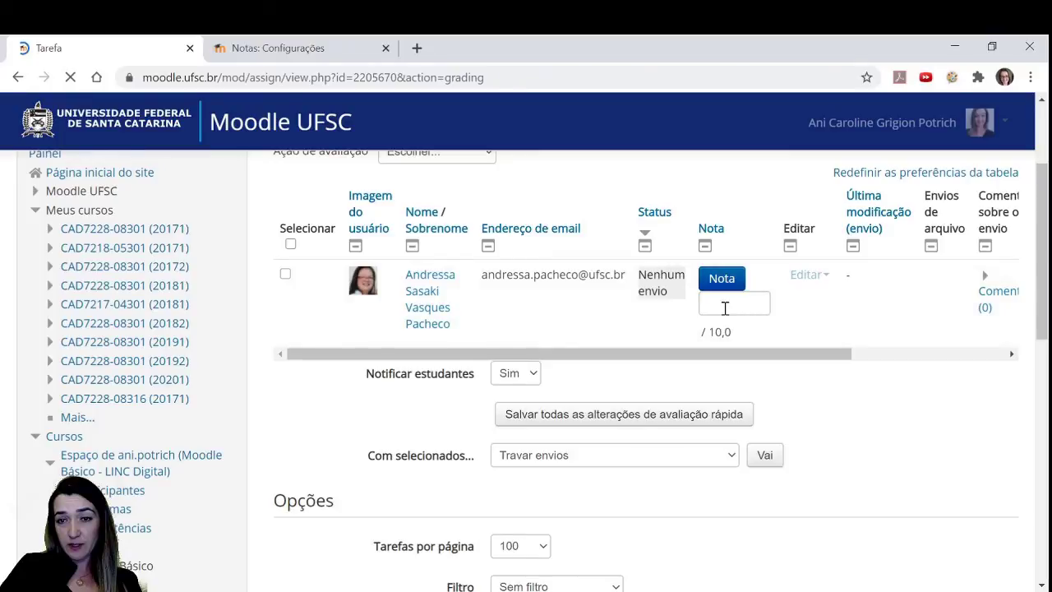
scroll(575, 354, "down", 3)
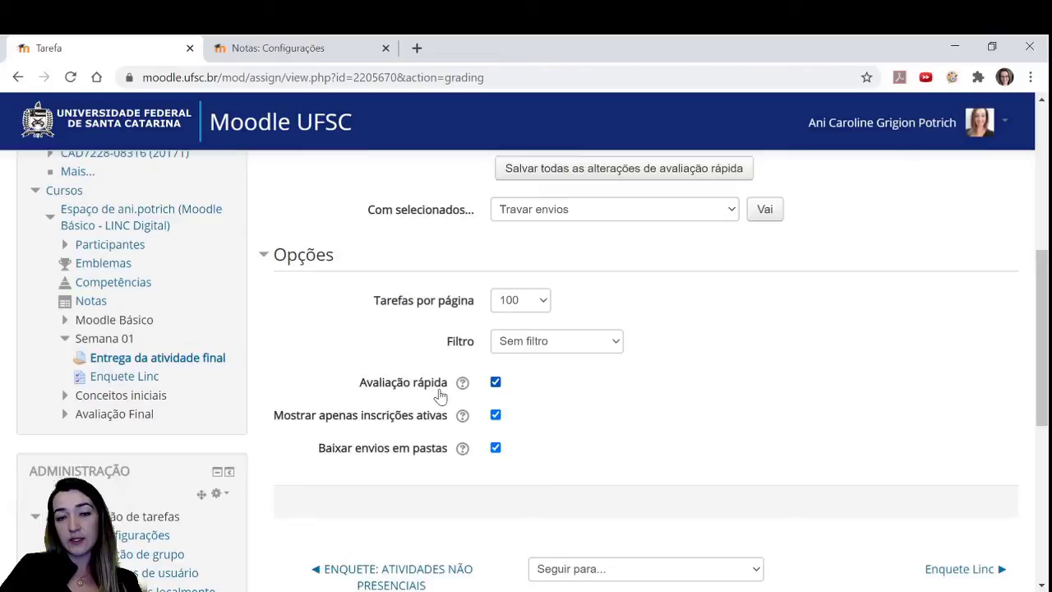
- Grade the student 9,0 for Entrega da atividade final, set Notificar estudantes to Não, and save the quick grading changes
scroll(440, 394, "up", 3)
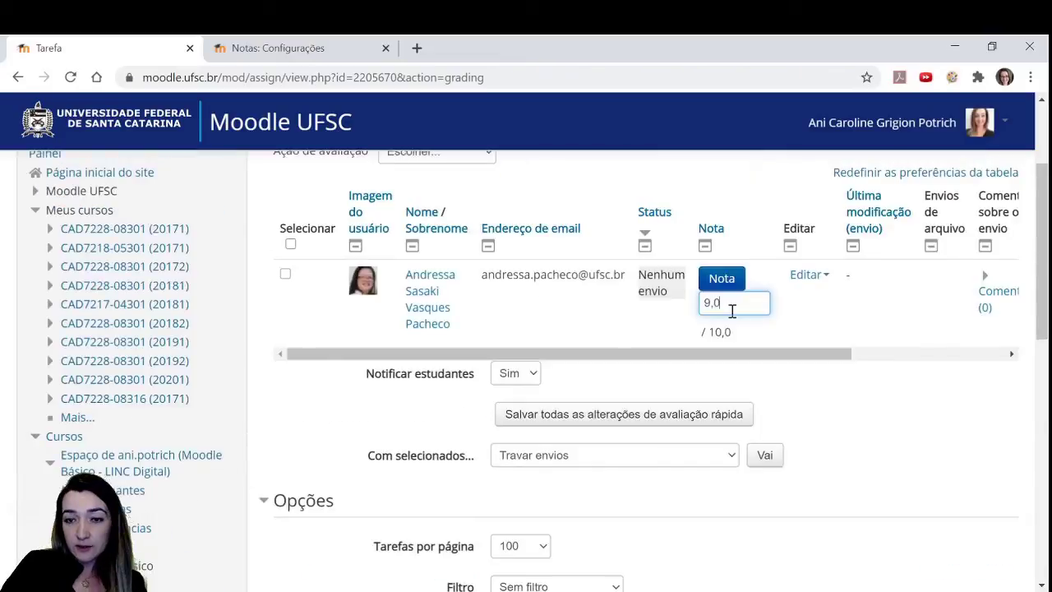
left_click(514, 373)
left_click(514, 395)
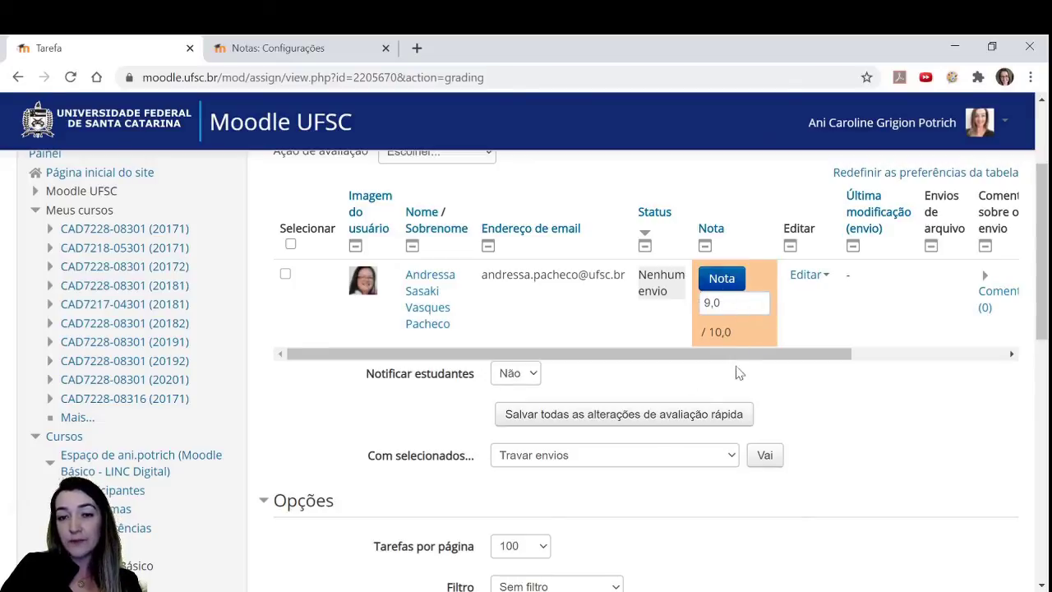
left_click(517, 377)
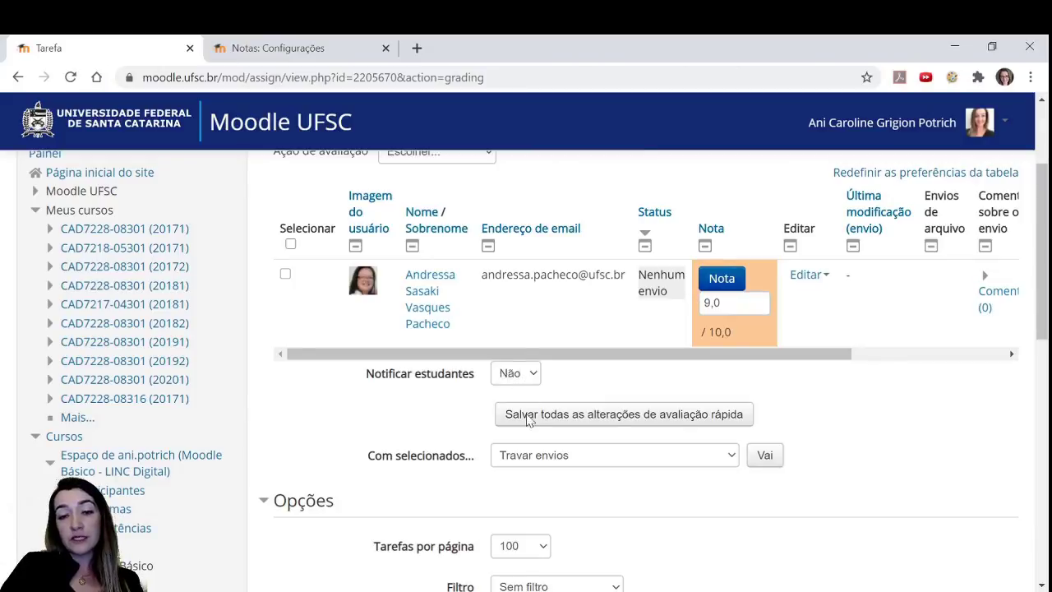
left_click(511, 399)
left_click(630, 378)
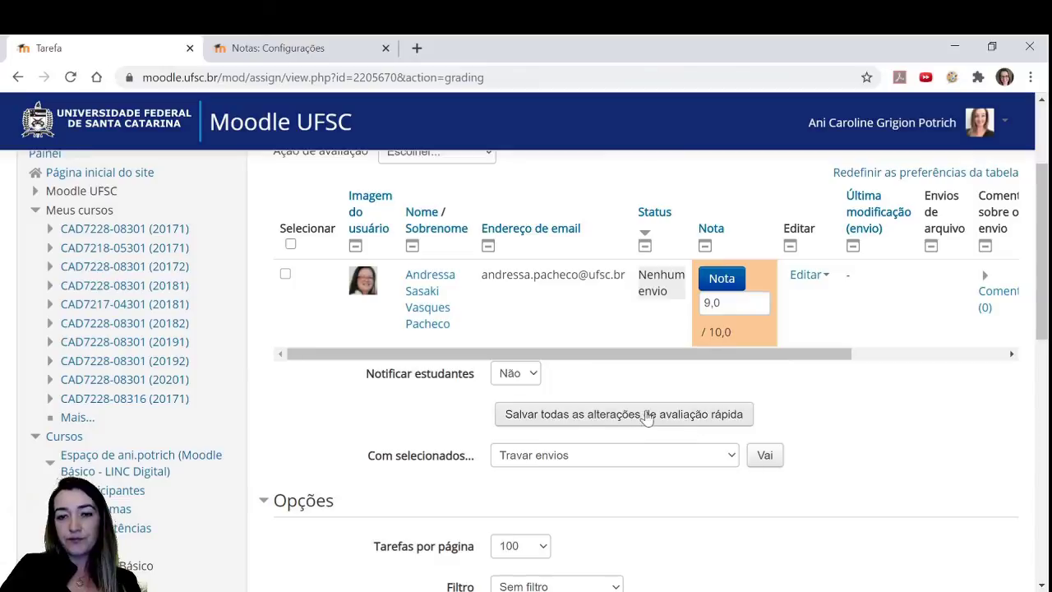
left_click(620, 416)
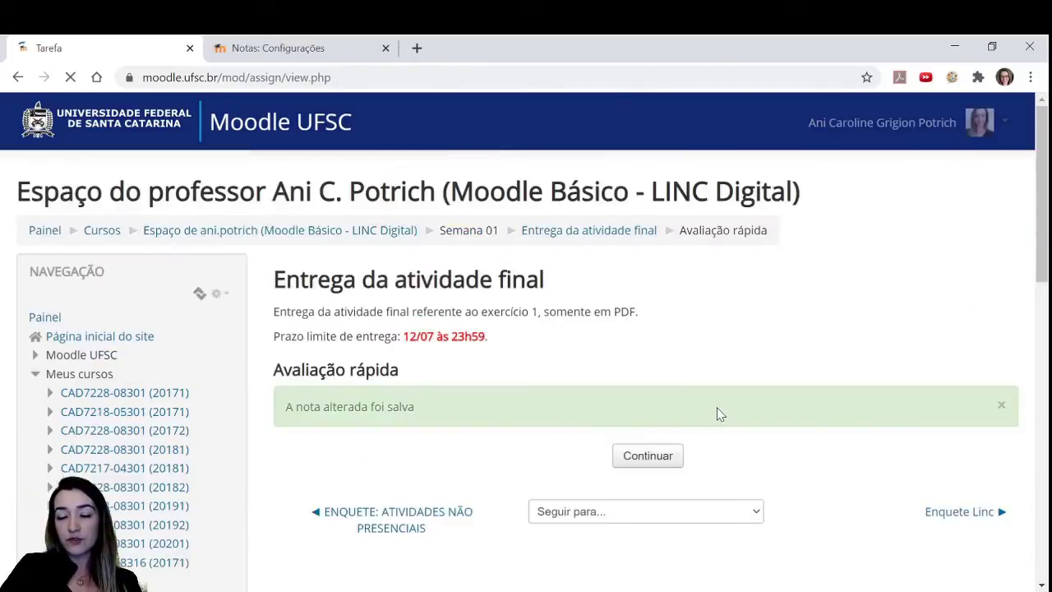
left_click(647, 456)
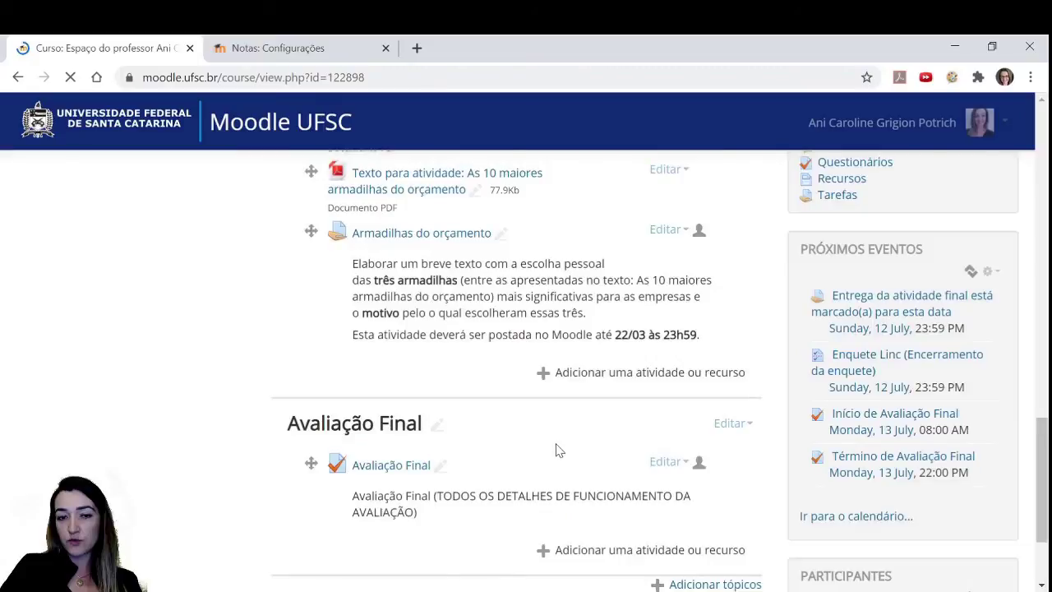
- Open the Avaliação Final quiz from the course page and examine its attempt, schedule and duration details
scroll(555, 451, "down", 2)
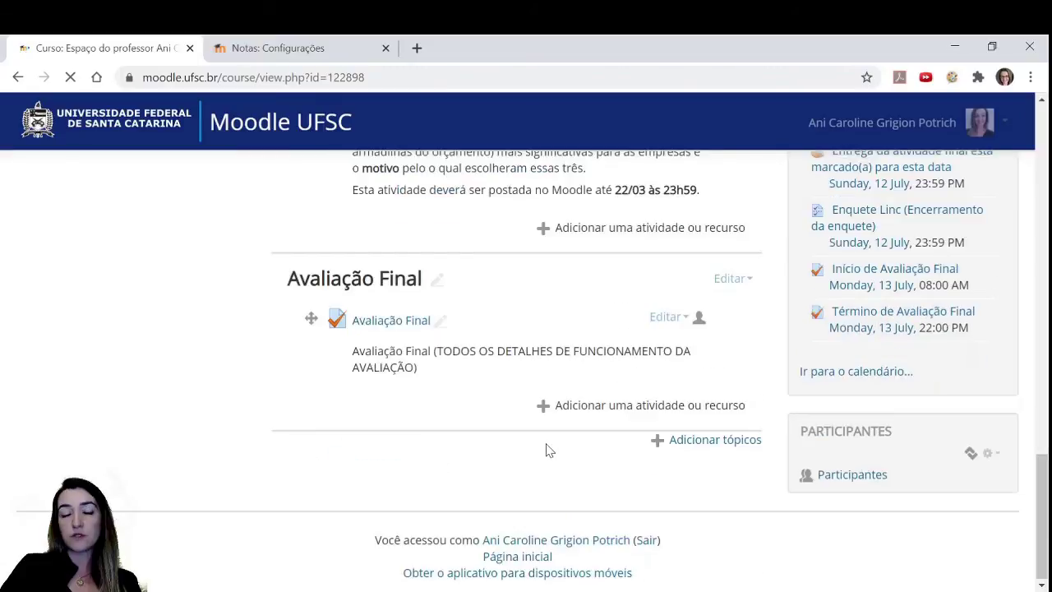
scroll(549, 450, "up", 1)
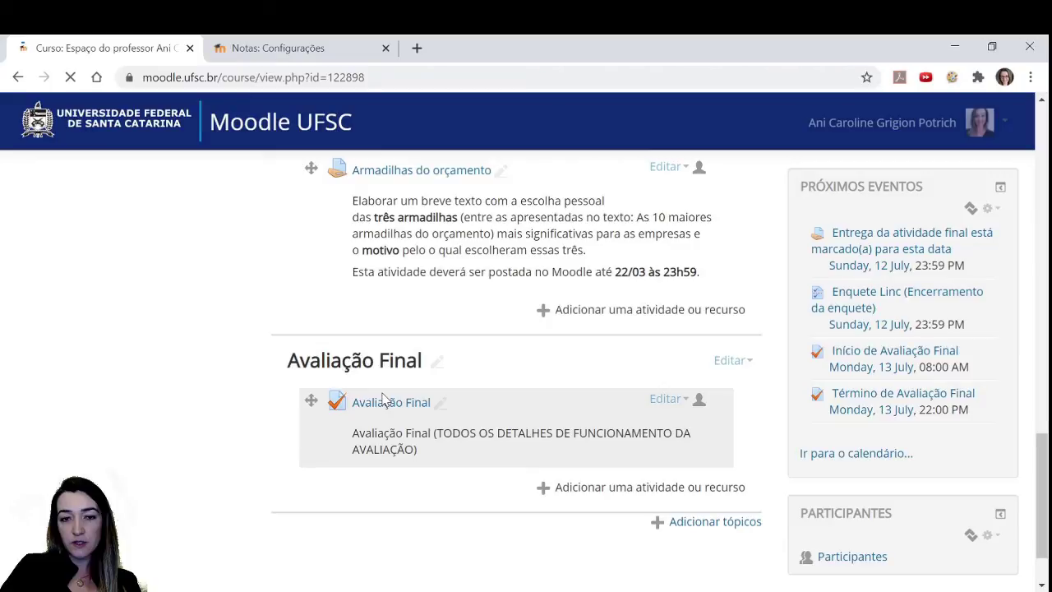
left_click(383, 400)
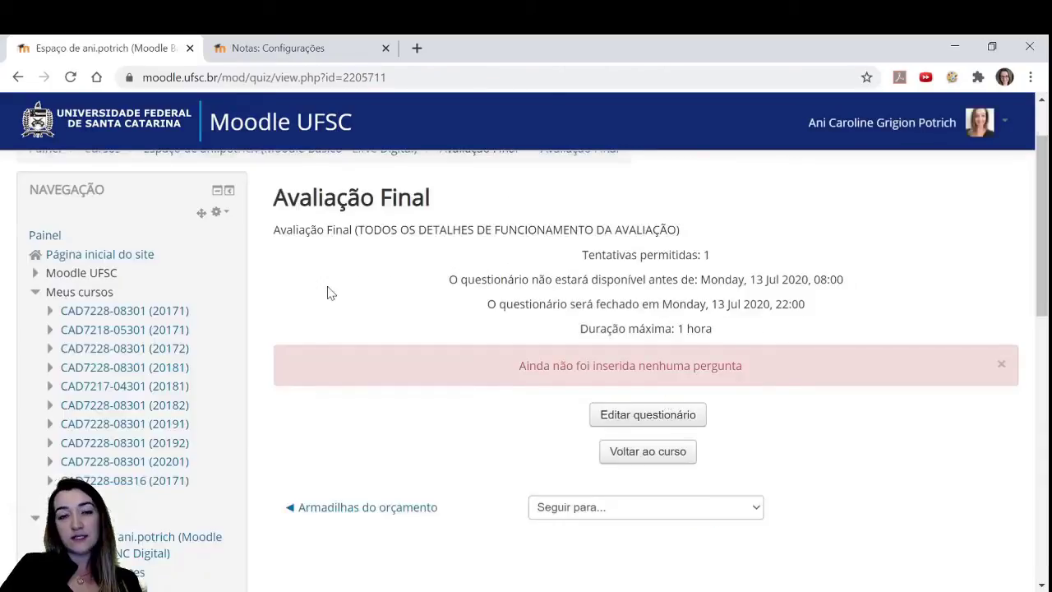
scroll(296, 263, "up", 2)
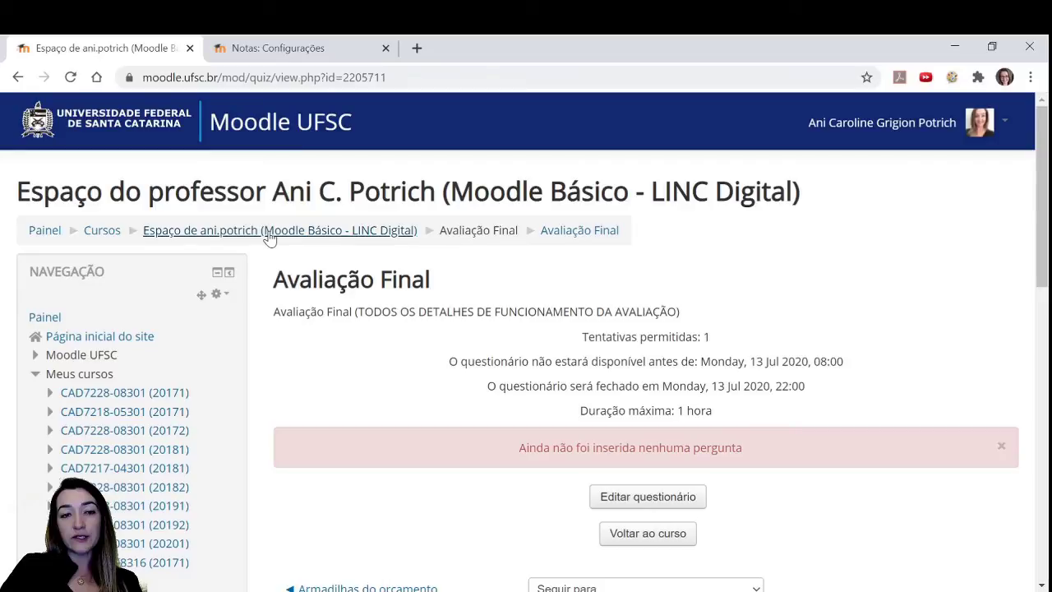
- Return to the course's grader report to review the participant's activity grades and Trabalhos total, and open the gradebook setup
left_click(269, 237)
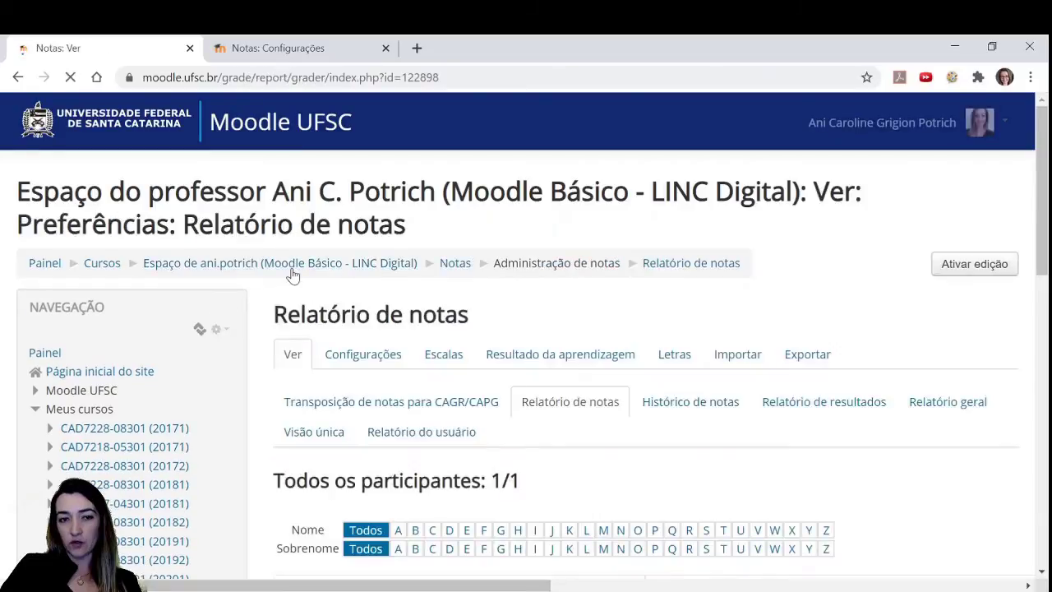
scroll(524, 454, "down", 3)
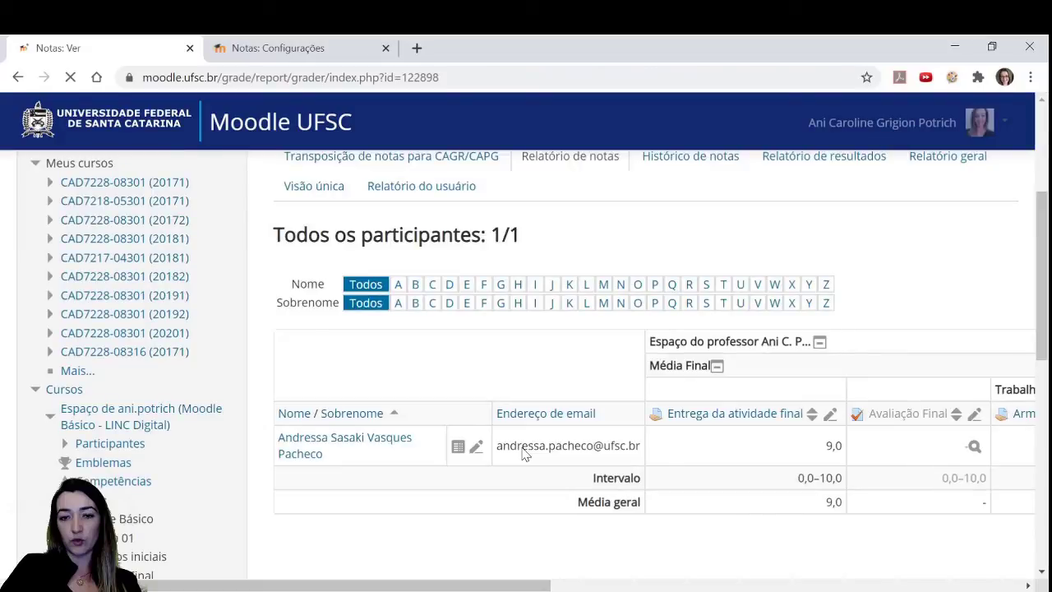
scroll(325, 423, "right", 6)
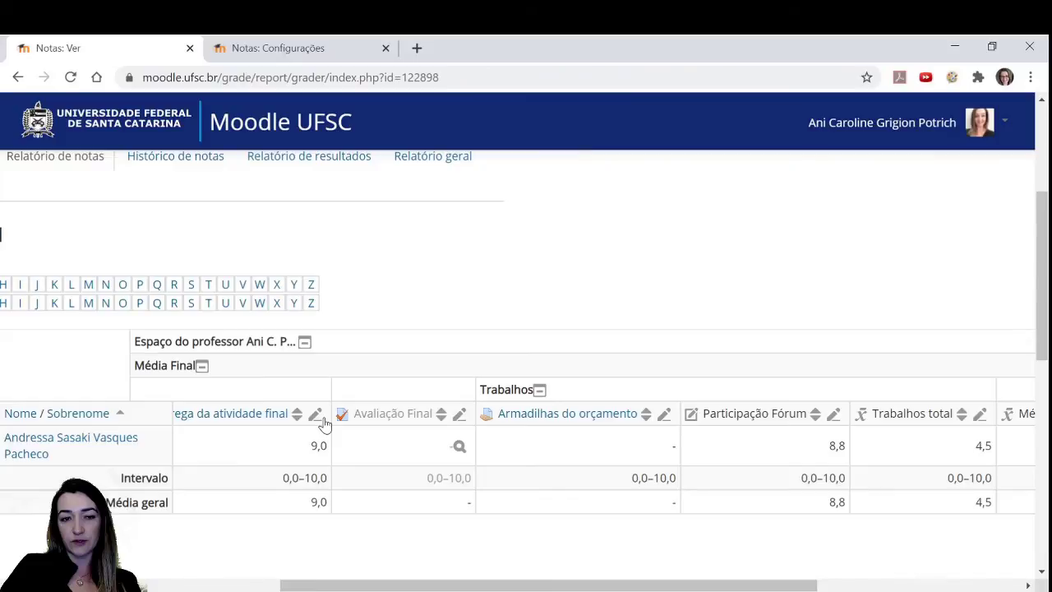
scroll(324, 423, "left", 5)
scroll(362, 456, "up", 1)
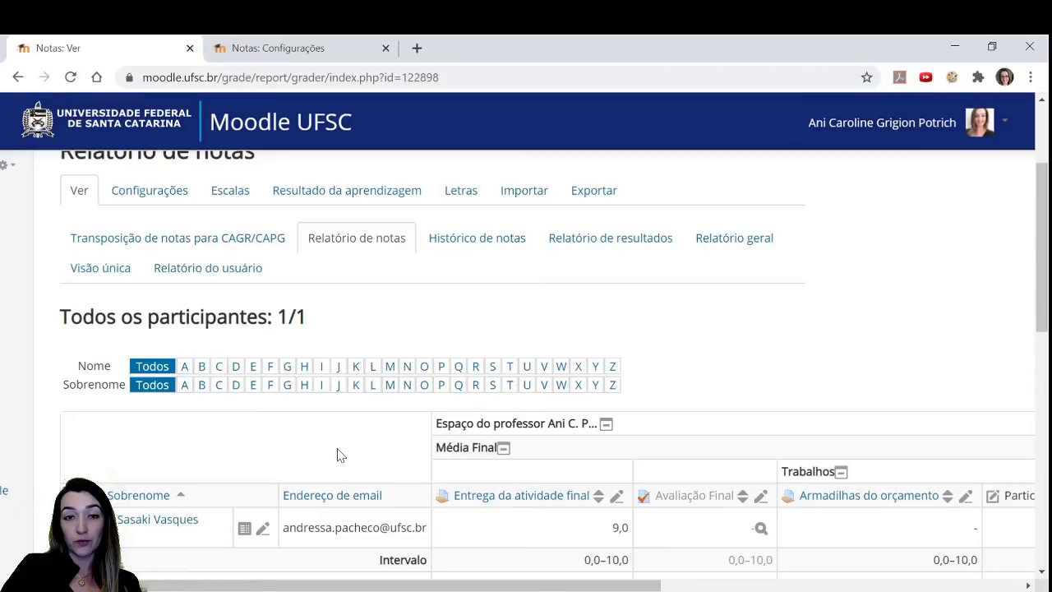
left_click(148, 192)
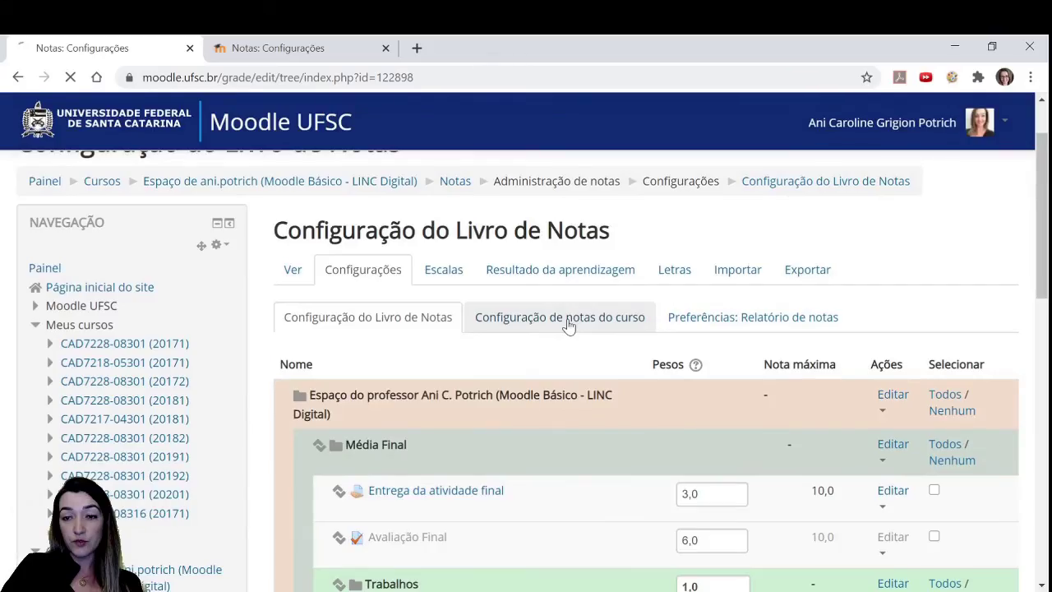
- Set Pontos decimais global to 2 in the course grade settings, check the report display options, and save the changes
left_click(567, 325)
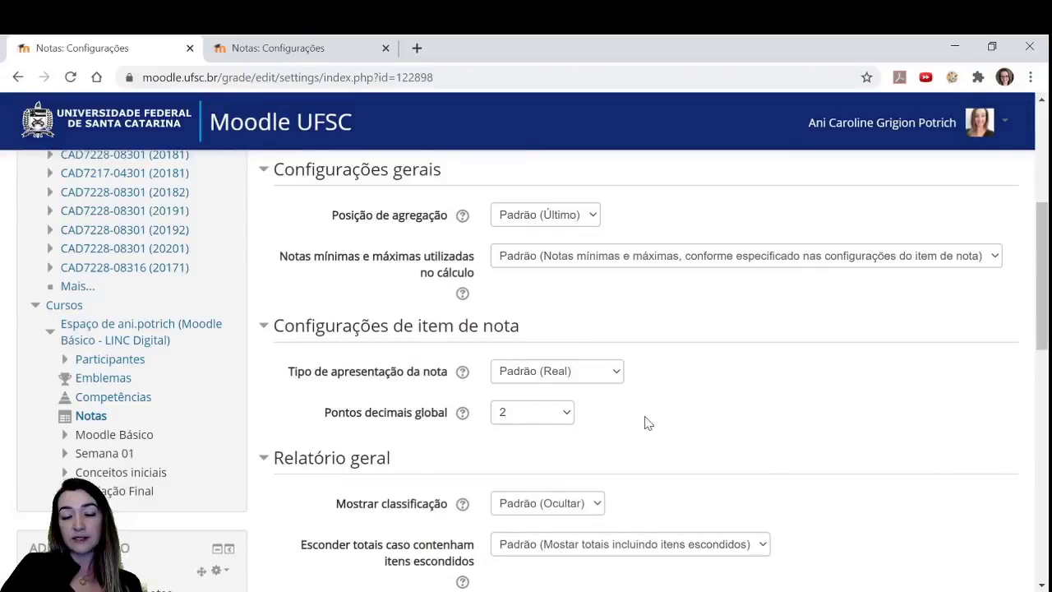
scroll(648, 423, "down", 4)
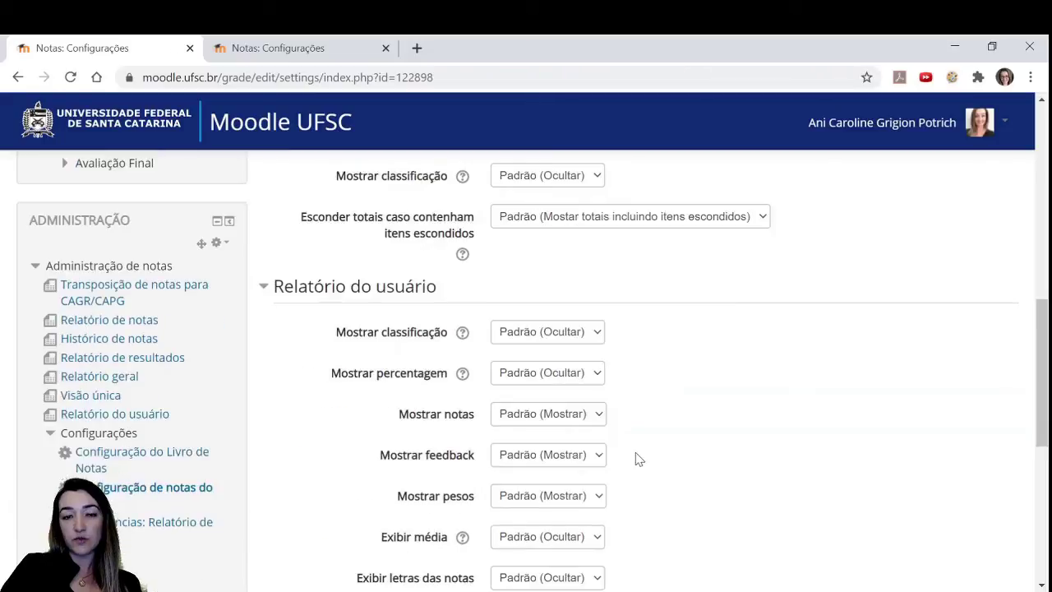
scroll(640, 459, "down", 5)
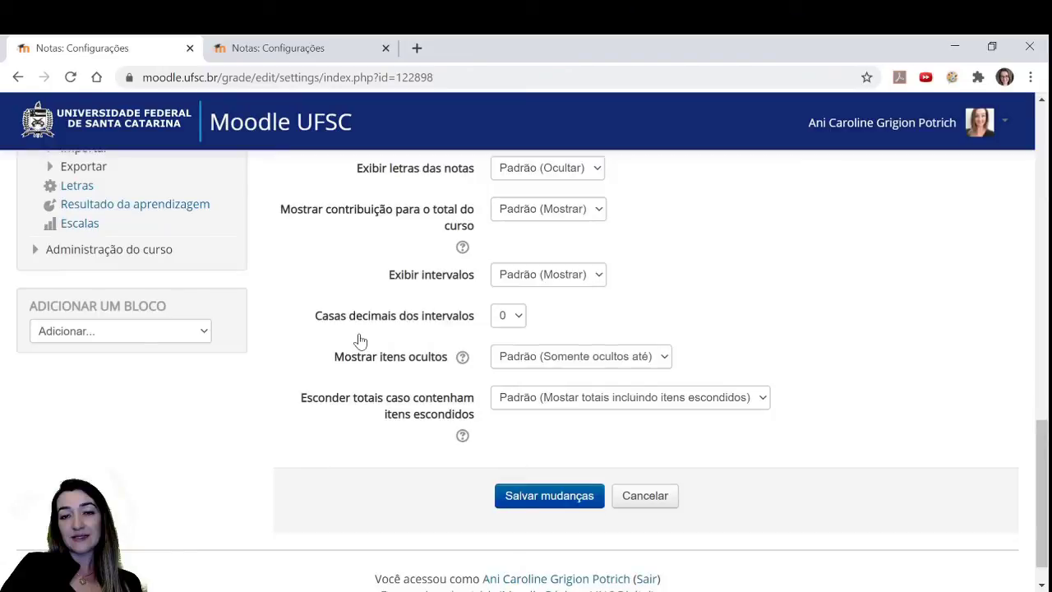
left_click(564, 499)
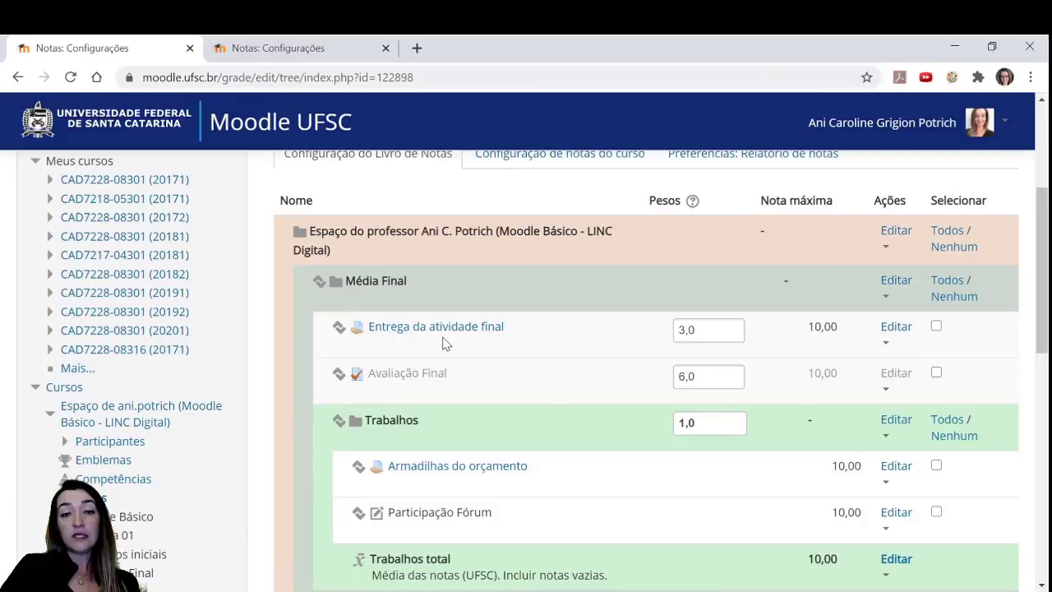
- Export all grade items as an ODS spreadsheet after checking the export format options, and open the Planilha Excel export page
scroll(550, 379, "up", 3)
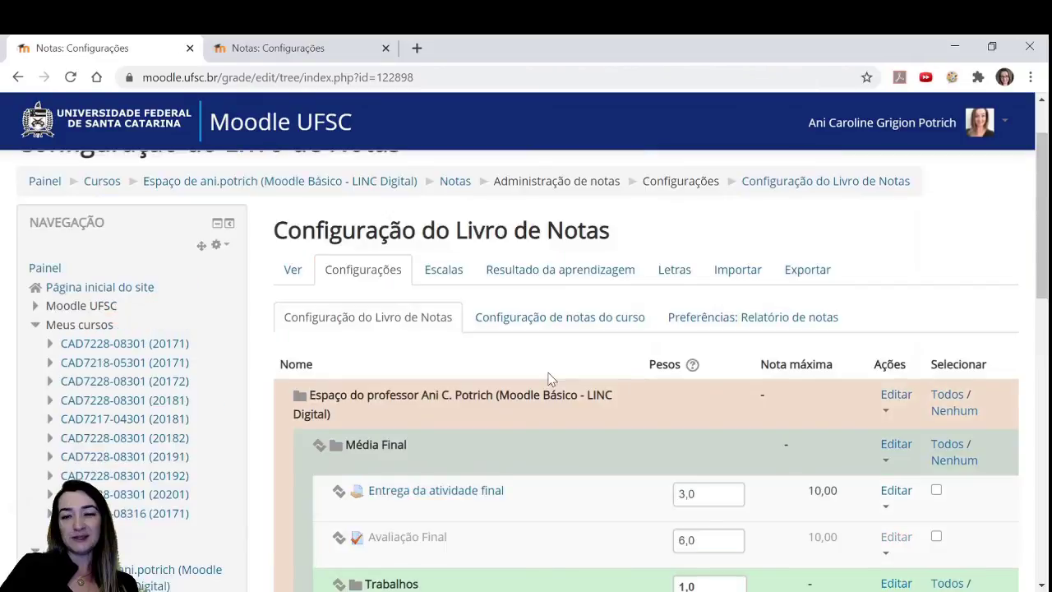
left_click(814, 274)
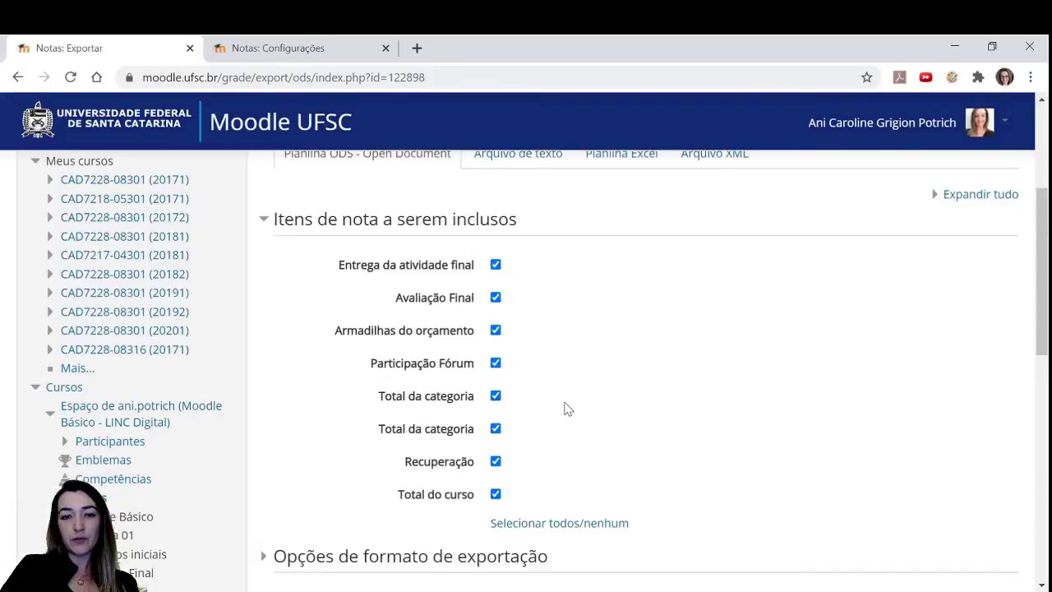
scroll(565, 408, "down", 3)
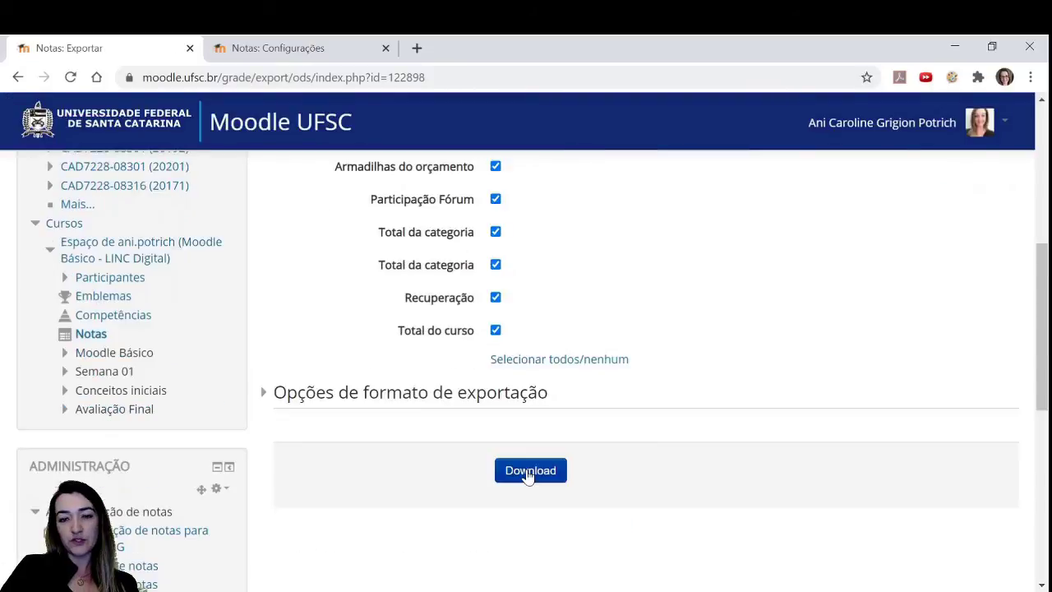
left_click(475, 392)
scroll(525, 460, "down", 2)
left_click(548, 538)
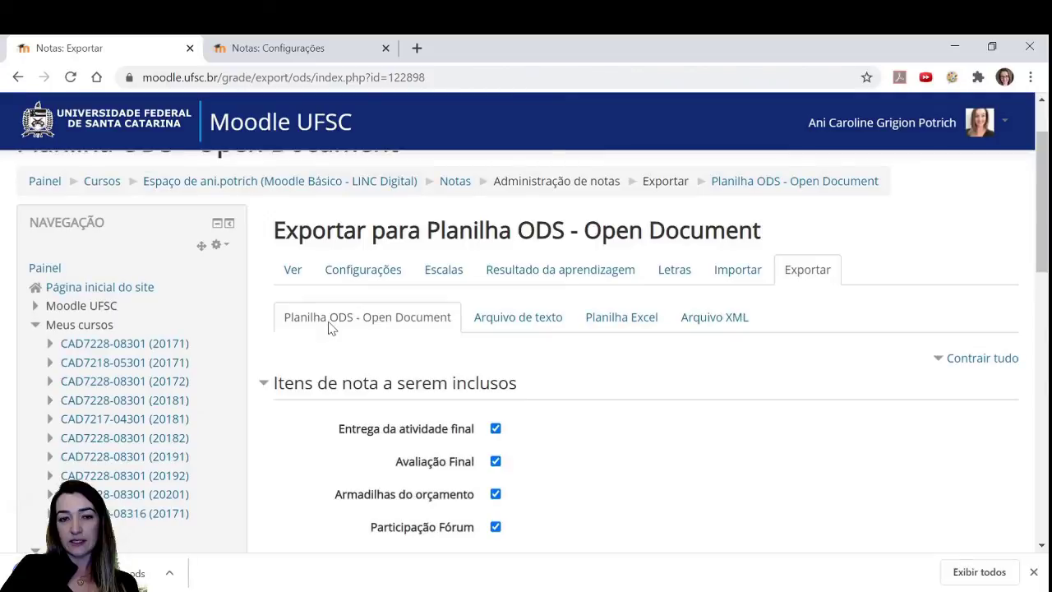
left_click(634, 319)
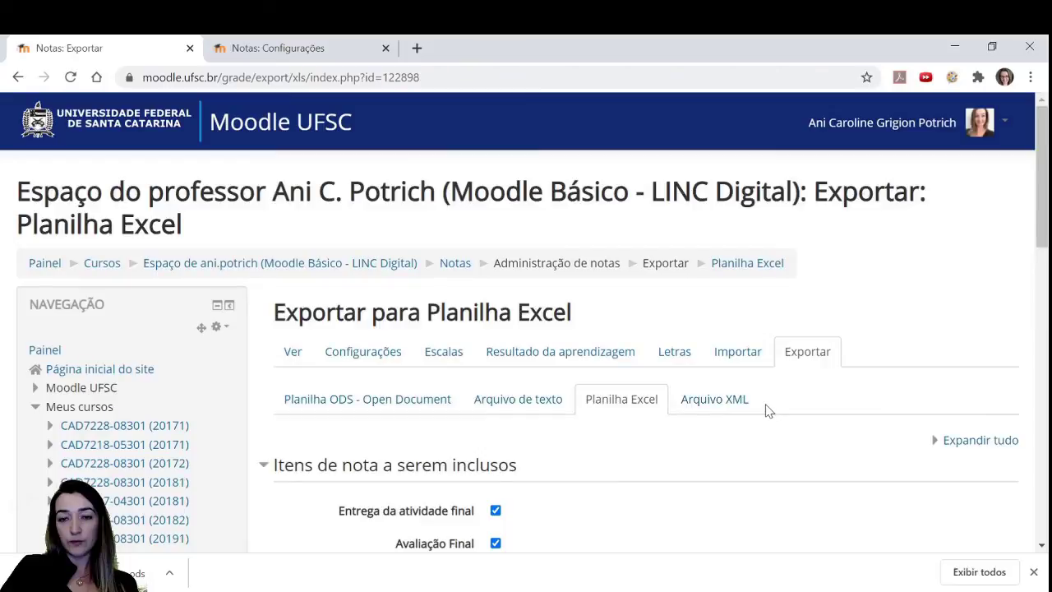
- Return to the grader report and examine the Transposição de notas para CAGR/CAPG page for transferring grades to the academic system
left_click(385, 353)
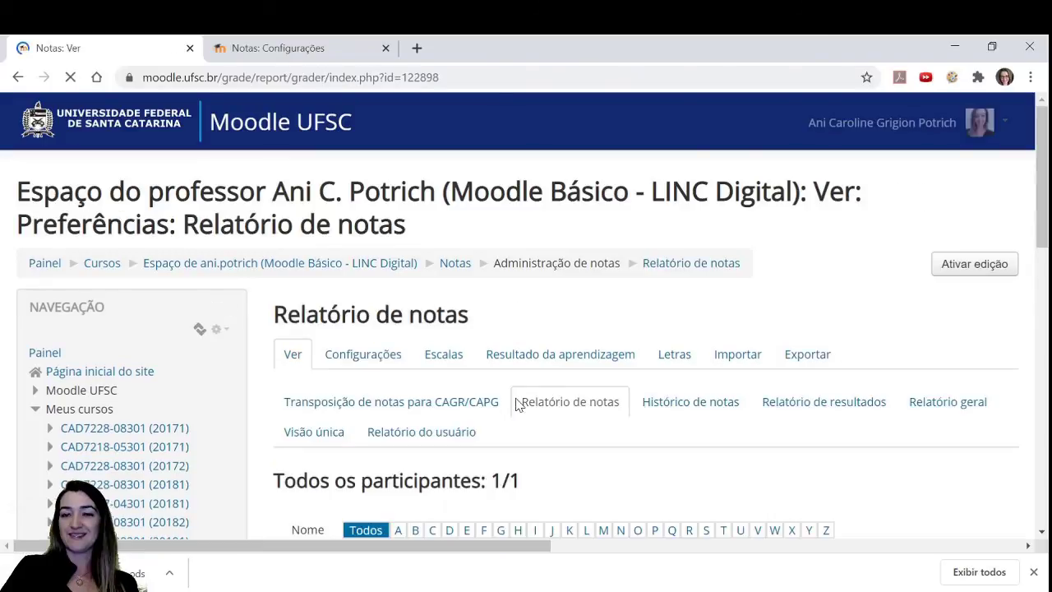
scroll(552, 406, "down", 2)
scroll(579, 418, "up", 1)
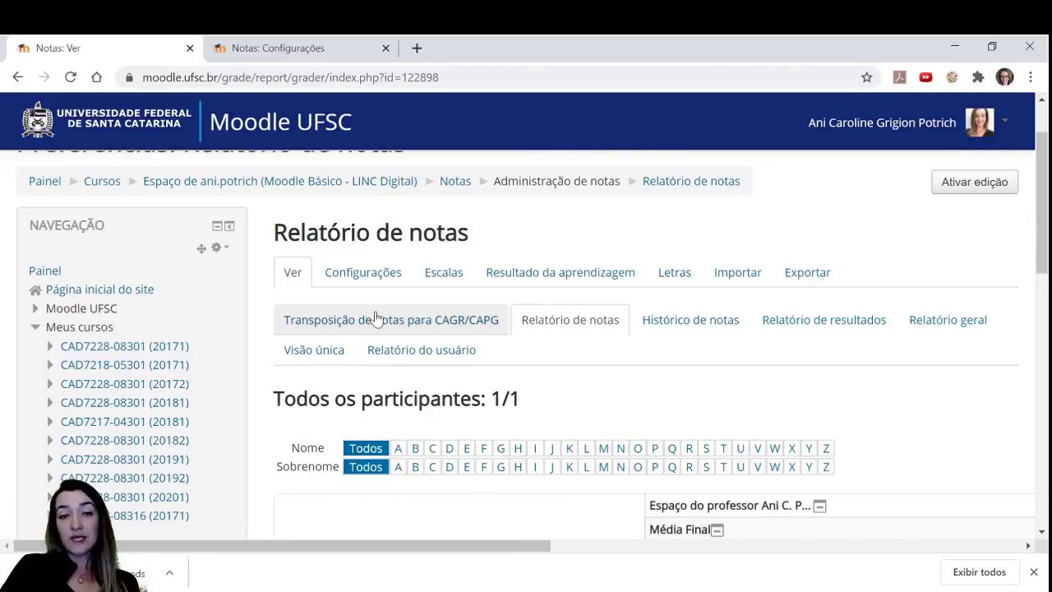
left_click(419, 325)
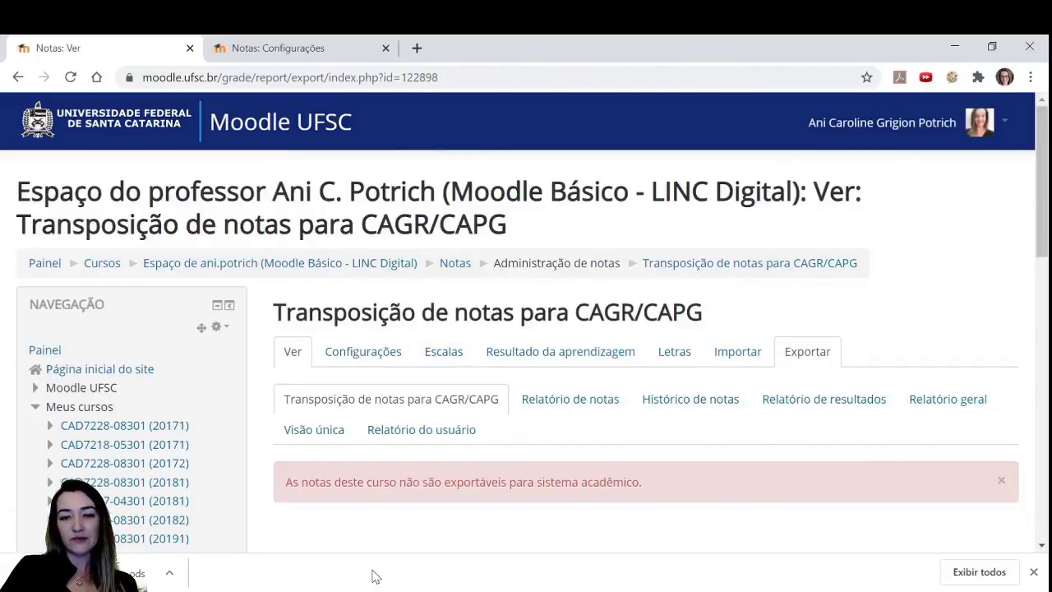
scroll(458, 484, "down", 1)
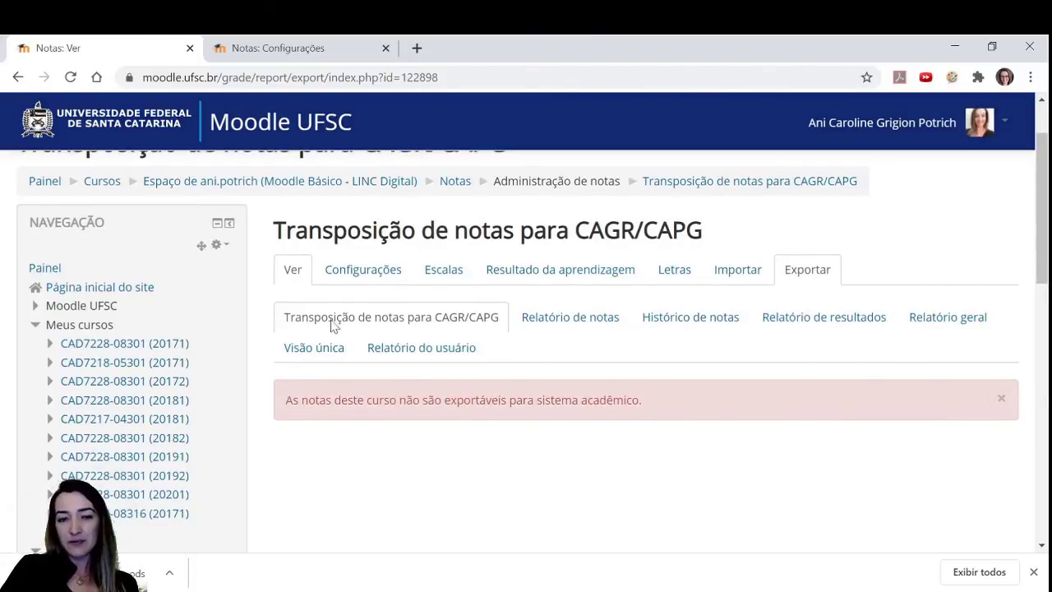
scroll(531, 436, "down", 3)
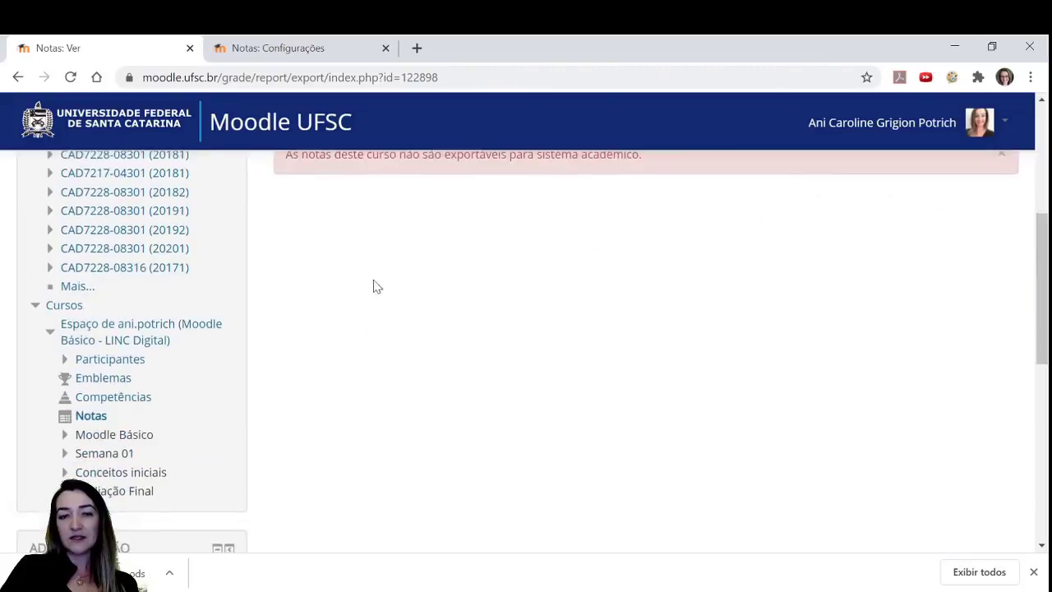
scroll(584, 467, "up", 2)
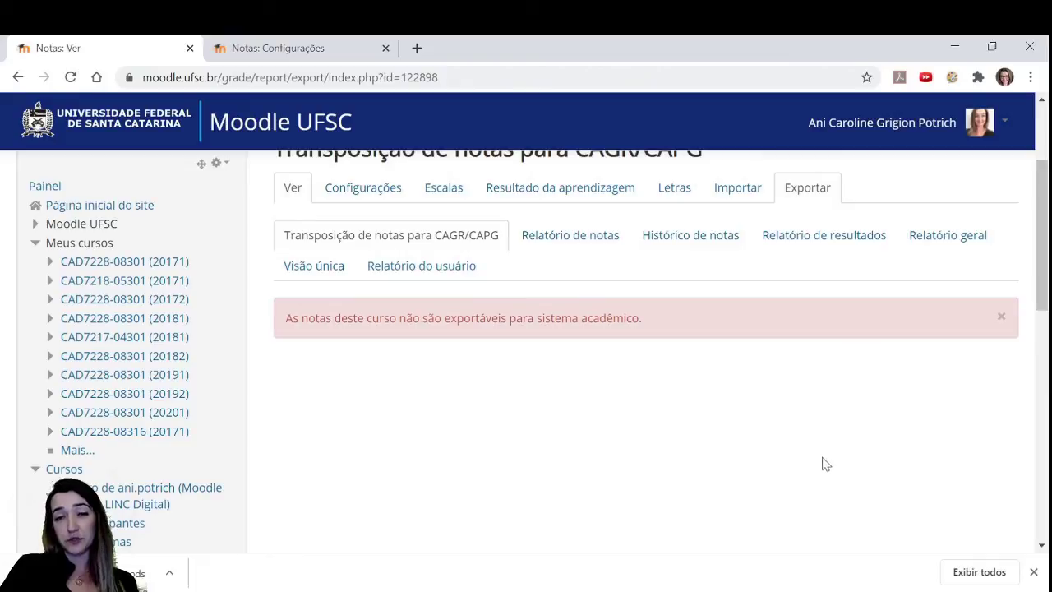
scroll(840, 481, "down", 2)
scroll(786, 491, "up", 4)
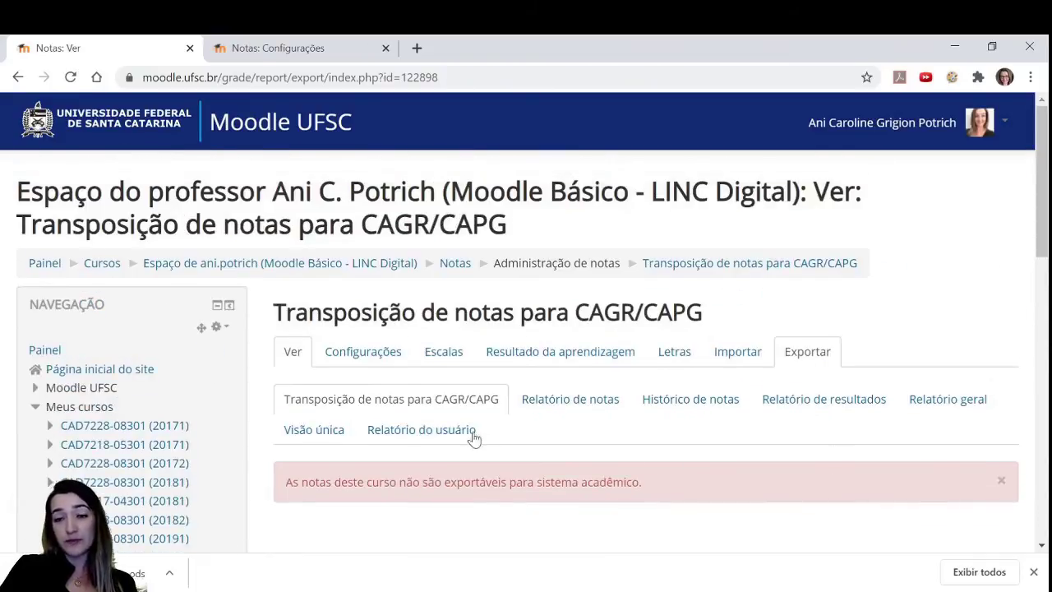
- Open the gradebook setup and review the weights, activities and totals of the Média Final and Trabalhos categories
left_click(375, 365)
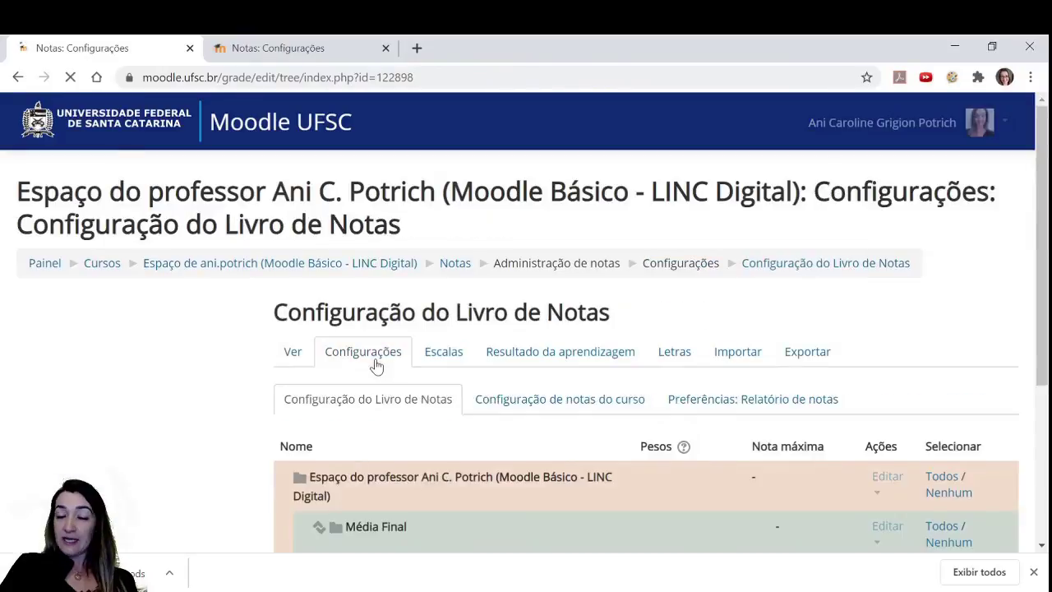
scroll(591, 468, "down", 2)
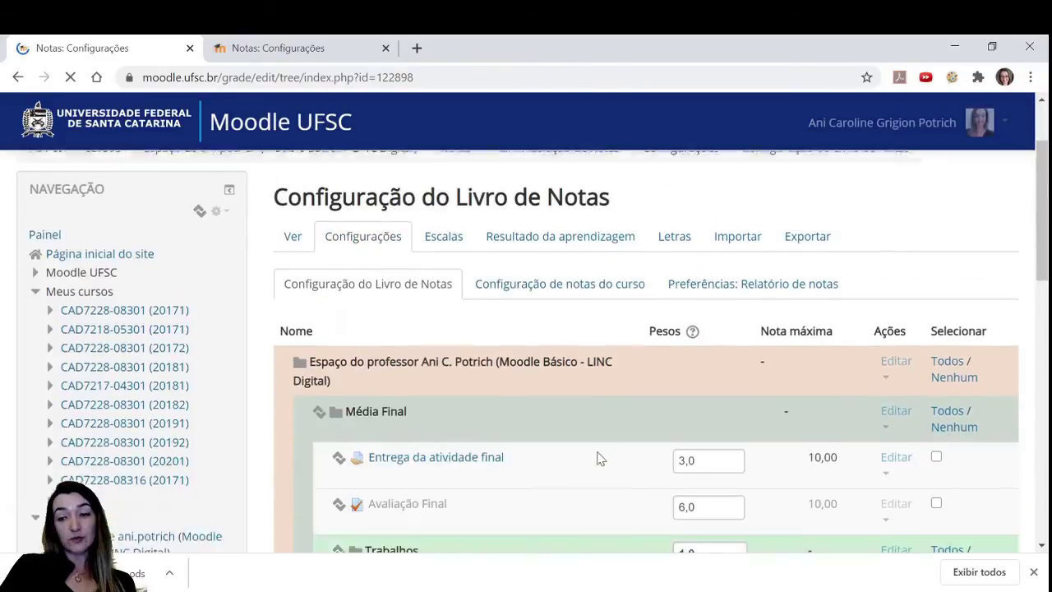
scroll(597, 457, "down", 3)
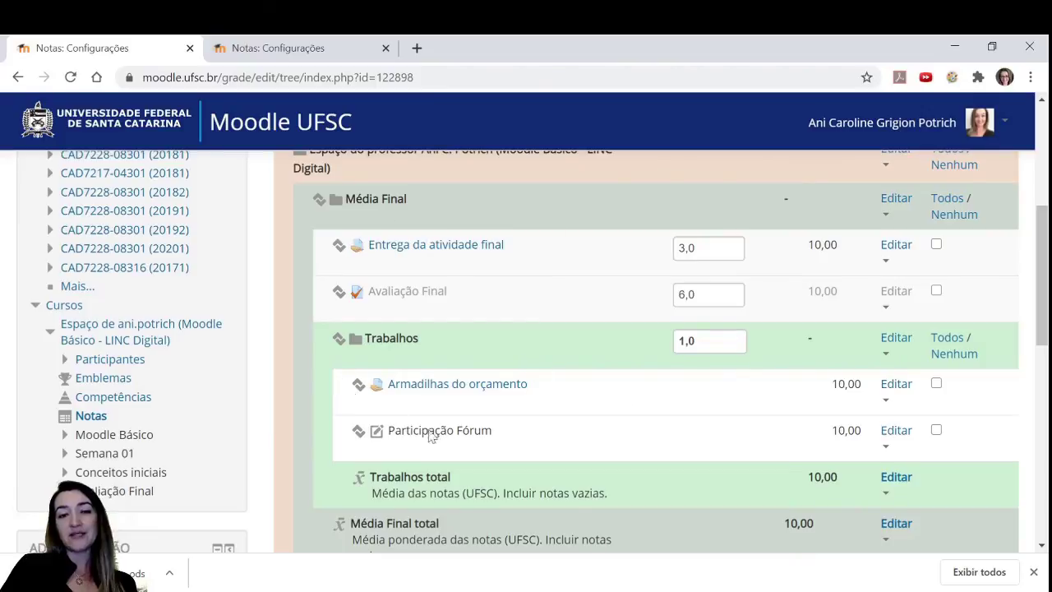
scroll(575, 414, "up", 1)
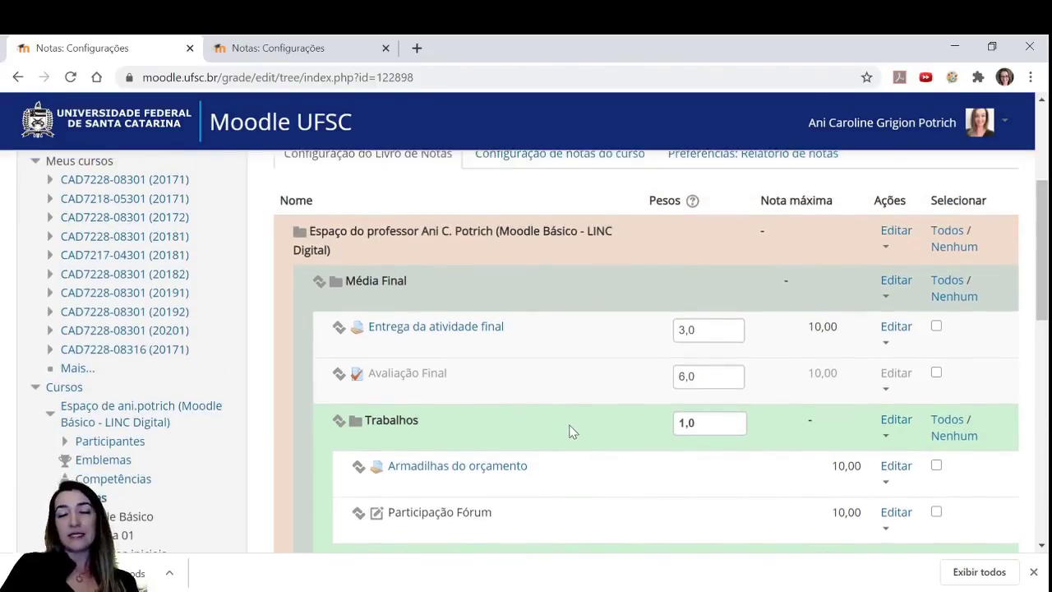
scroll(557, 431, "down", 1)
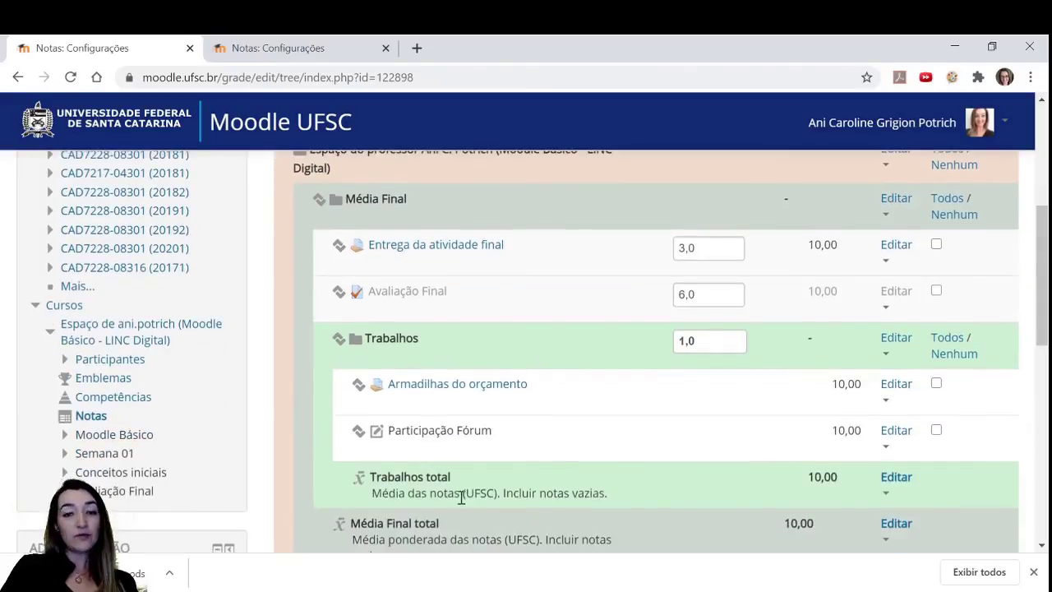